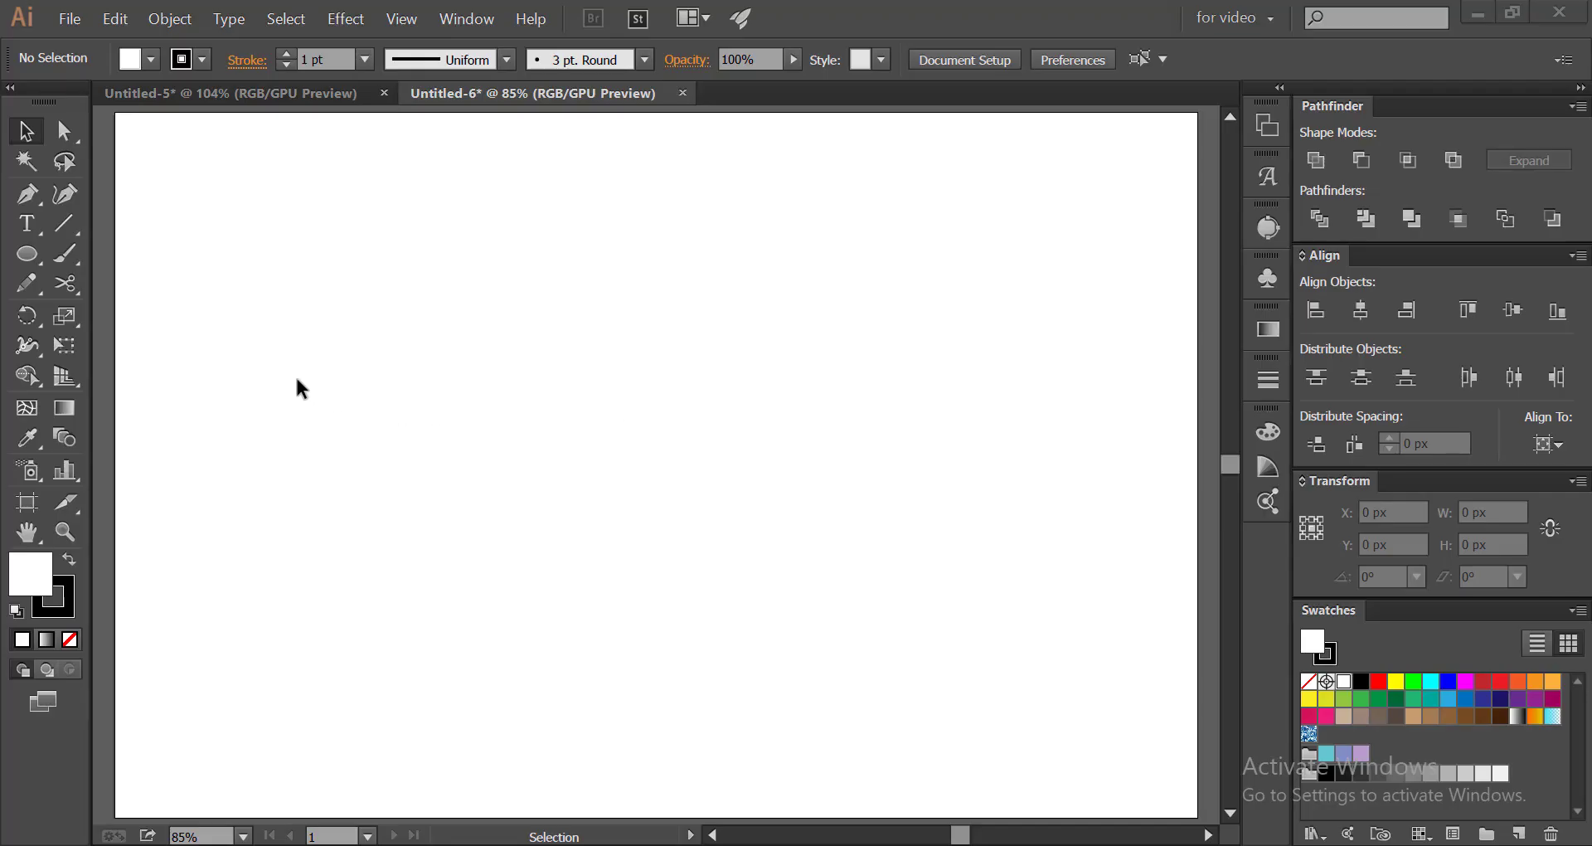
- Create a three-sided polygon with a 50 px radius at the centre of the artboard
left_click(28, 253)
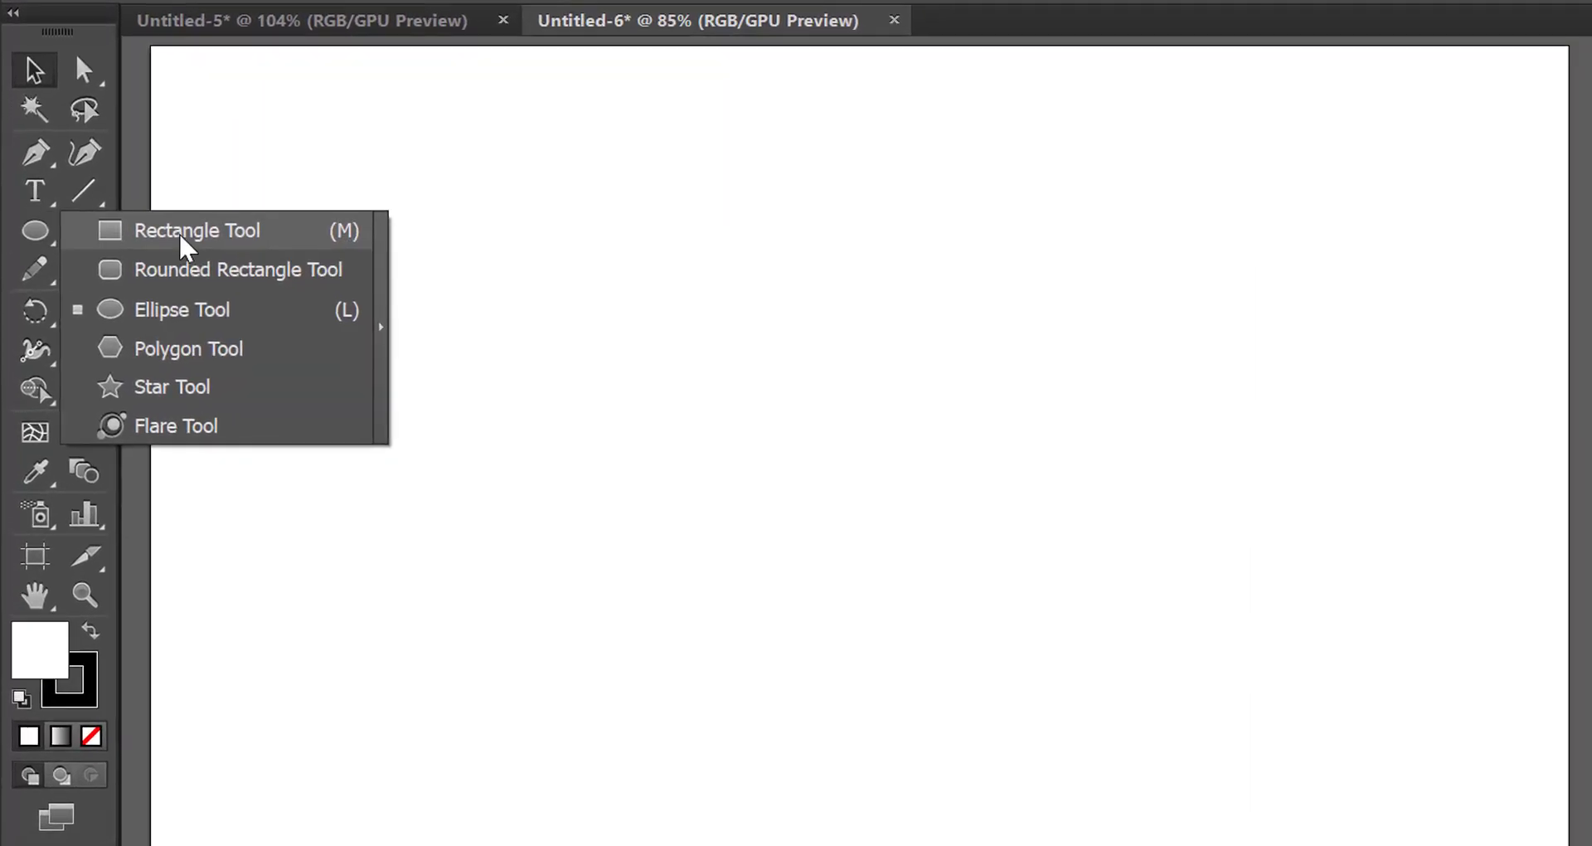
left_click(185, 347)
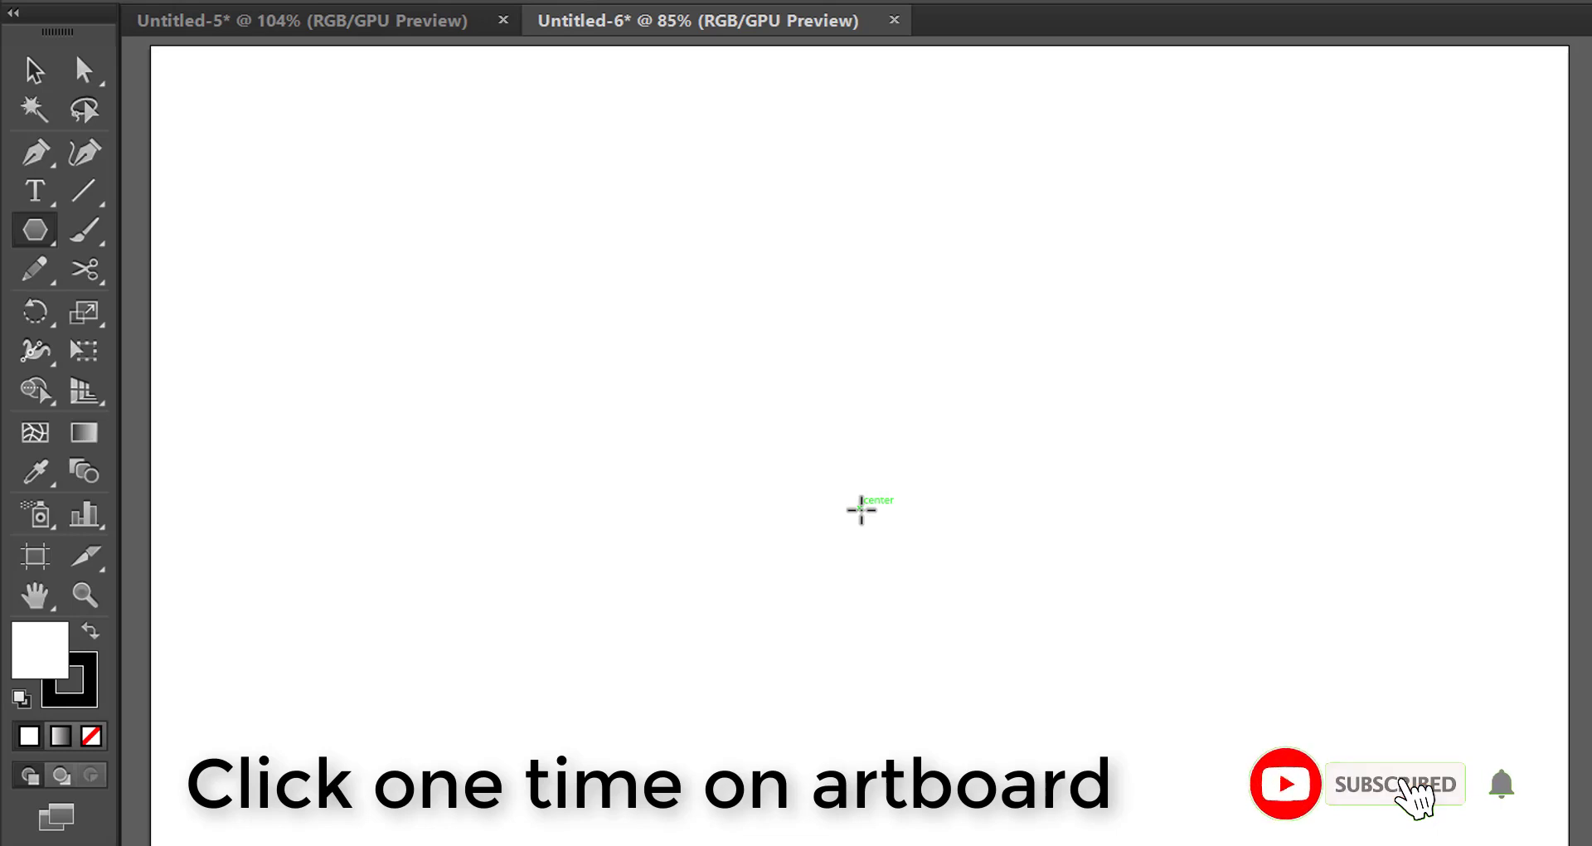
left_click(840, 495)
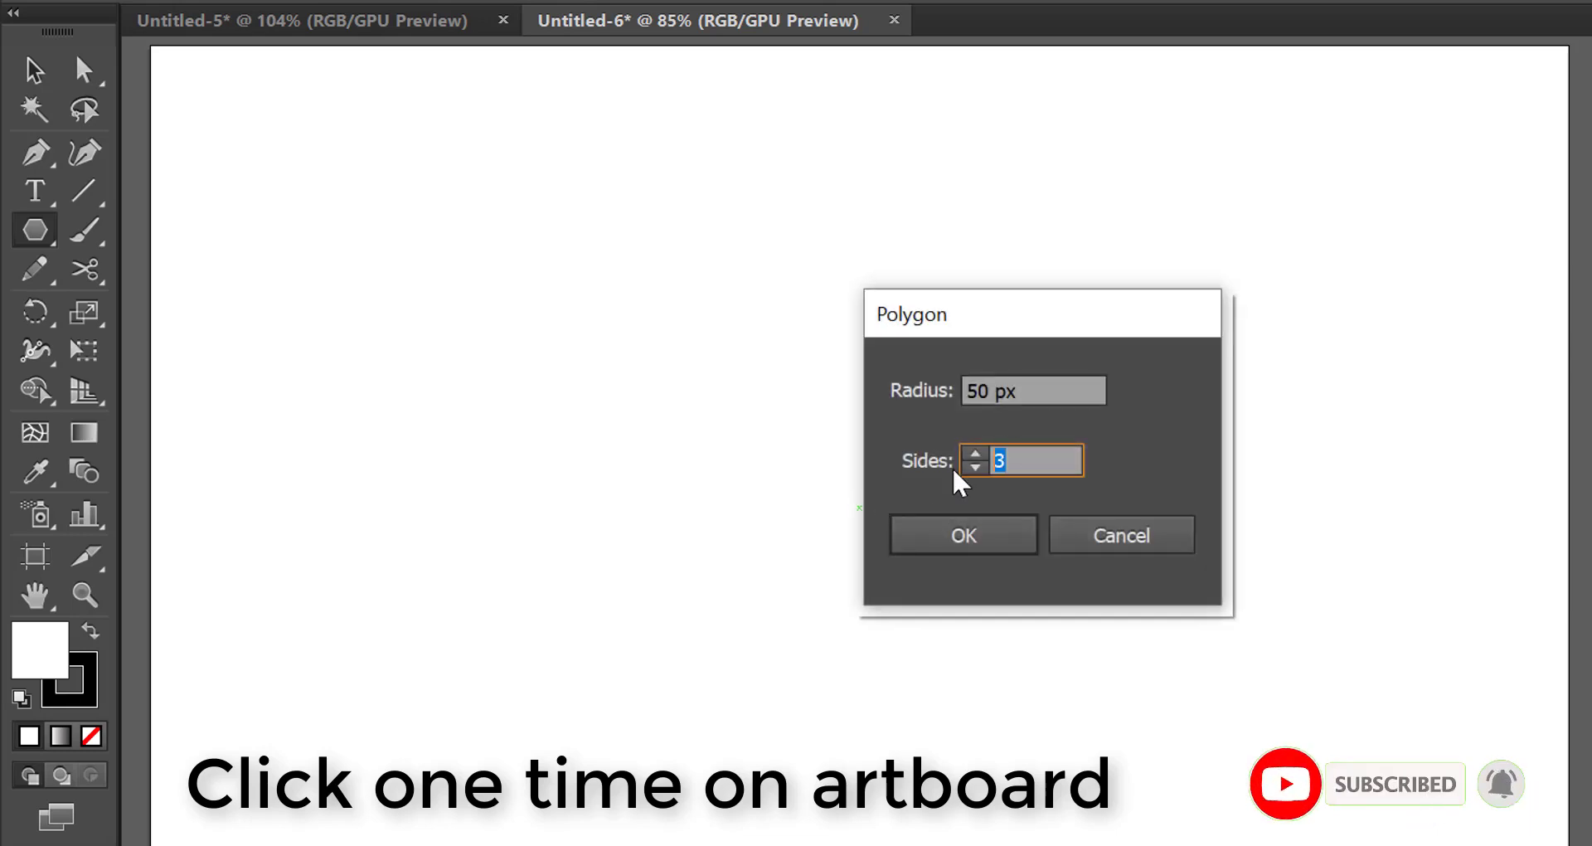
left_click(987, 534)
- Enlarge the triangle proportionally from its centre to about 273 by 236 px and remove its fill
left_click(34, 69)
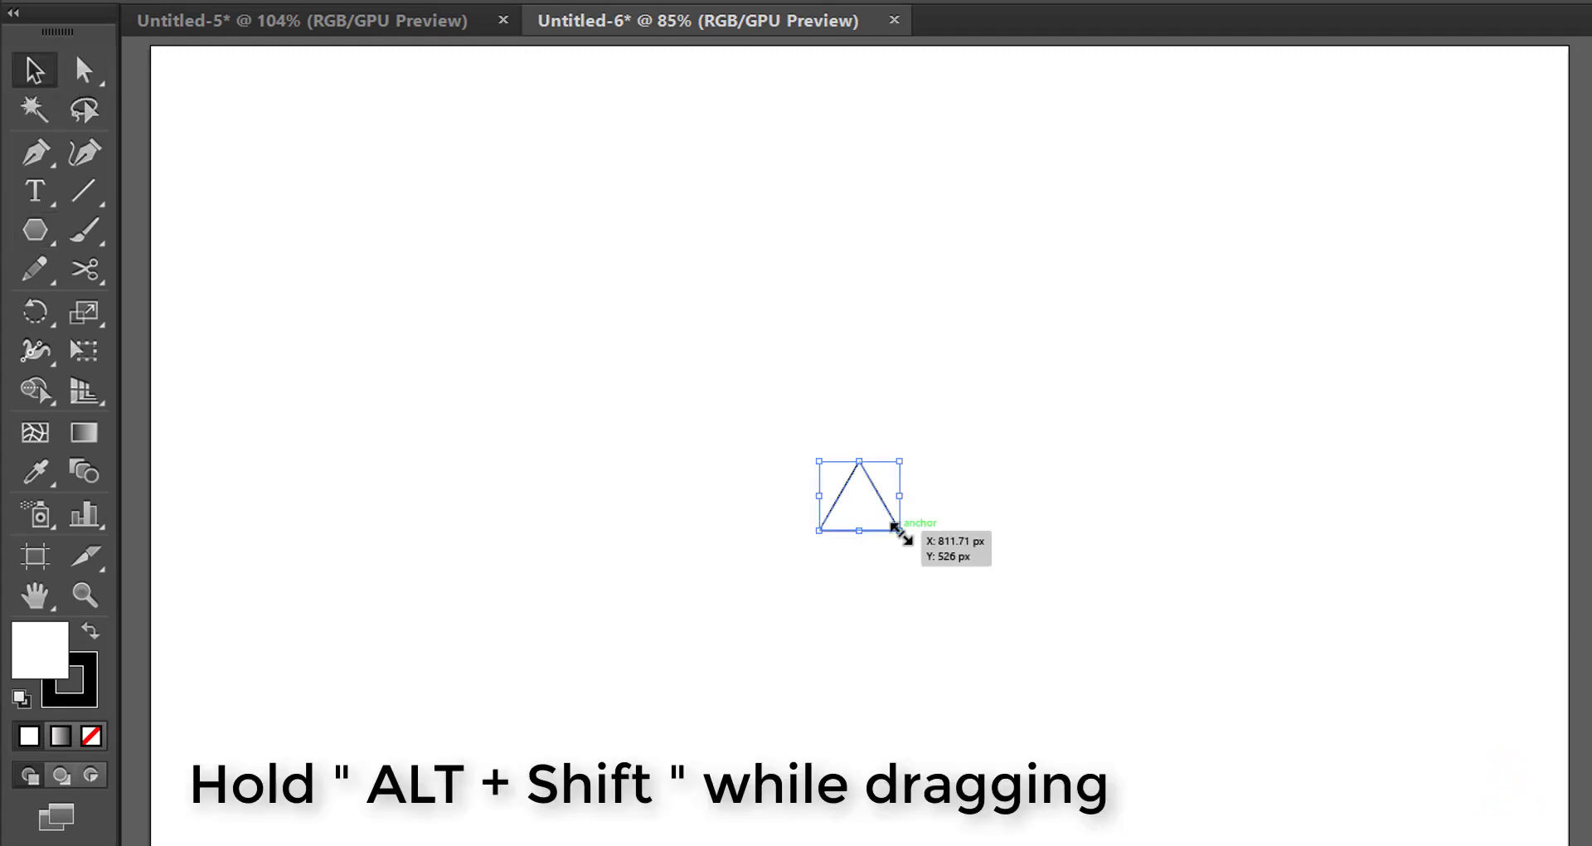
left_click_drag(899, 529, 987, 643)
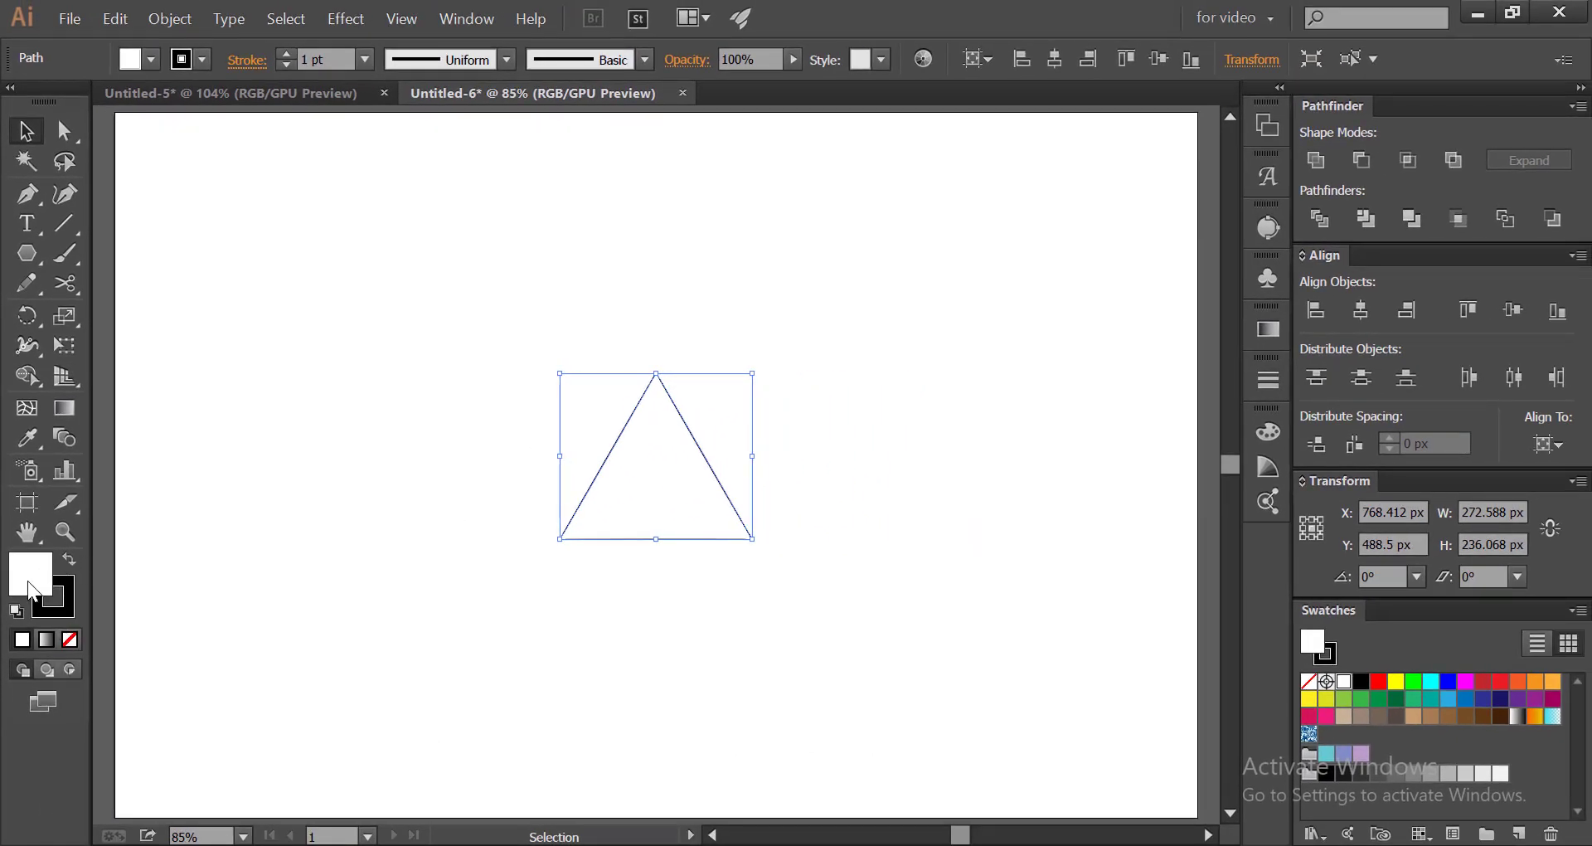
left_click(68, 641)
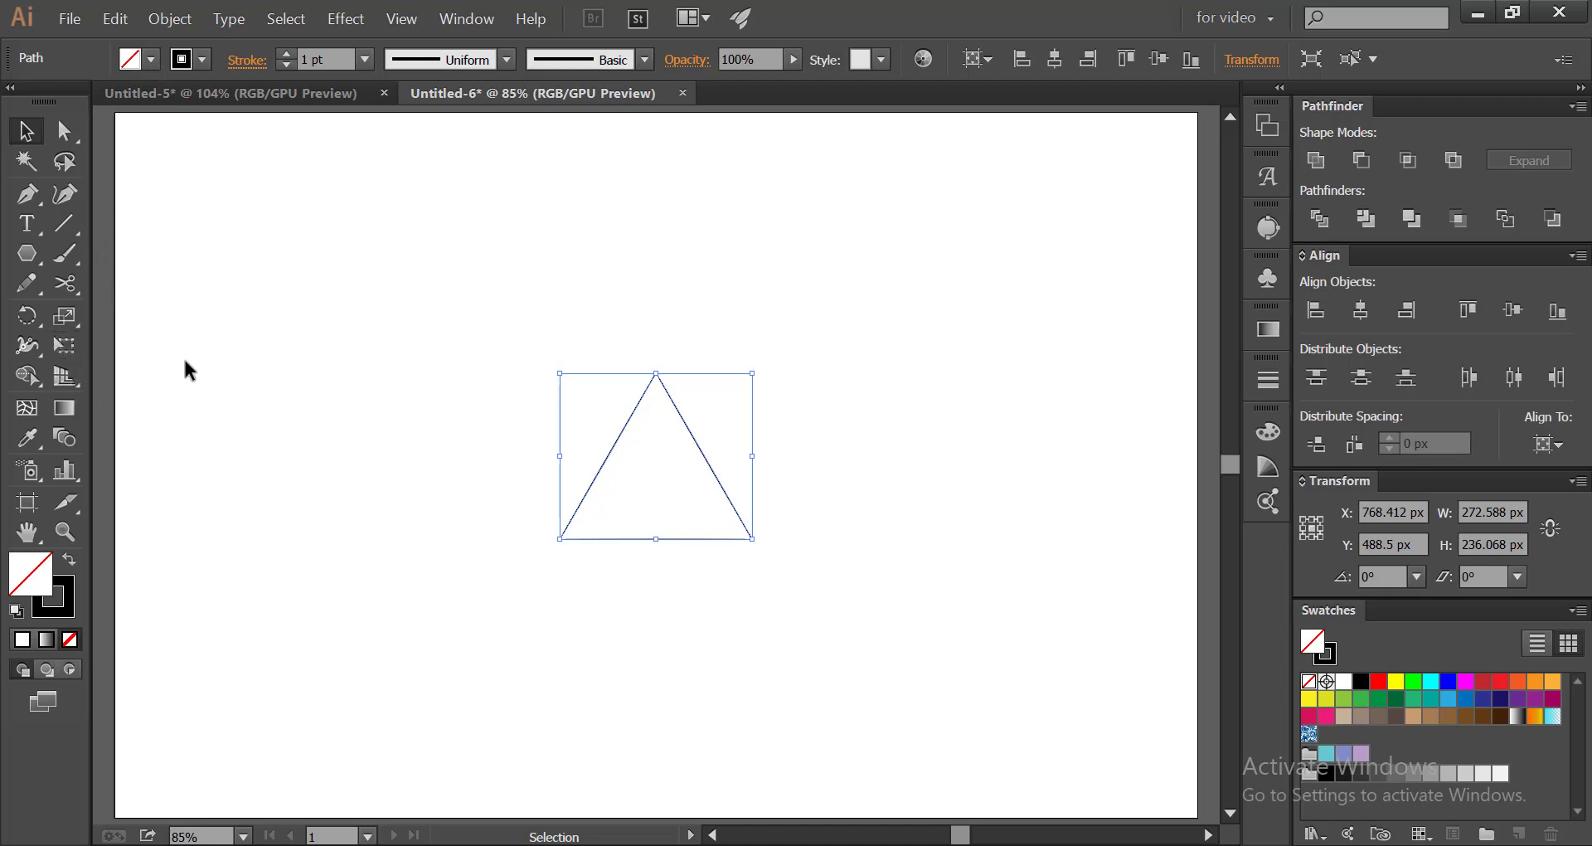
left_click(444, 443)
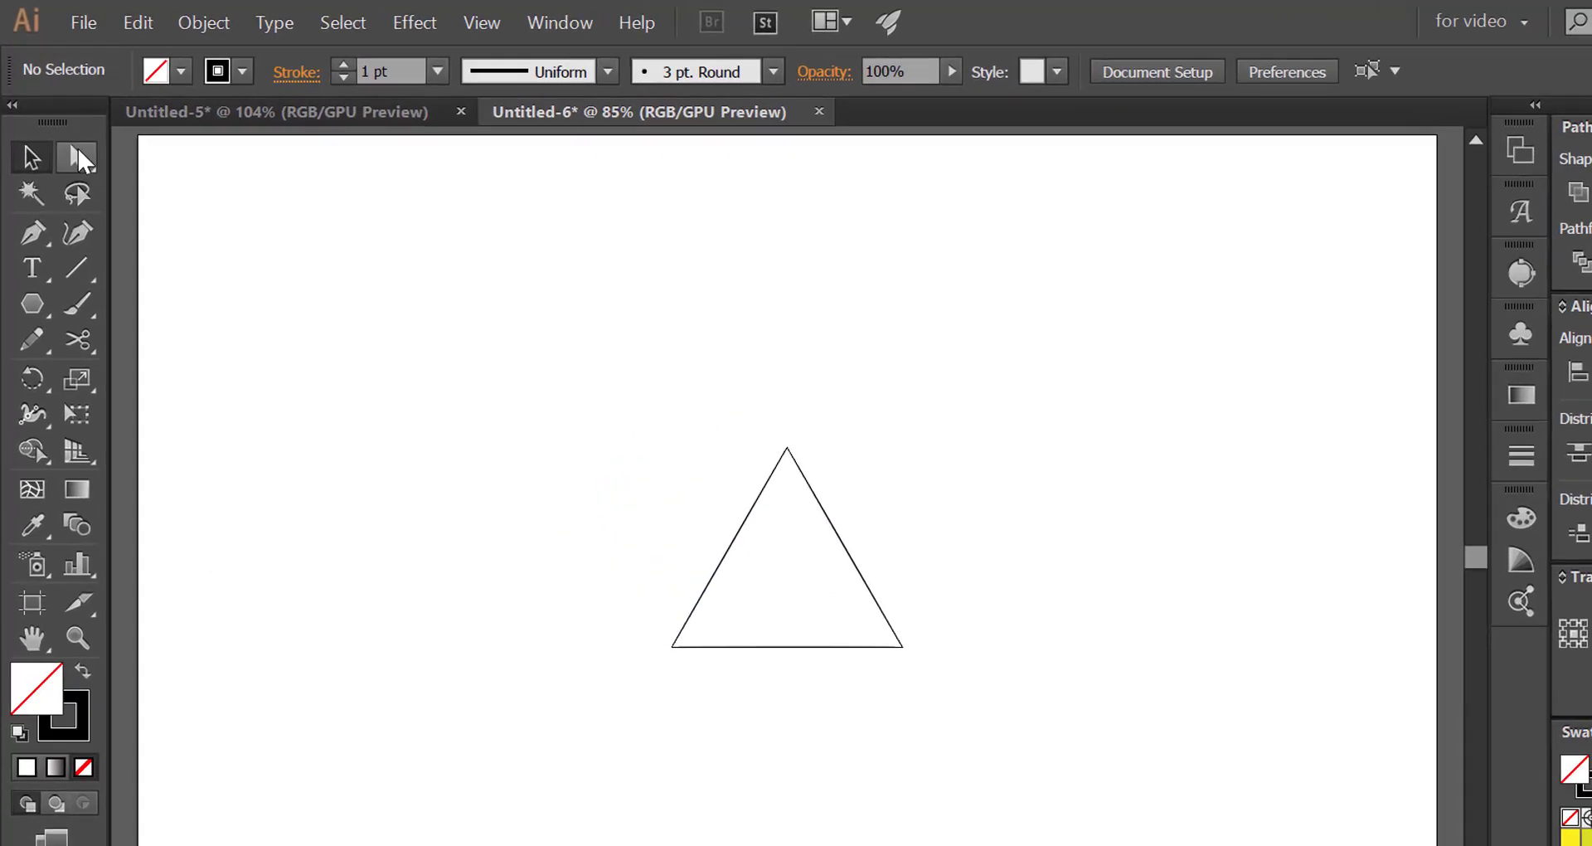
- Delete the triangle's bottom edge, keeping its two sloping sides as an open path
left_click_drag(64, 130, 123, 126)
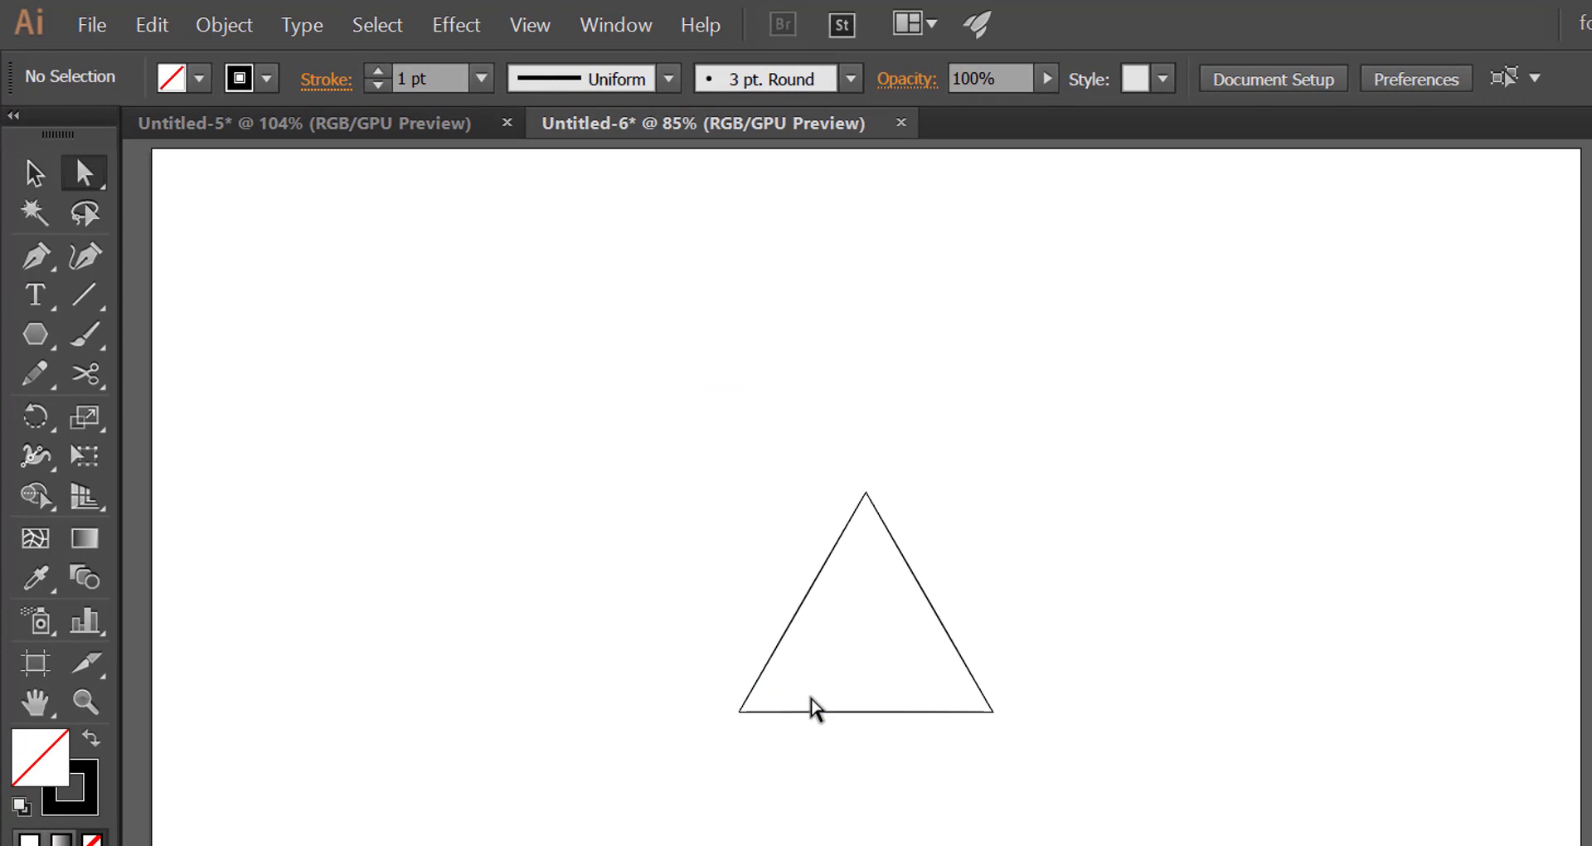
left_click_drag(809, 691, 841, 740)
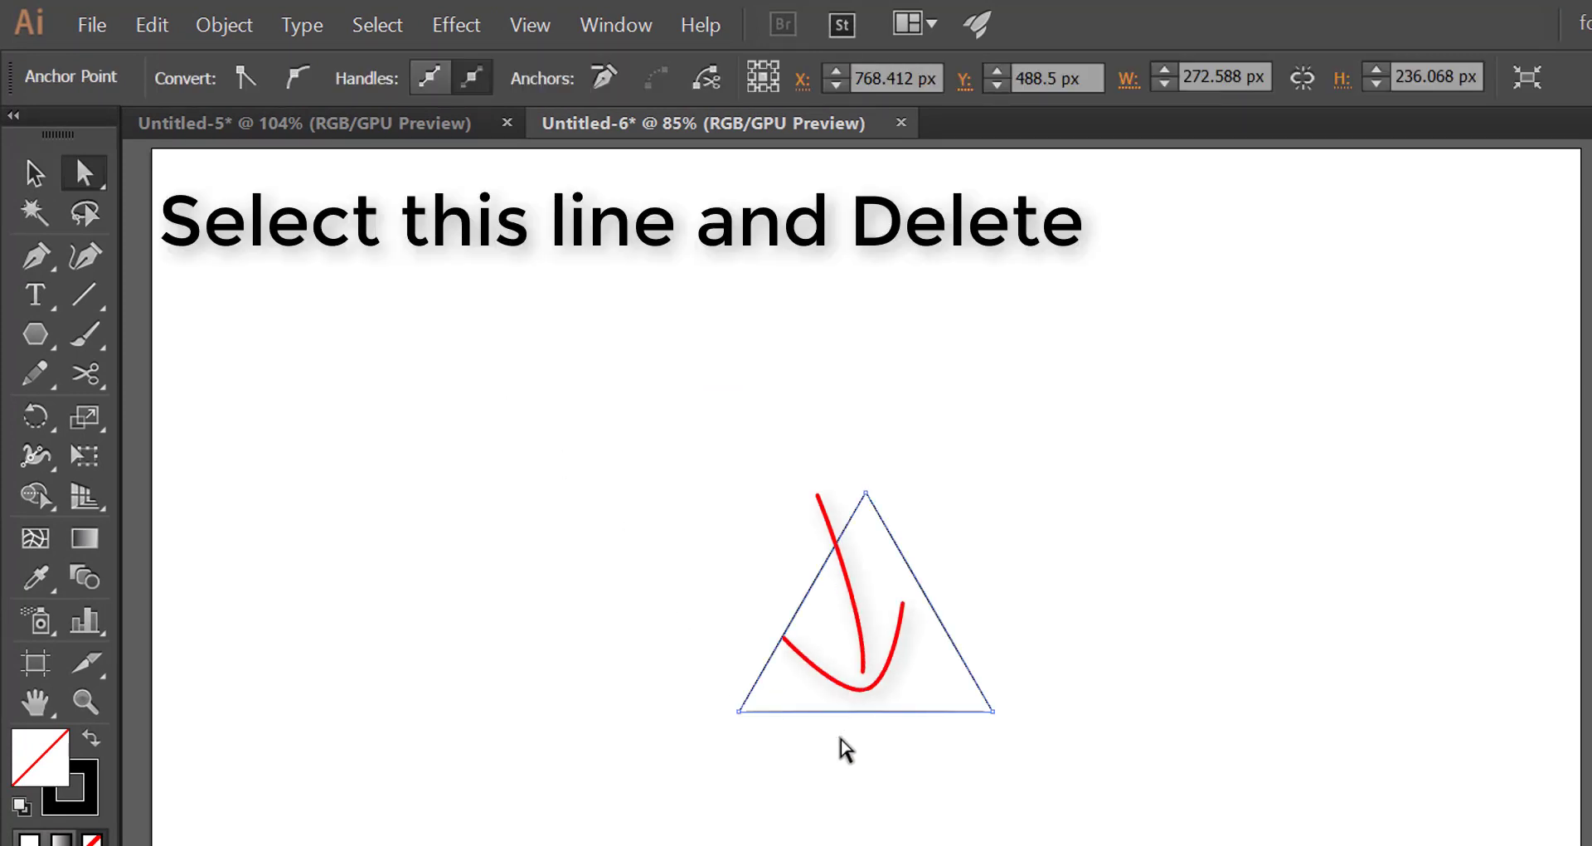
key("Delete")
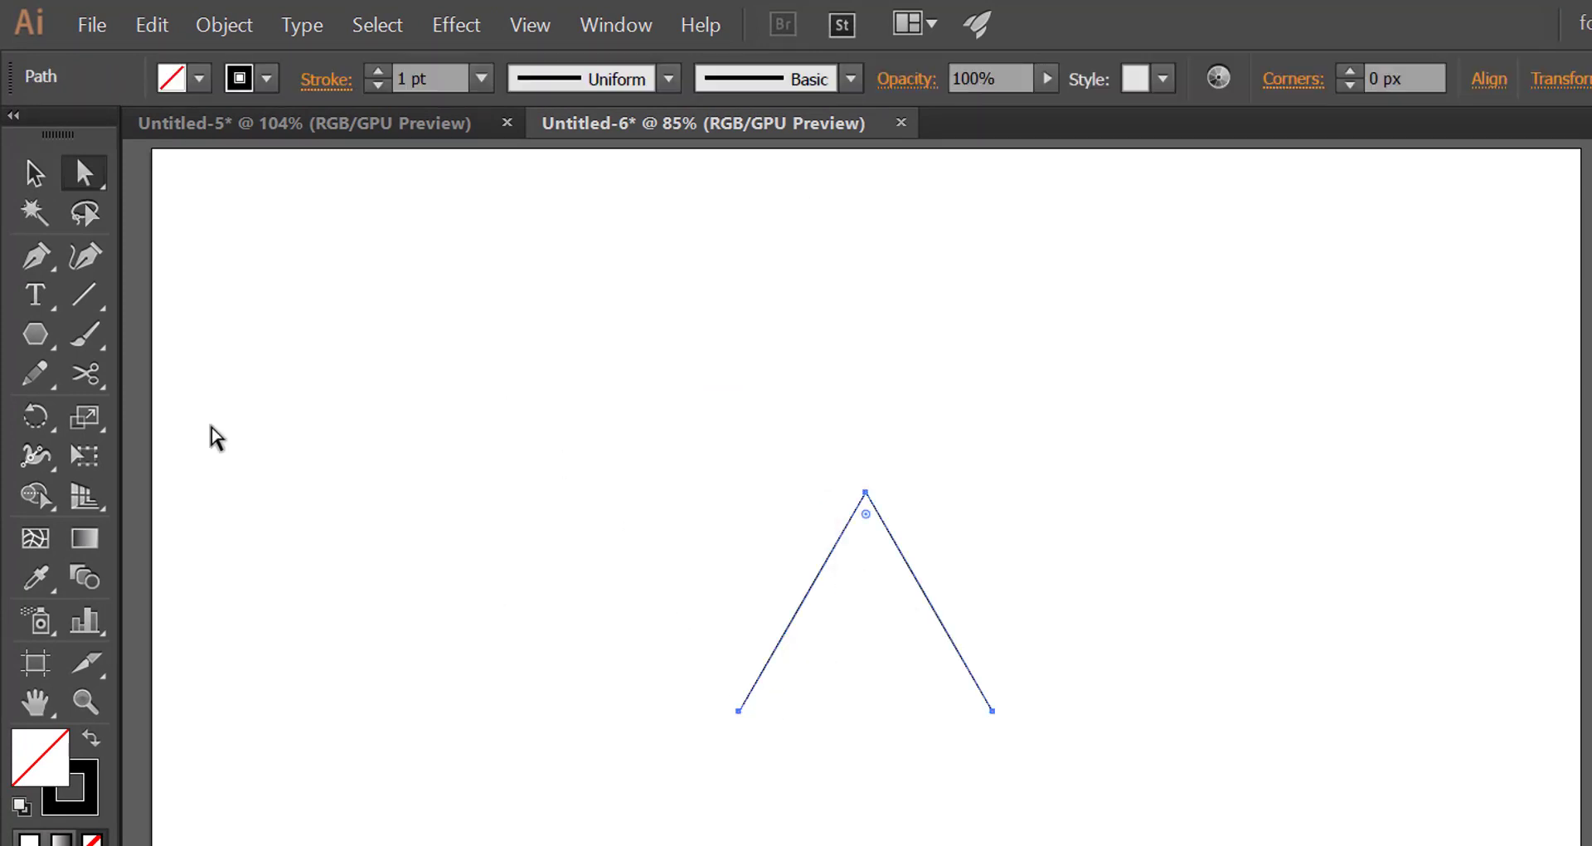
- Duplicate the open peak in place and move the copy horizontally until its left foot meets the original's right foot
left_click(33, 172)
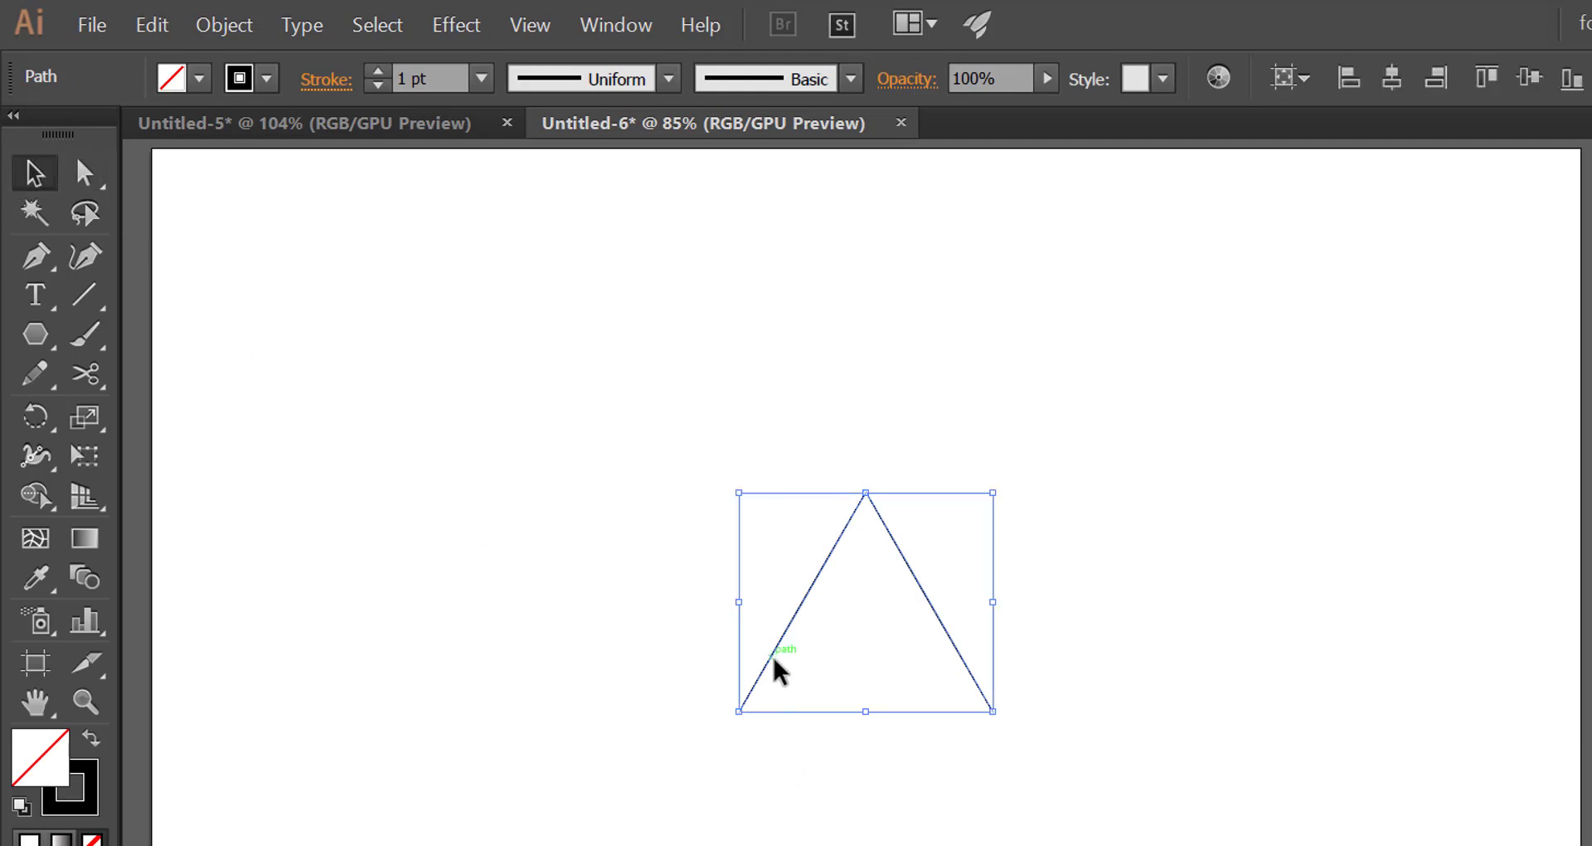
key("ctrl")
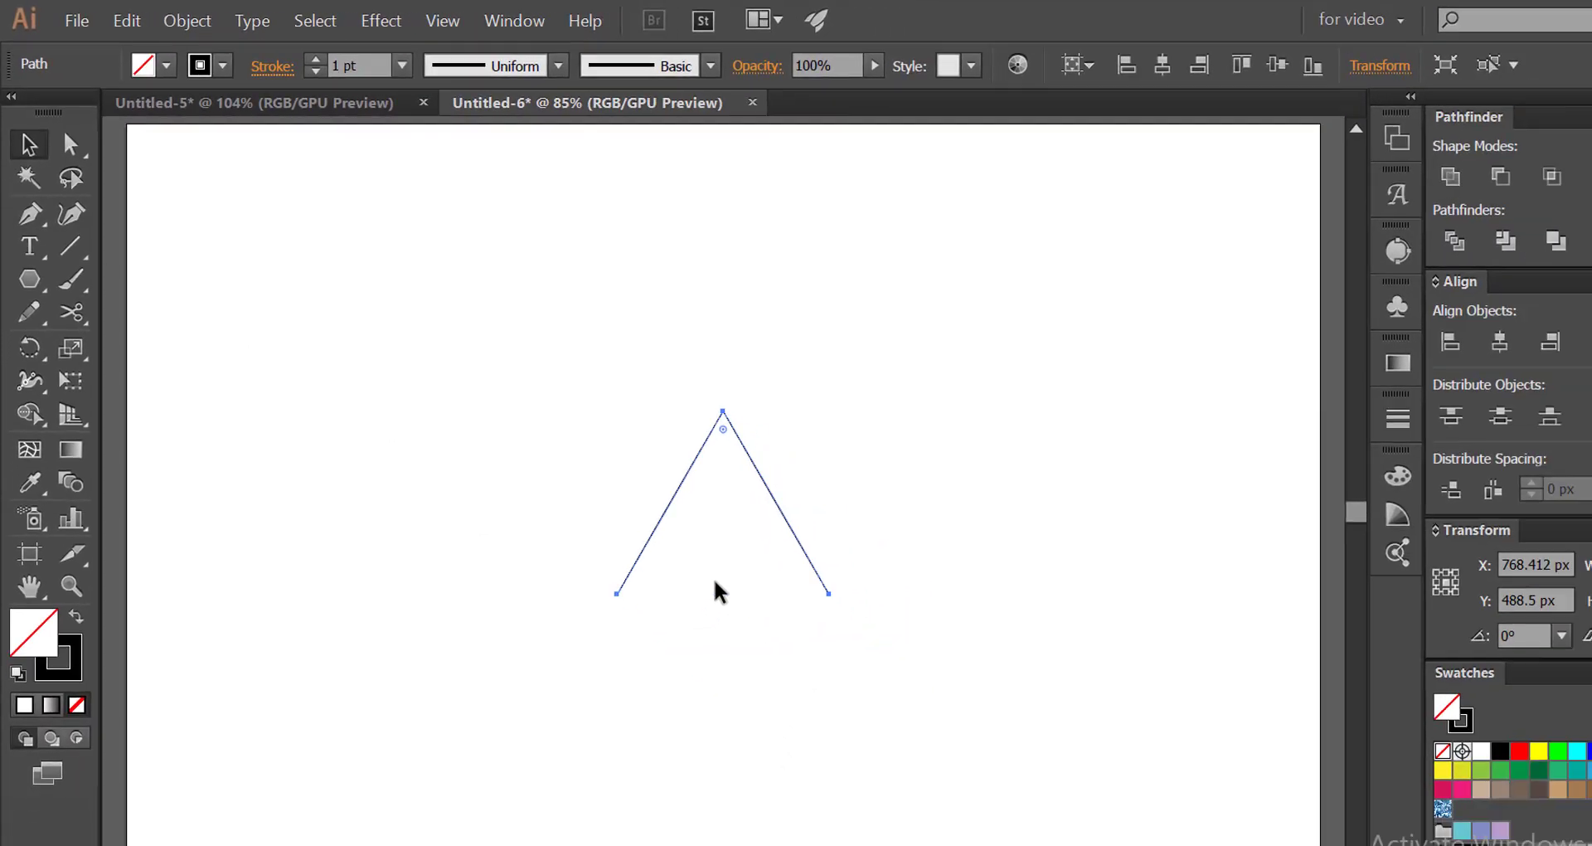
key("ctrl+equal")
key("ctrl+equal")
key("ctrl+equal")
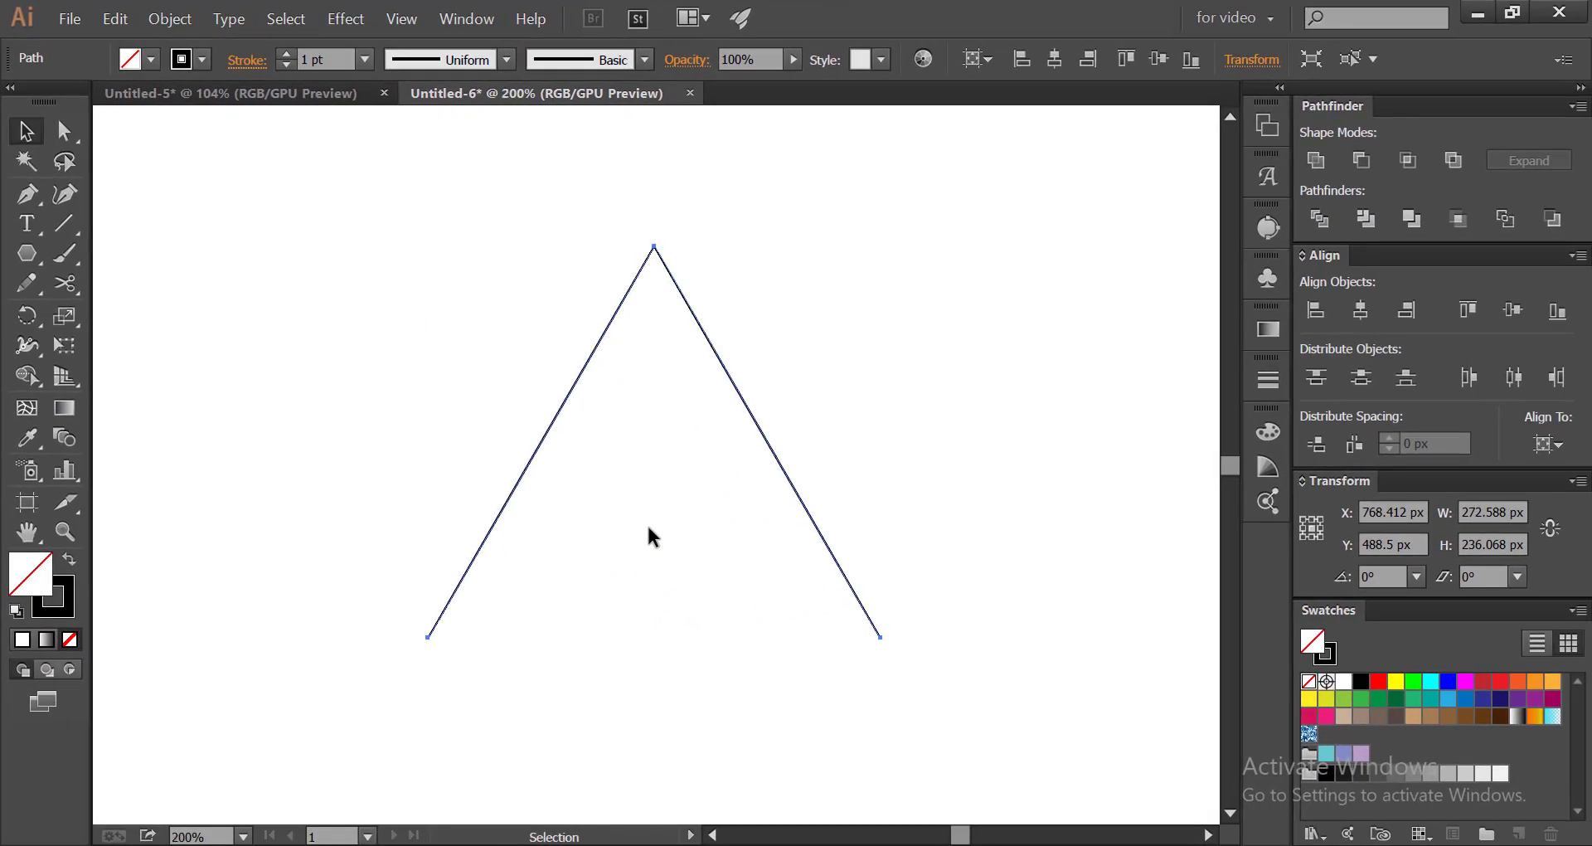
key("space")
left_click_drag(618, 533, 395, 536)
key("space")
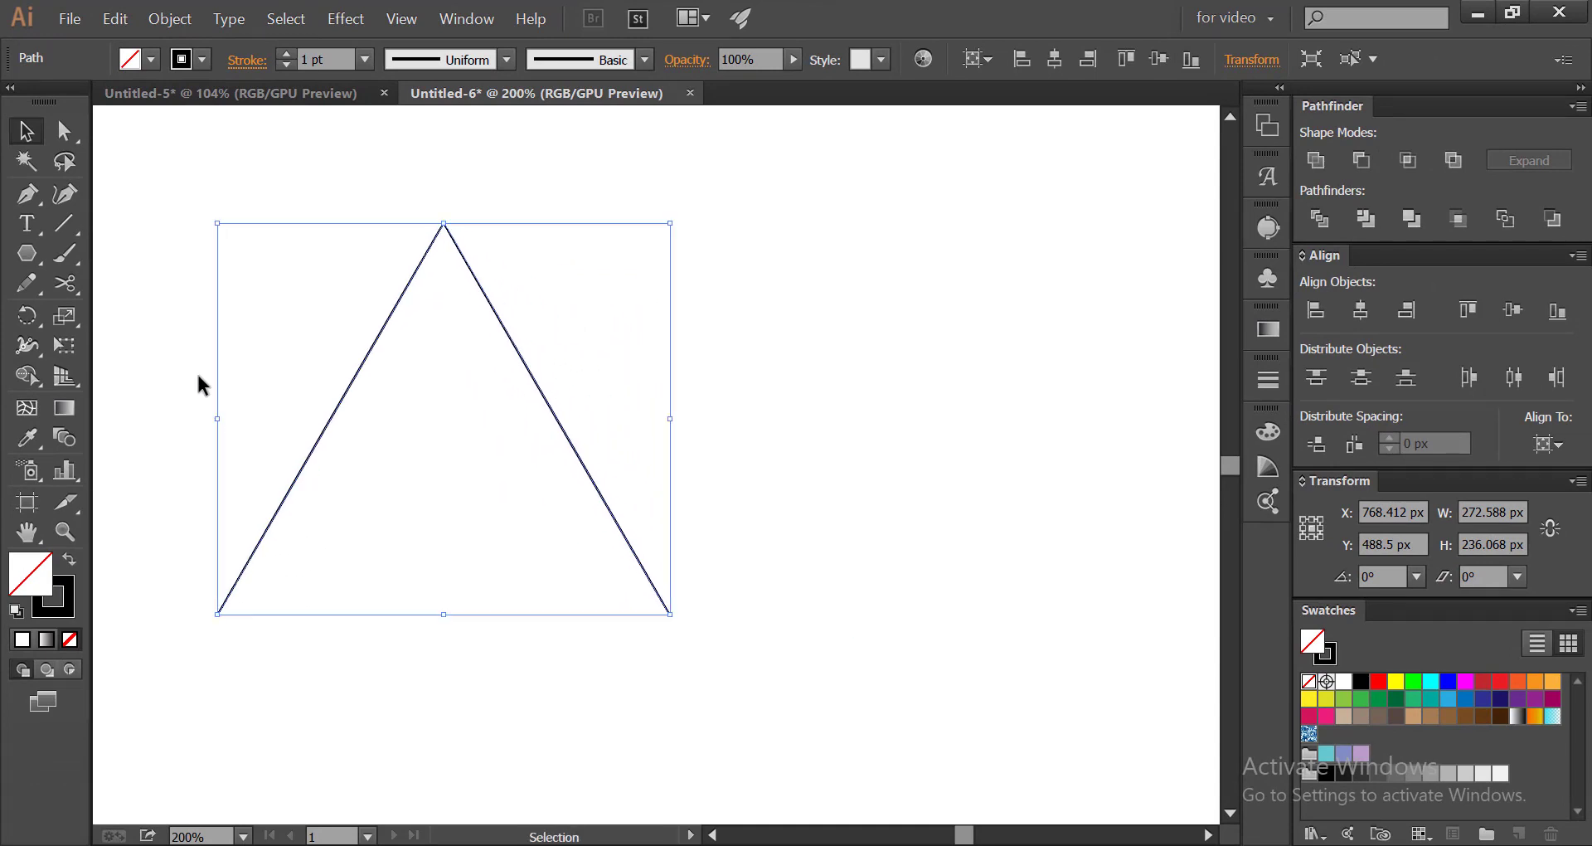
left_click(116, 18)
left_click(135, 131)
left_click(114, 18)
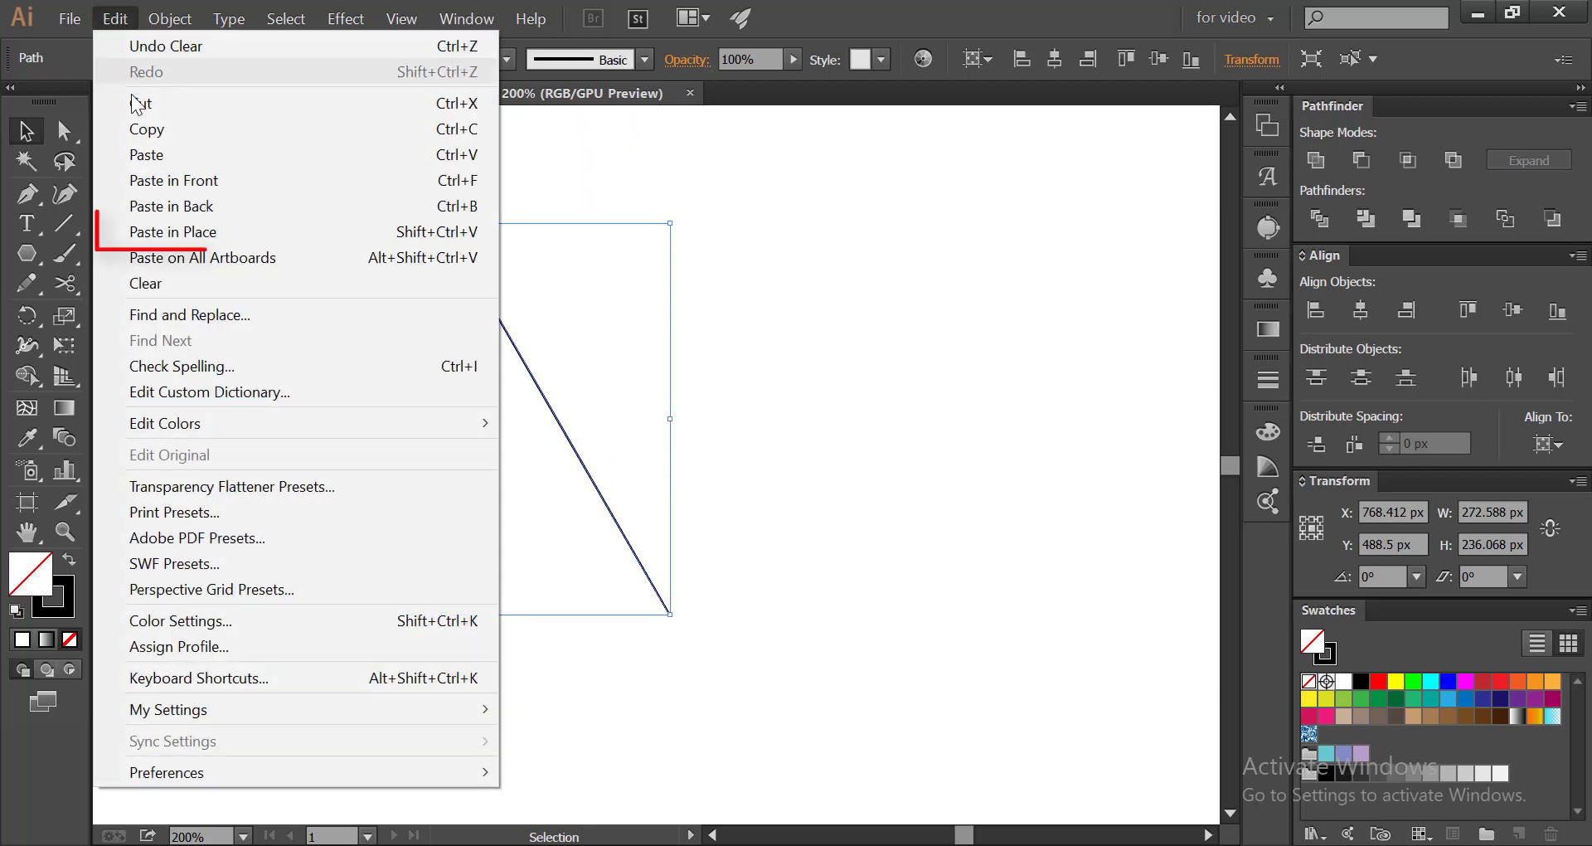
left_click(154, 233)
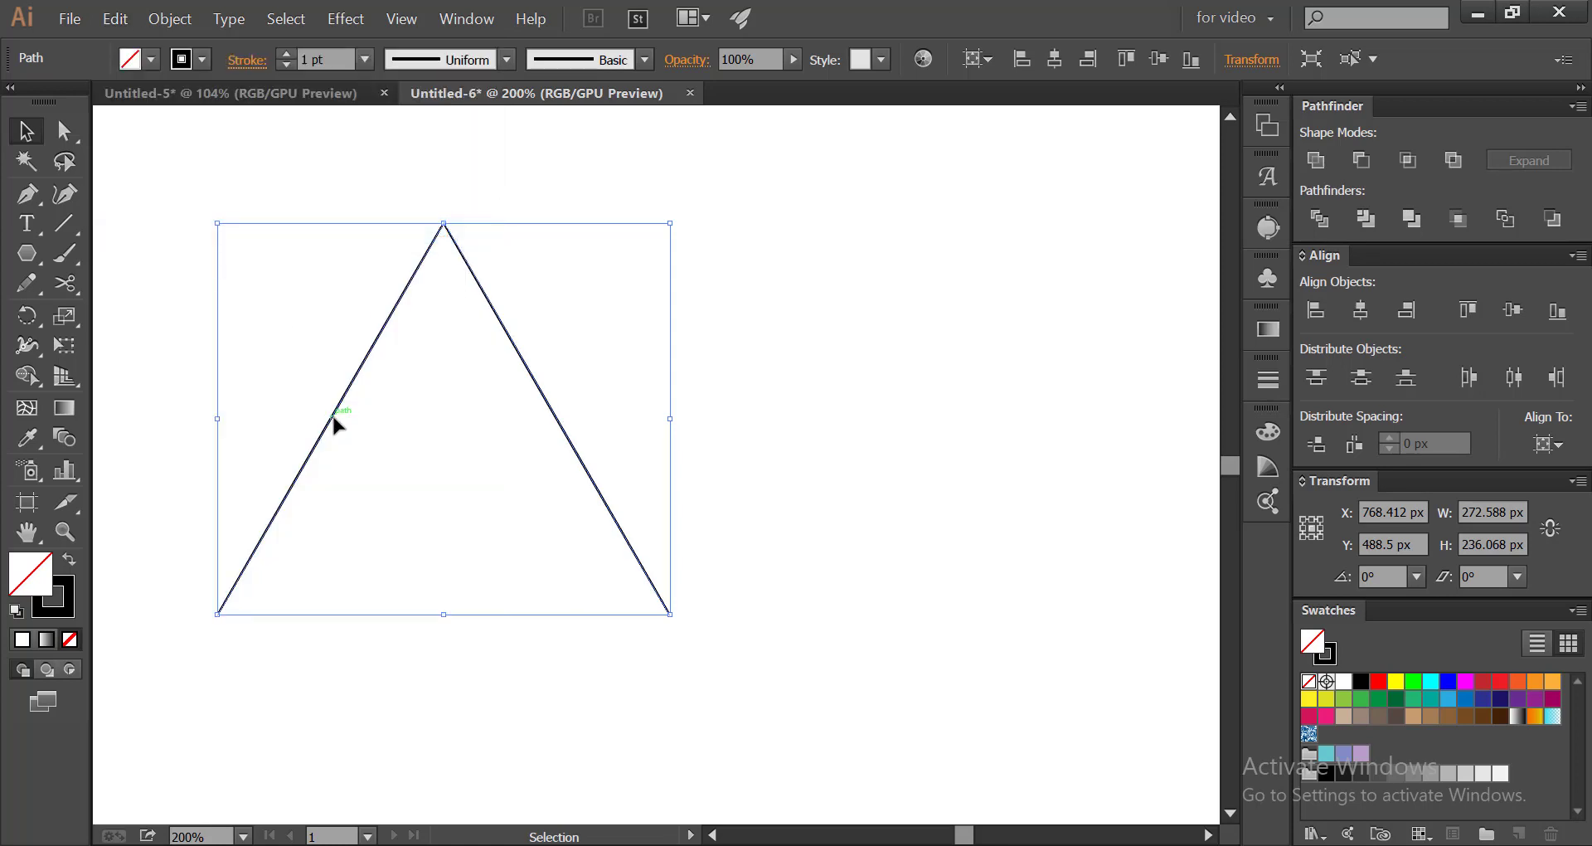
left_click_drag(332, 411, 785, 427)
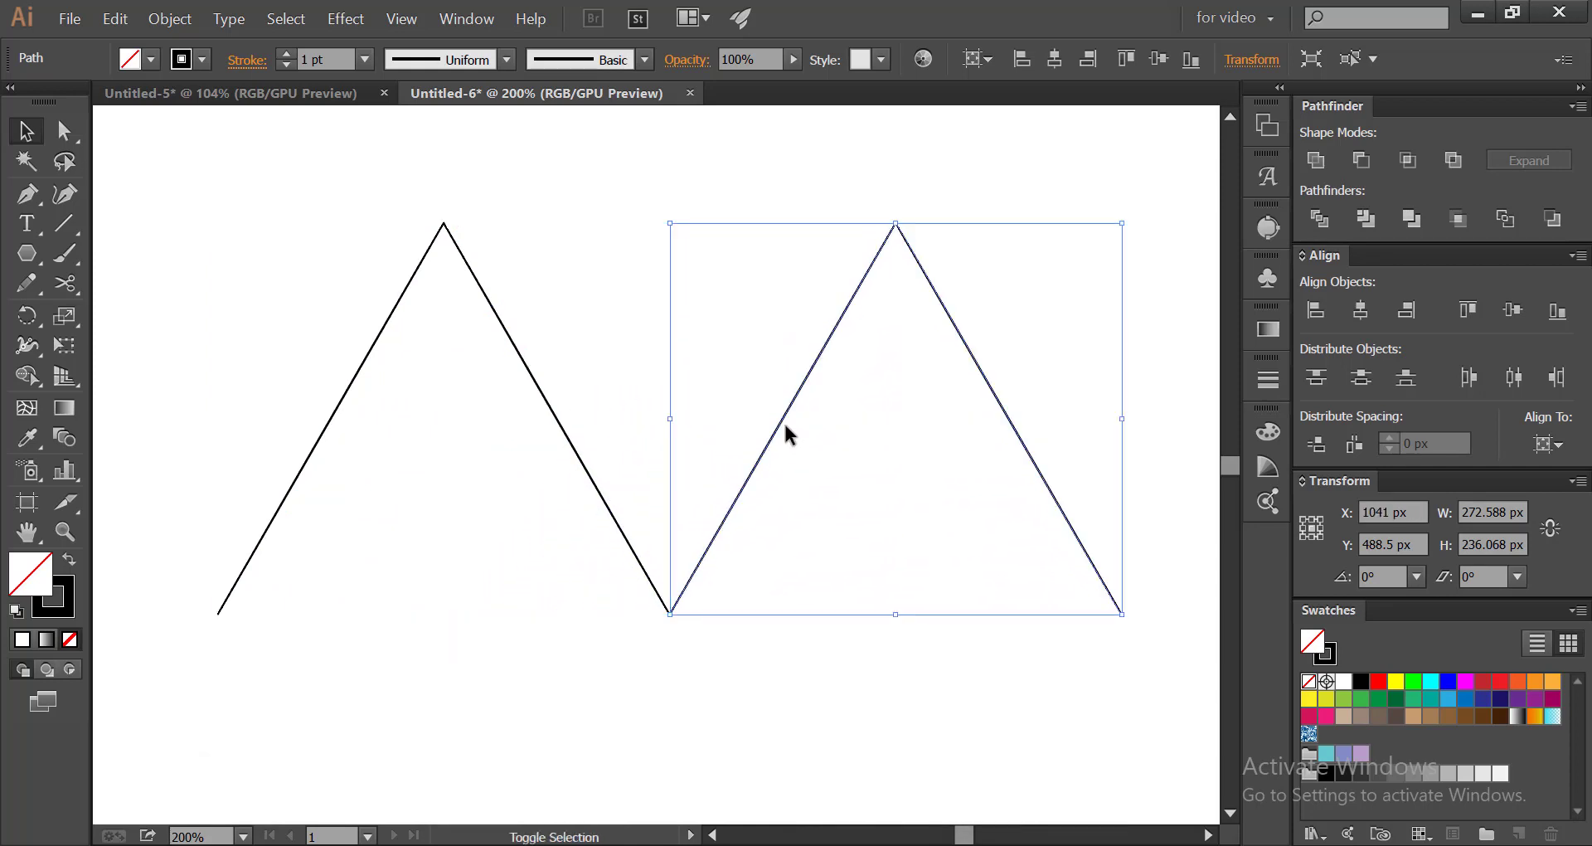
left_click(292, 275)
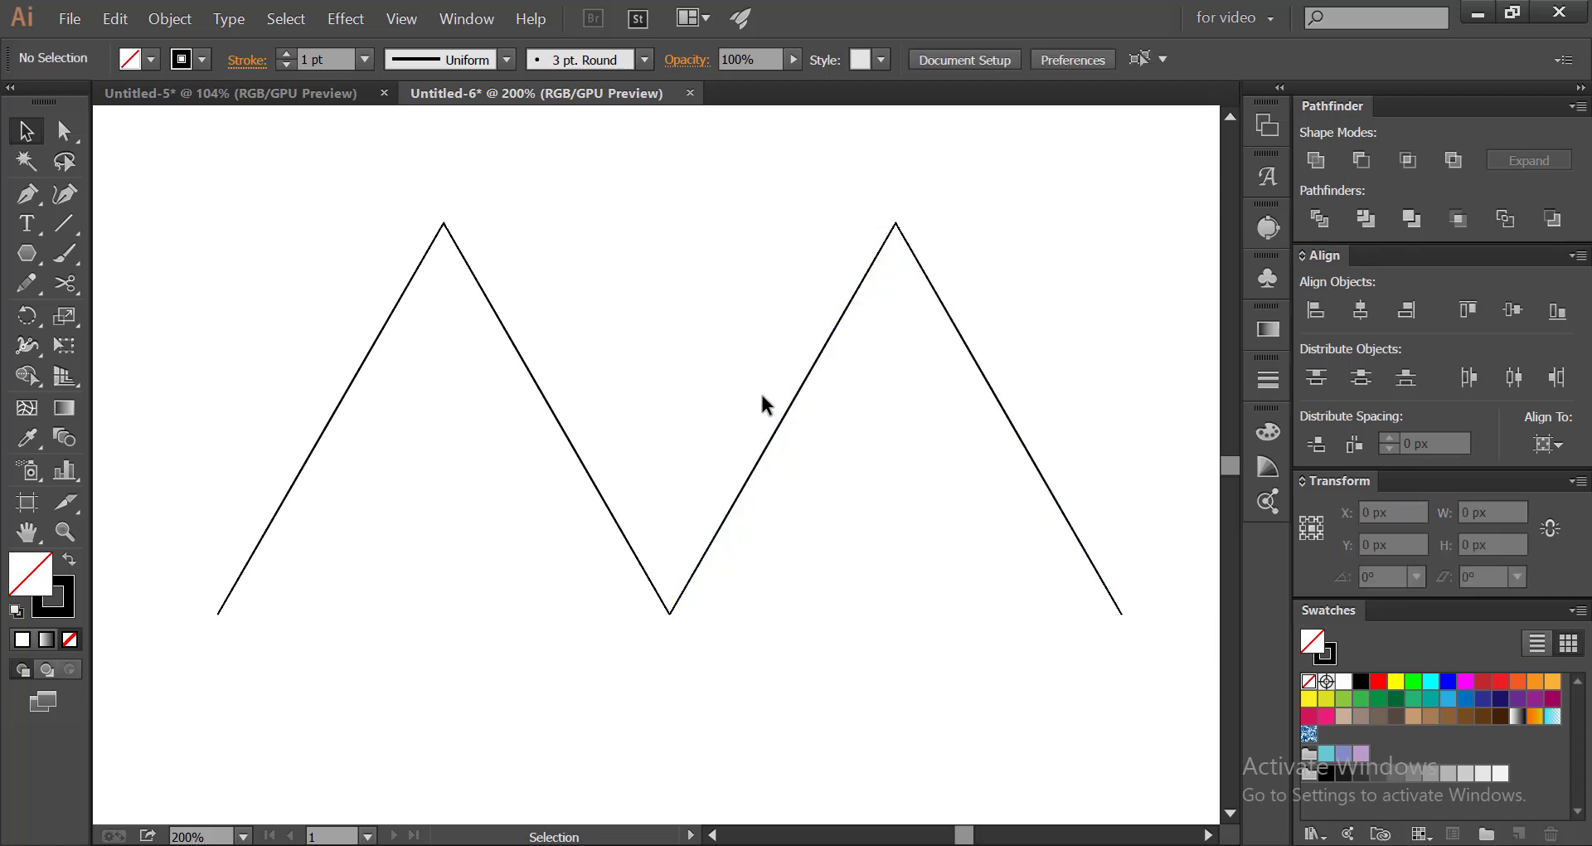
- Duplicate the right peak in place and move the copy horizontally to midway between the two peaks
left_click(791, 399)
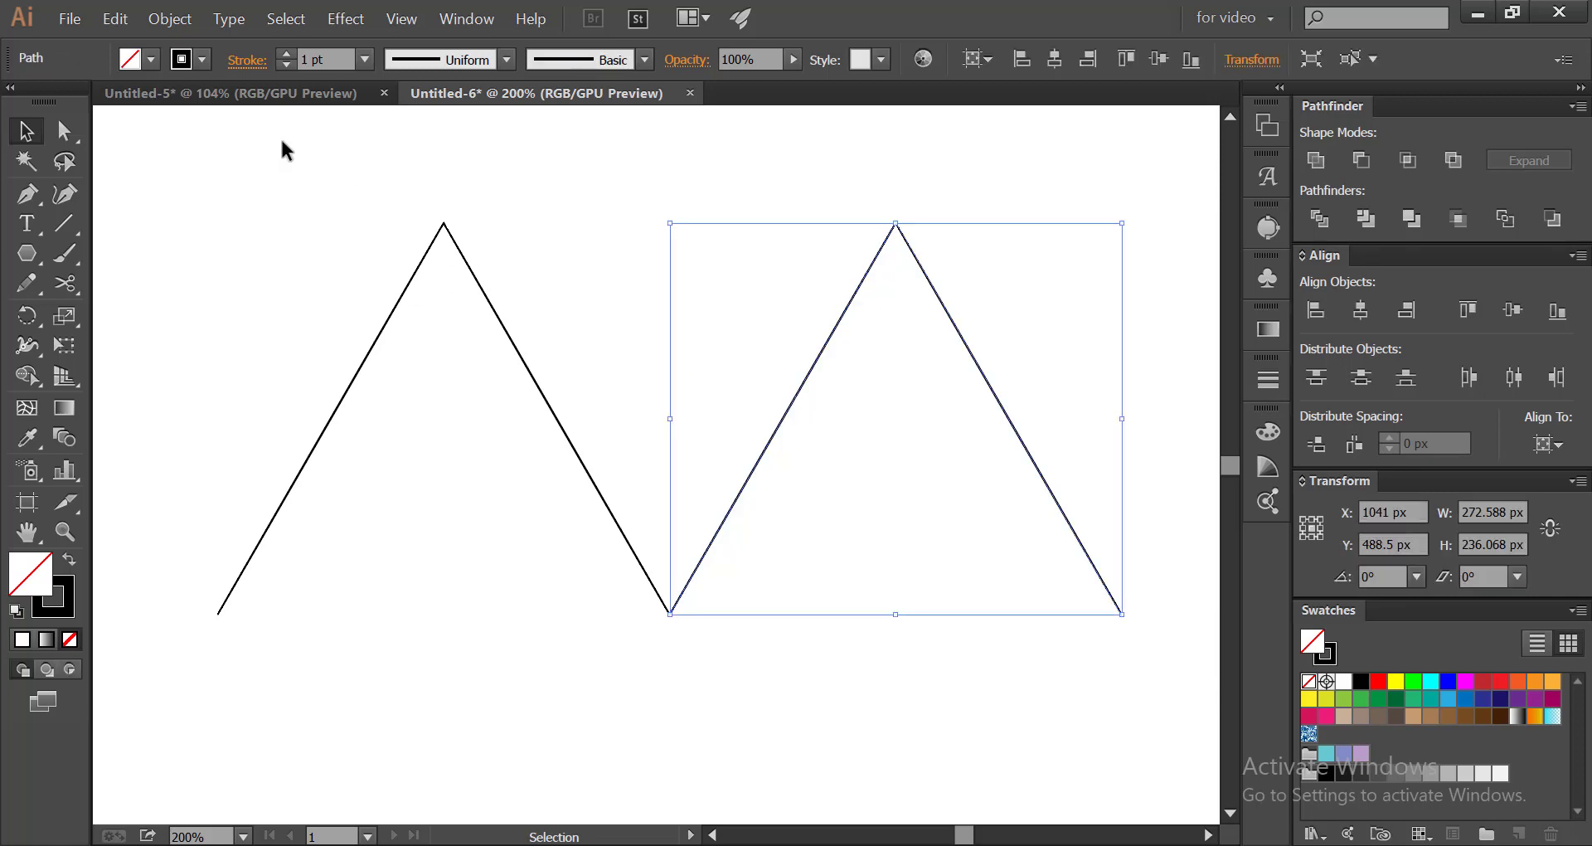
left_click(116, 20)
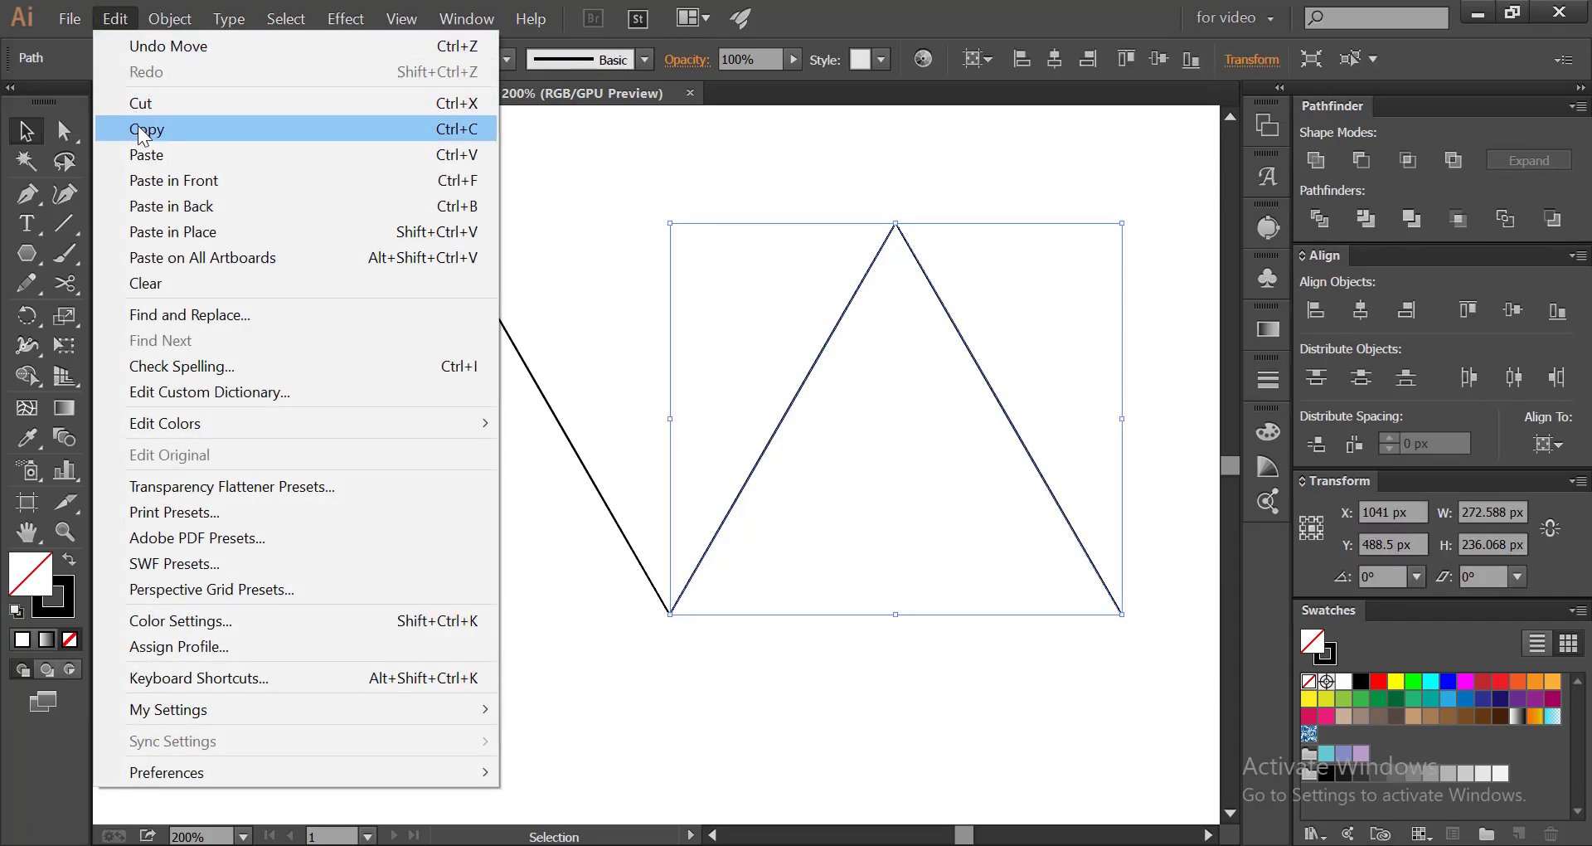
left_click(137, 128)
left_click(116, 19)
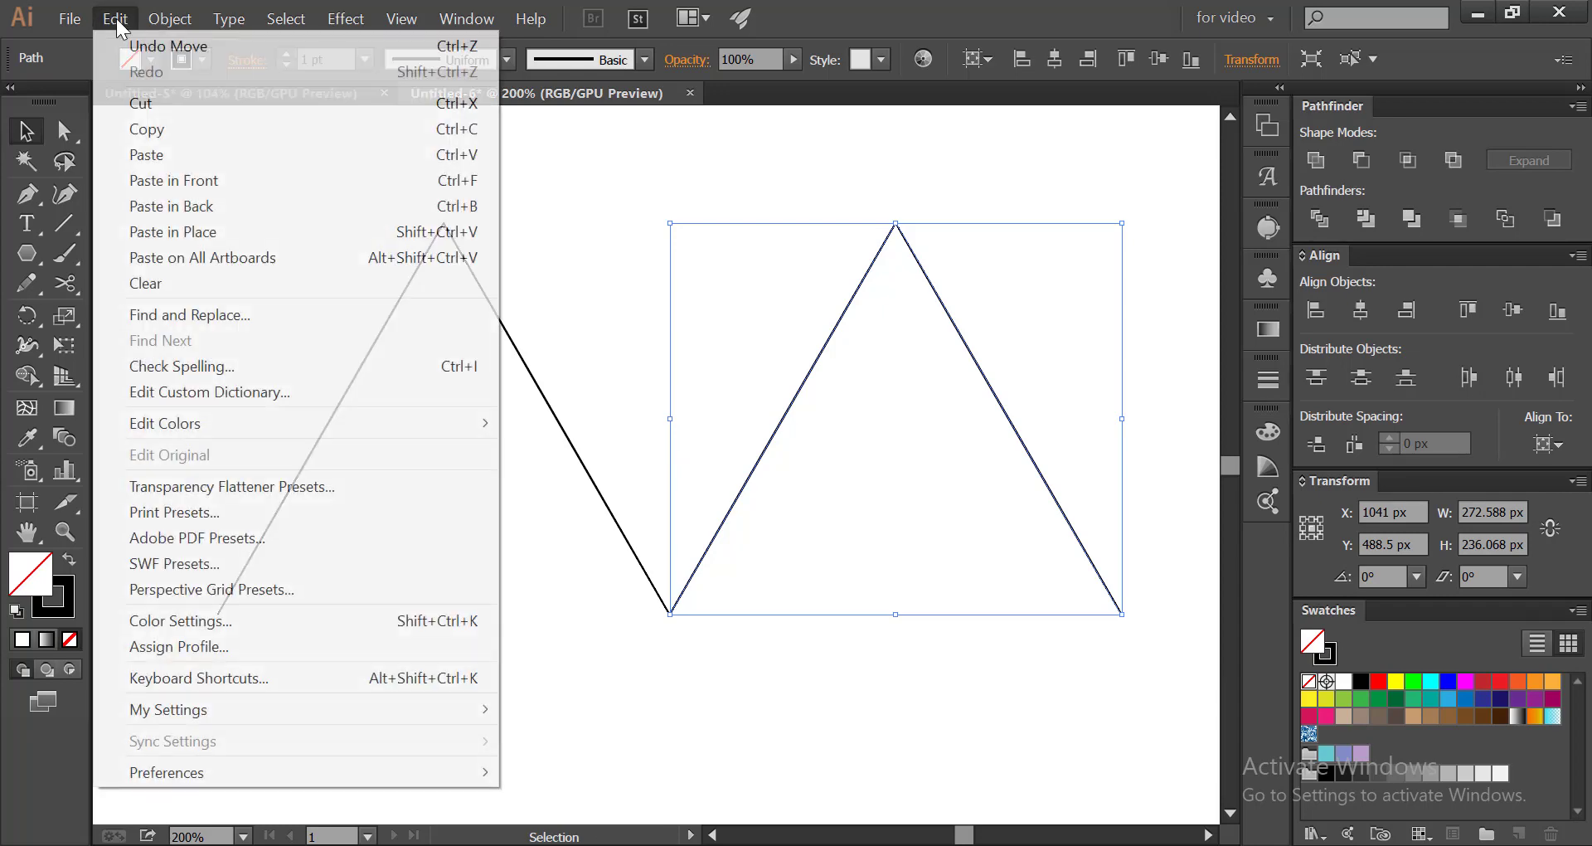
left_click(149, 235)
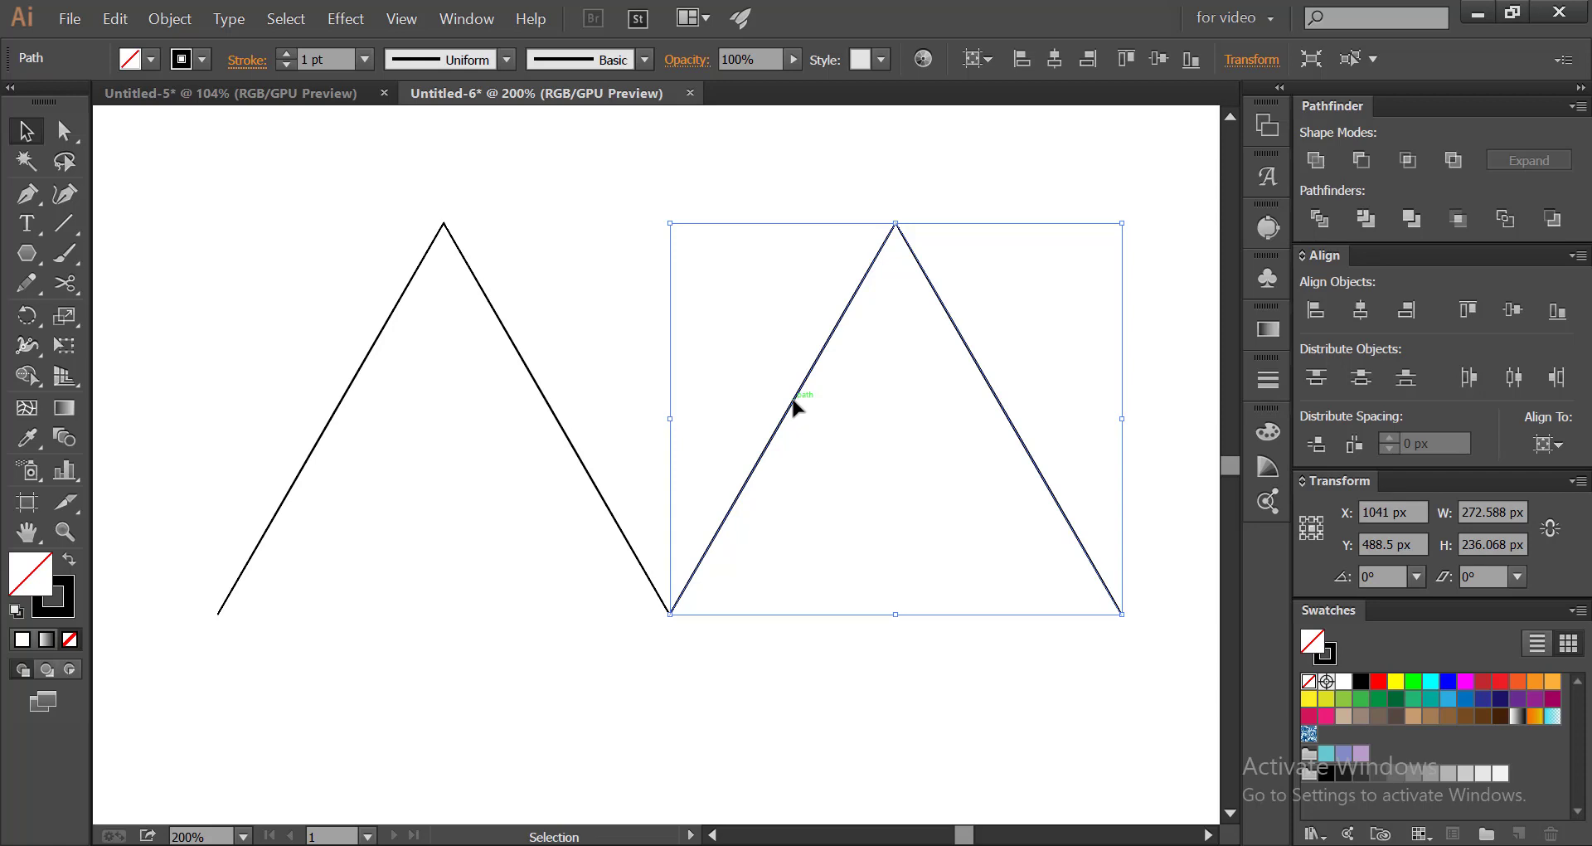
left_click_drag(793, 401, 568, 388)
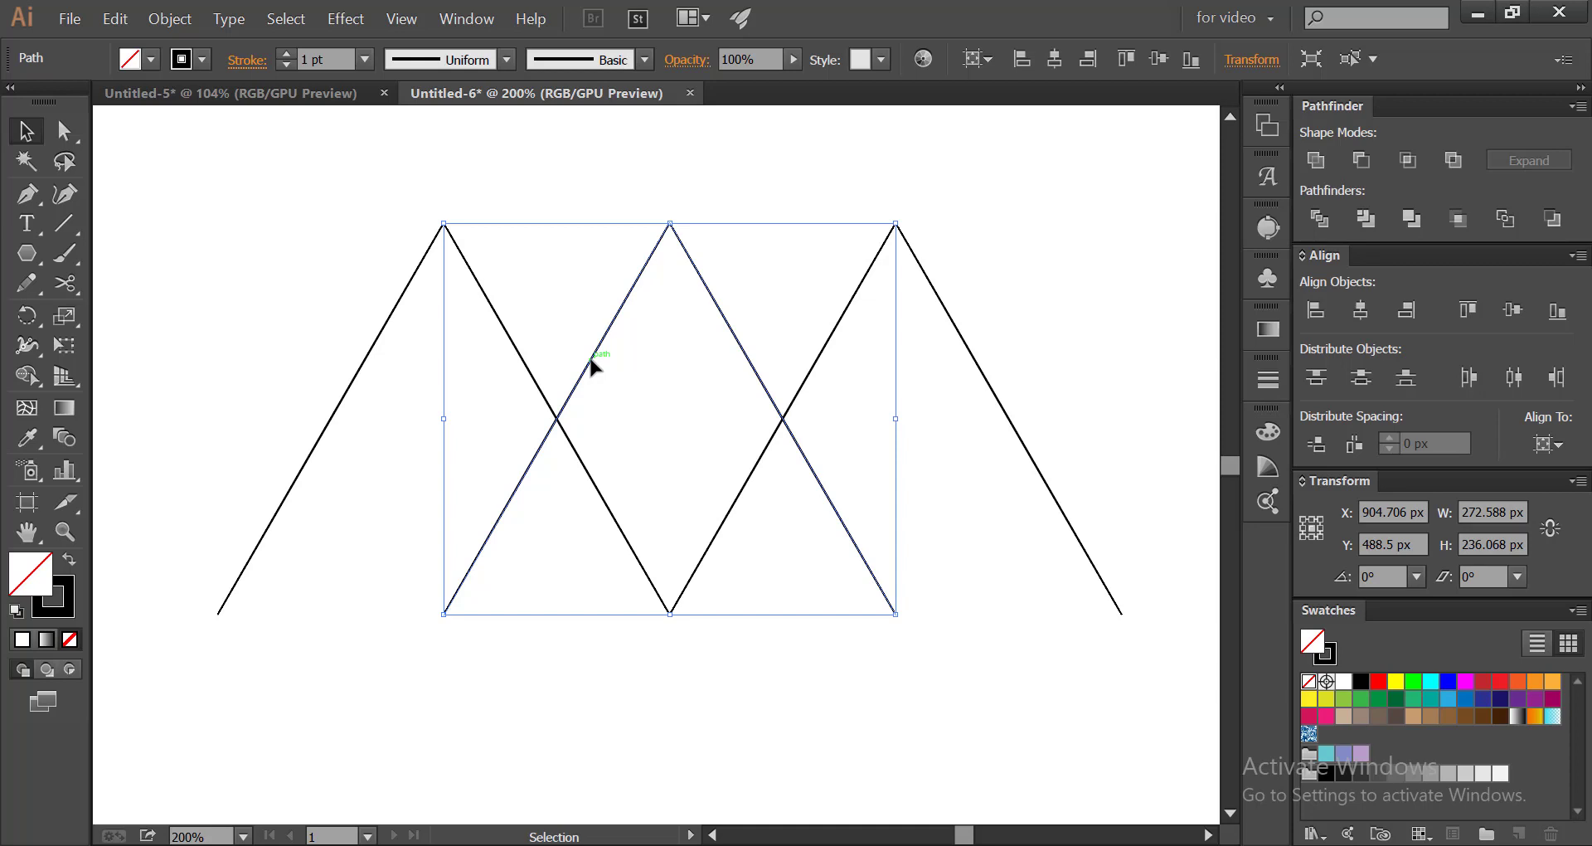
- Raise the middle peak above the other two and scale it down proportionally from its centre to about 184 by 160 px
left_click_drag(591, 360, 595, 163)
key("ctrl+minus")
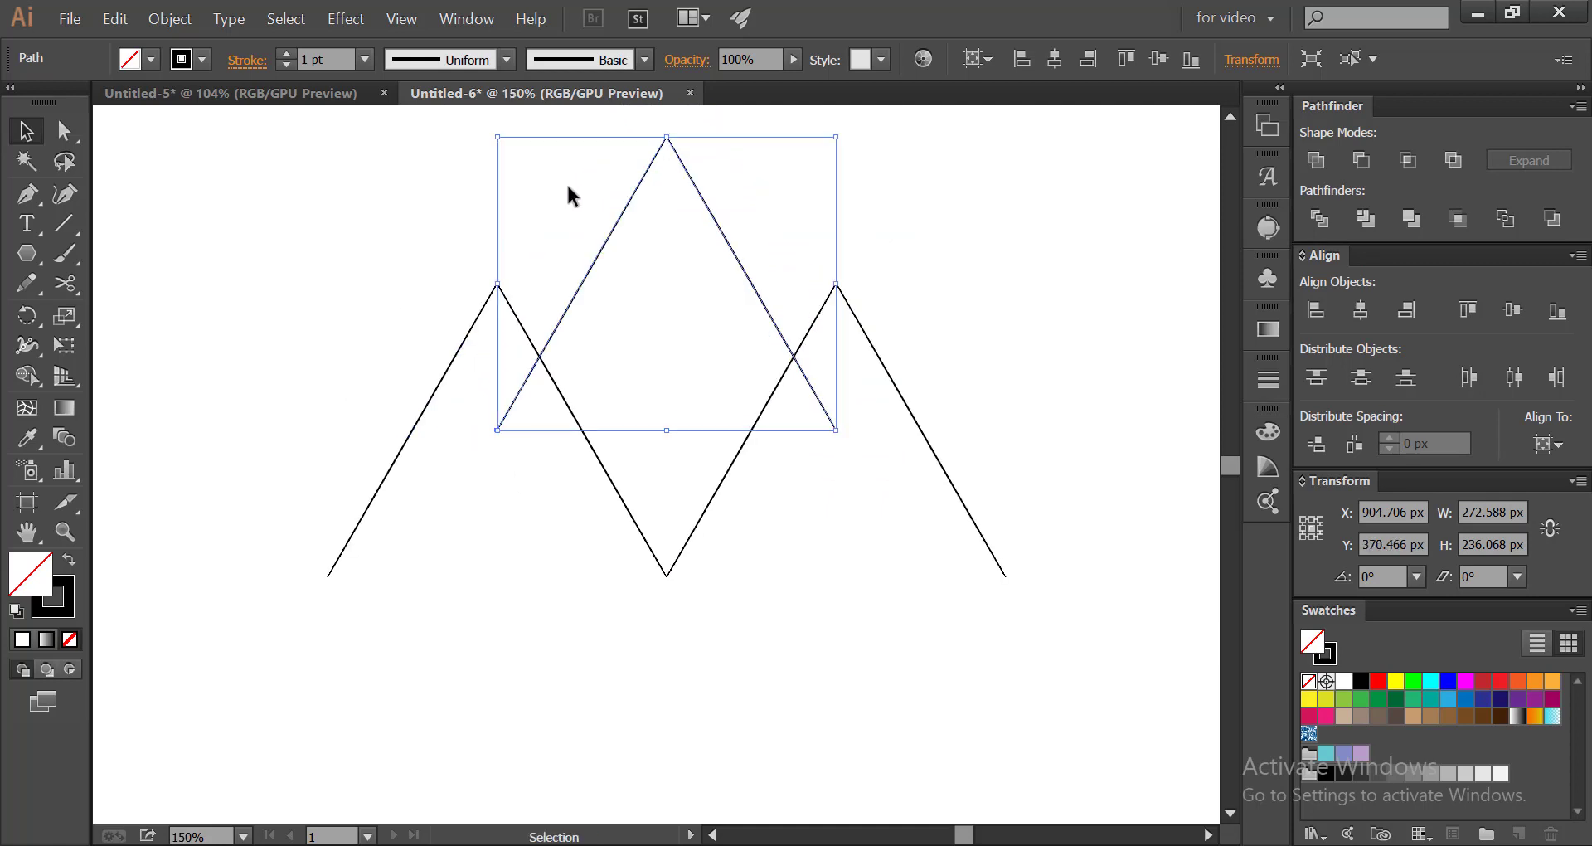
left_click_drag(498, 139, 523, 186)
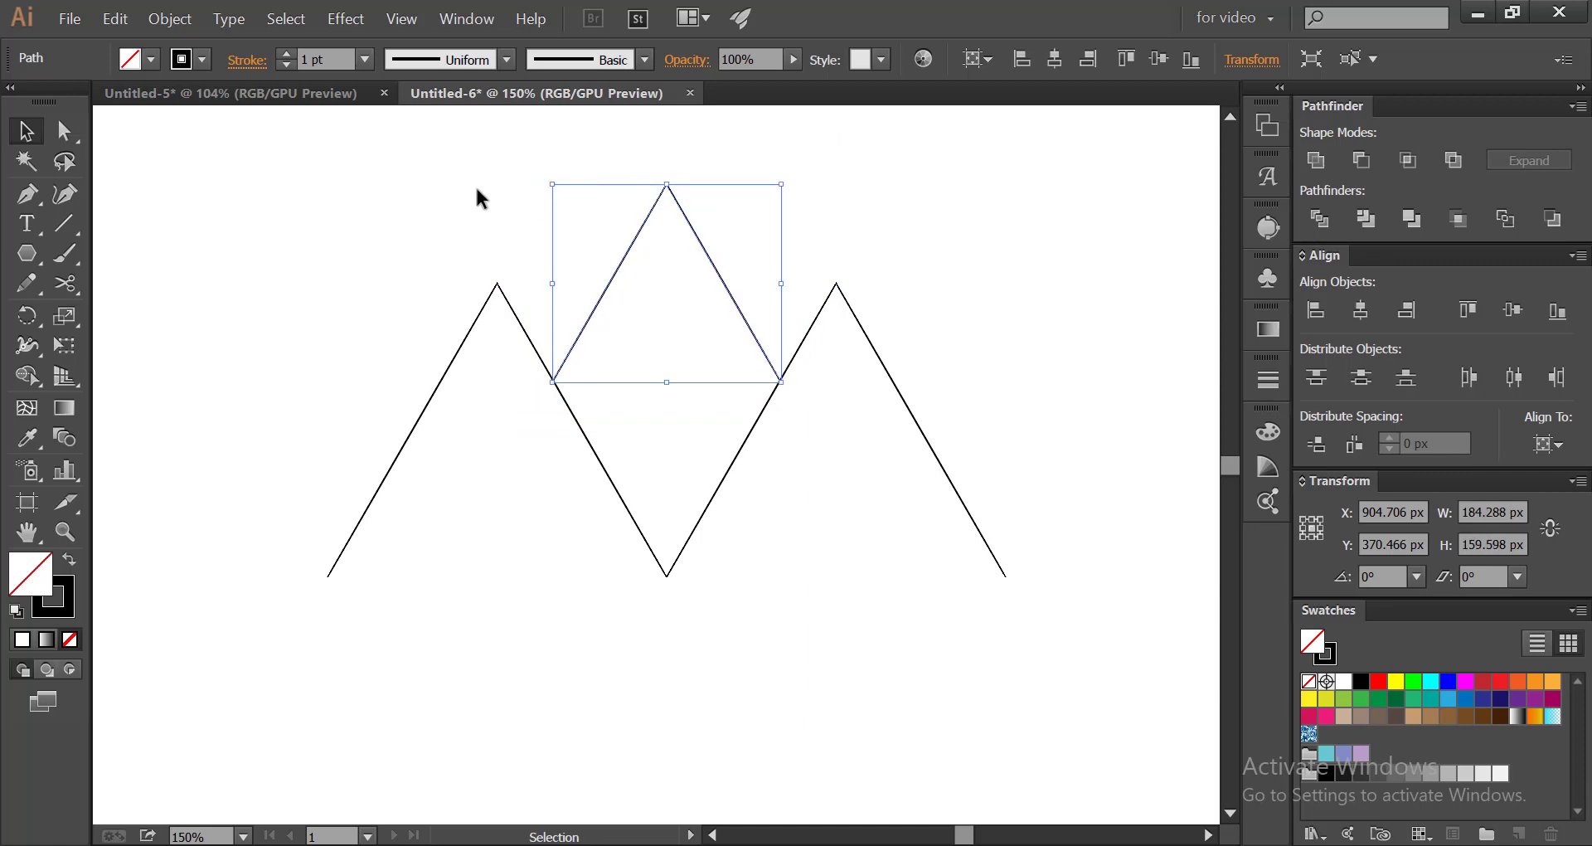
left_click(477, 198)
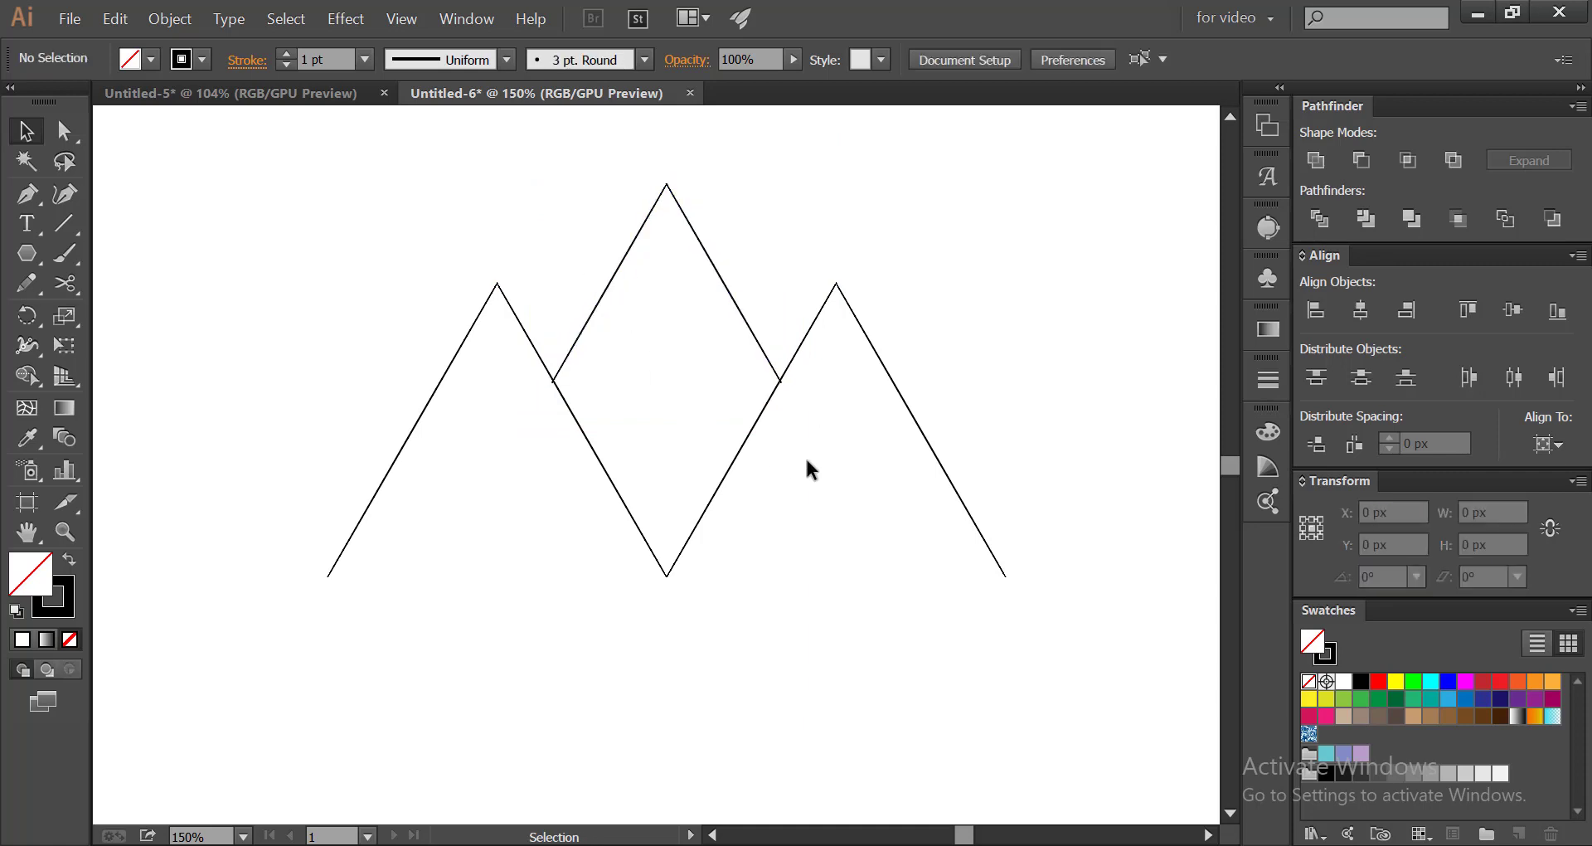
- Move the middle peak slightly so its right foot sits exactly on the right peak's inner slope
scroll(804, 460, "up", 4)
scroll(773, 414, "up", 3)
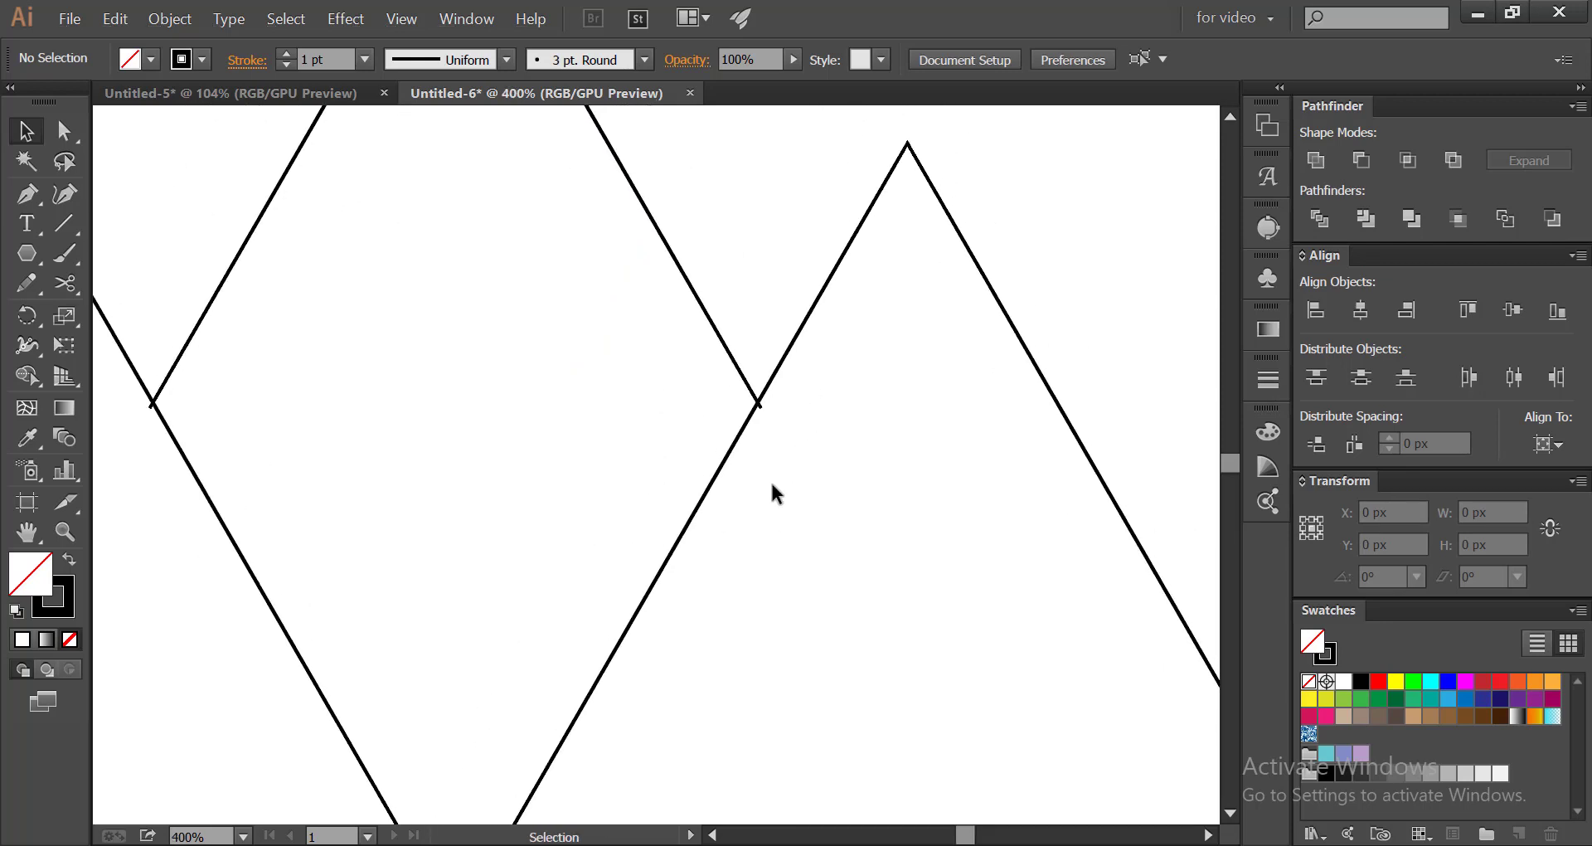
key("space")
left_click_drag(769, 431, 797, 575)
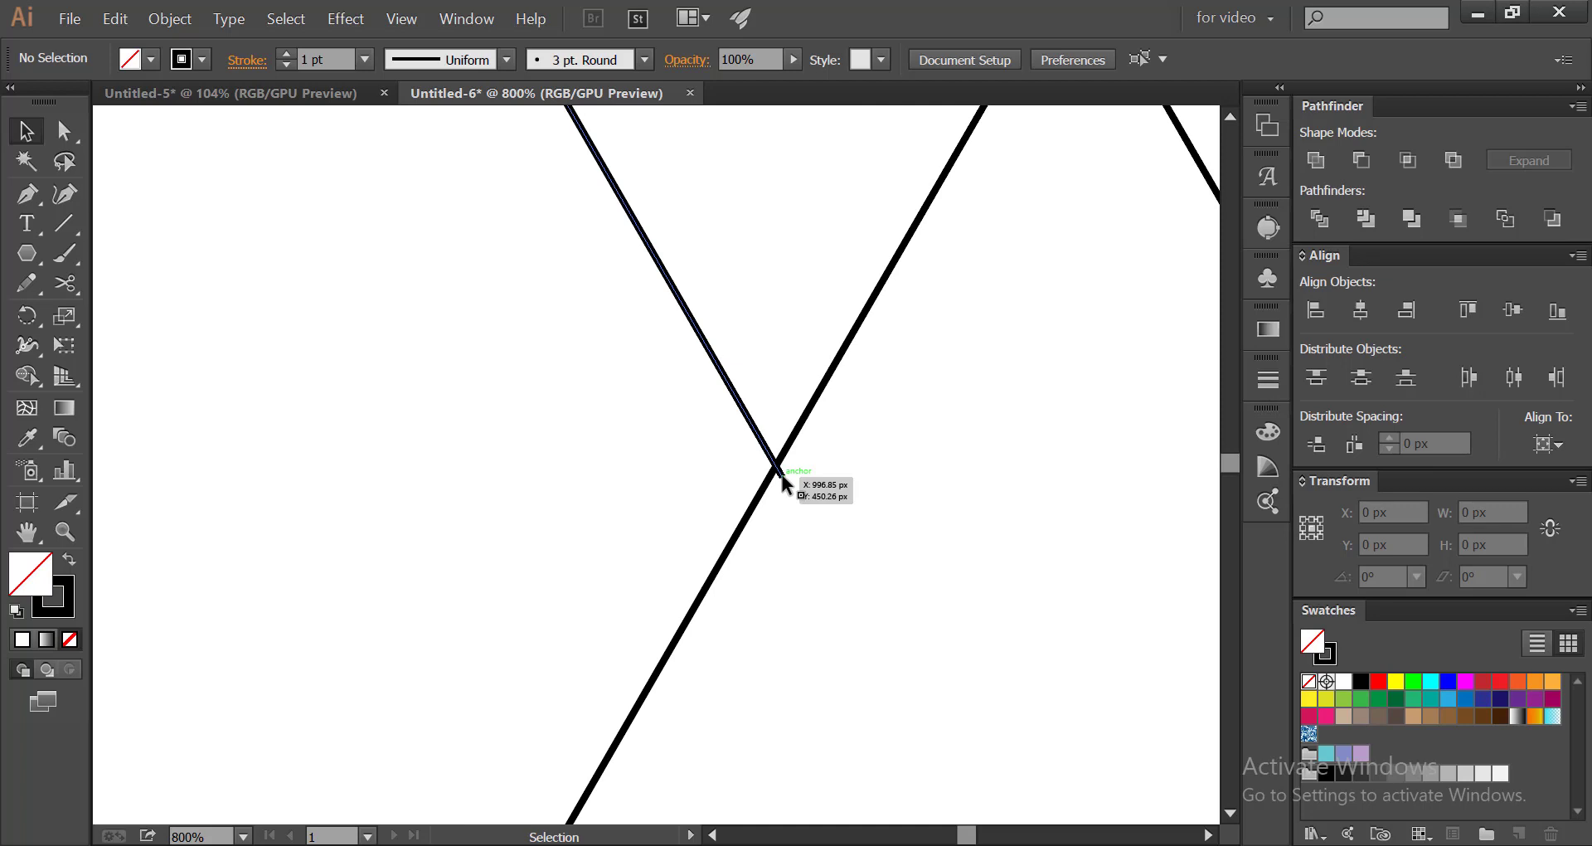
left_click_drag(782, 474, 775, 467)
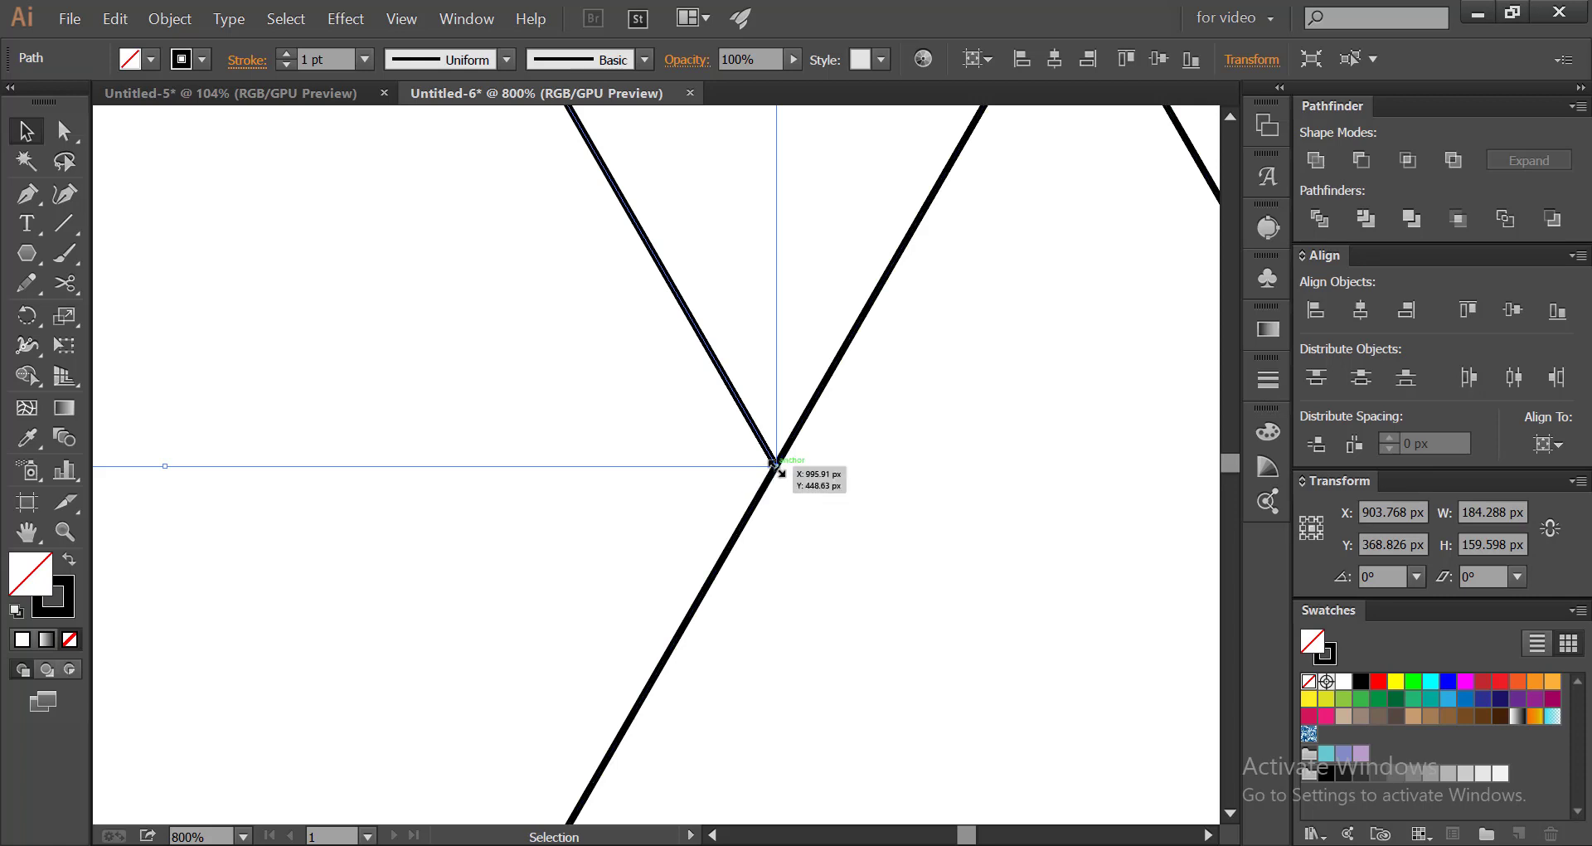
key("ctrl")
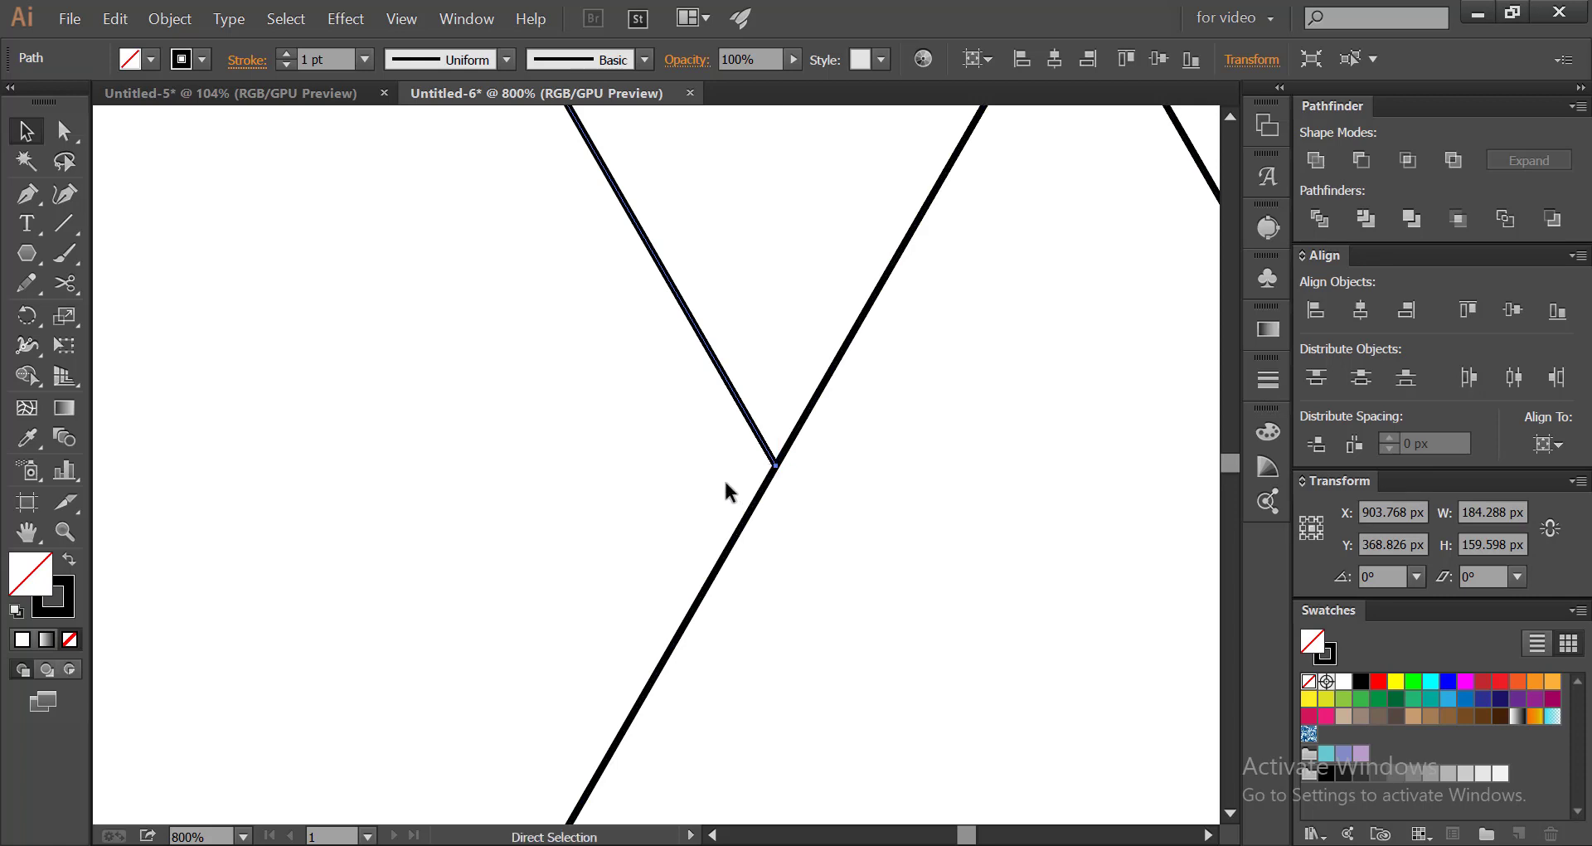
key("ctrl+minus")
key("ctrl+minus")
key("ctrl+minus")
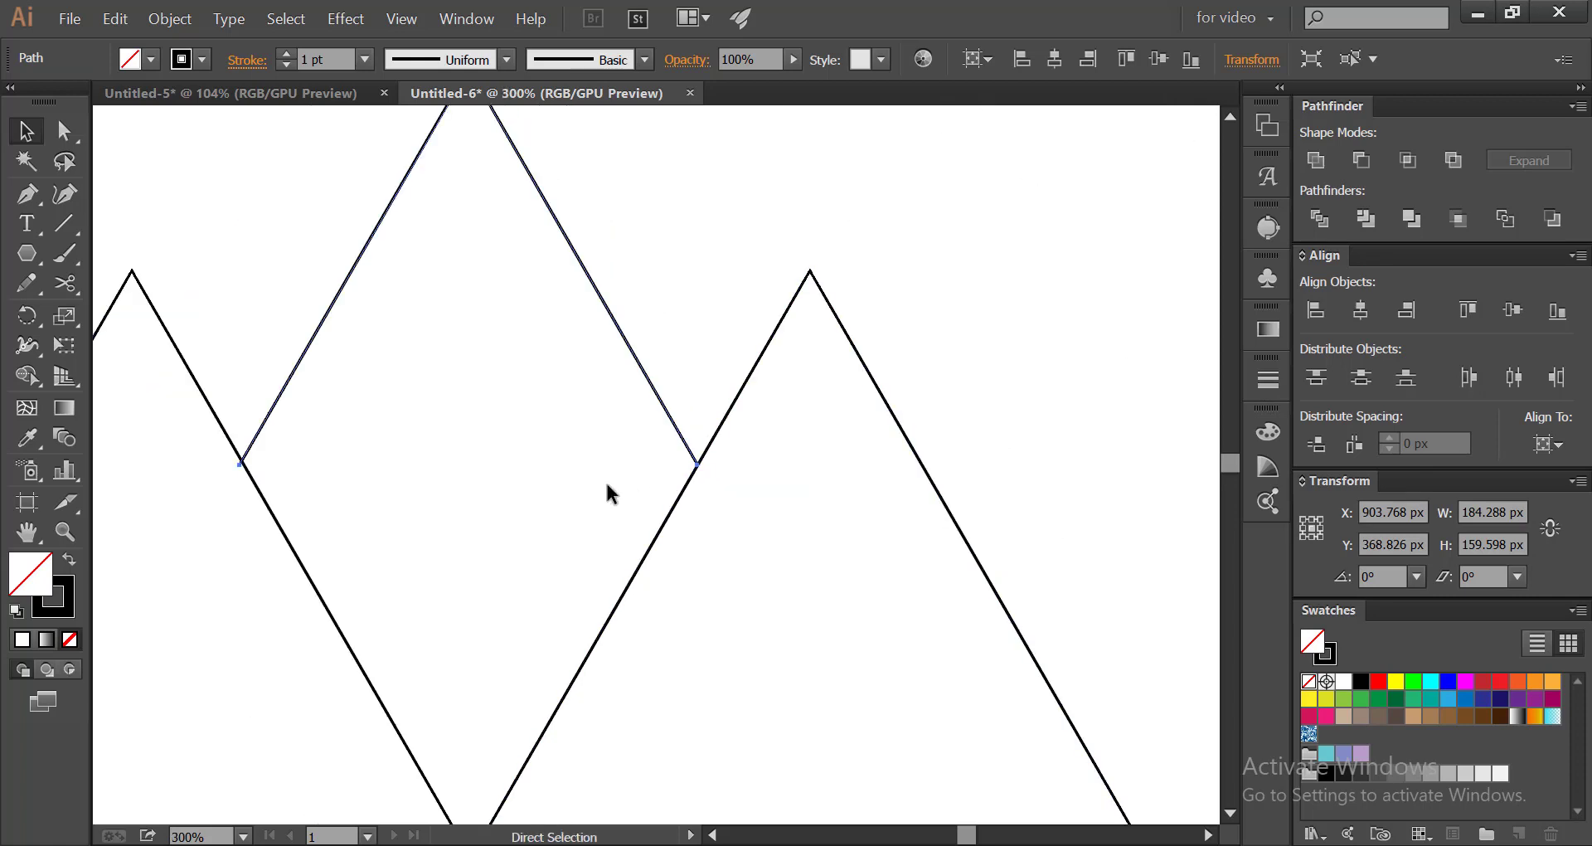
- Nudge the middle peak so its left foot sits on the left peak's inner slope
left_click(198, 502)
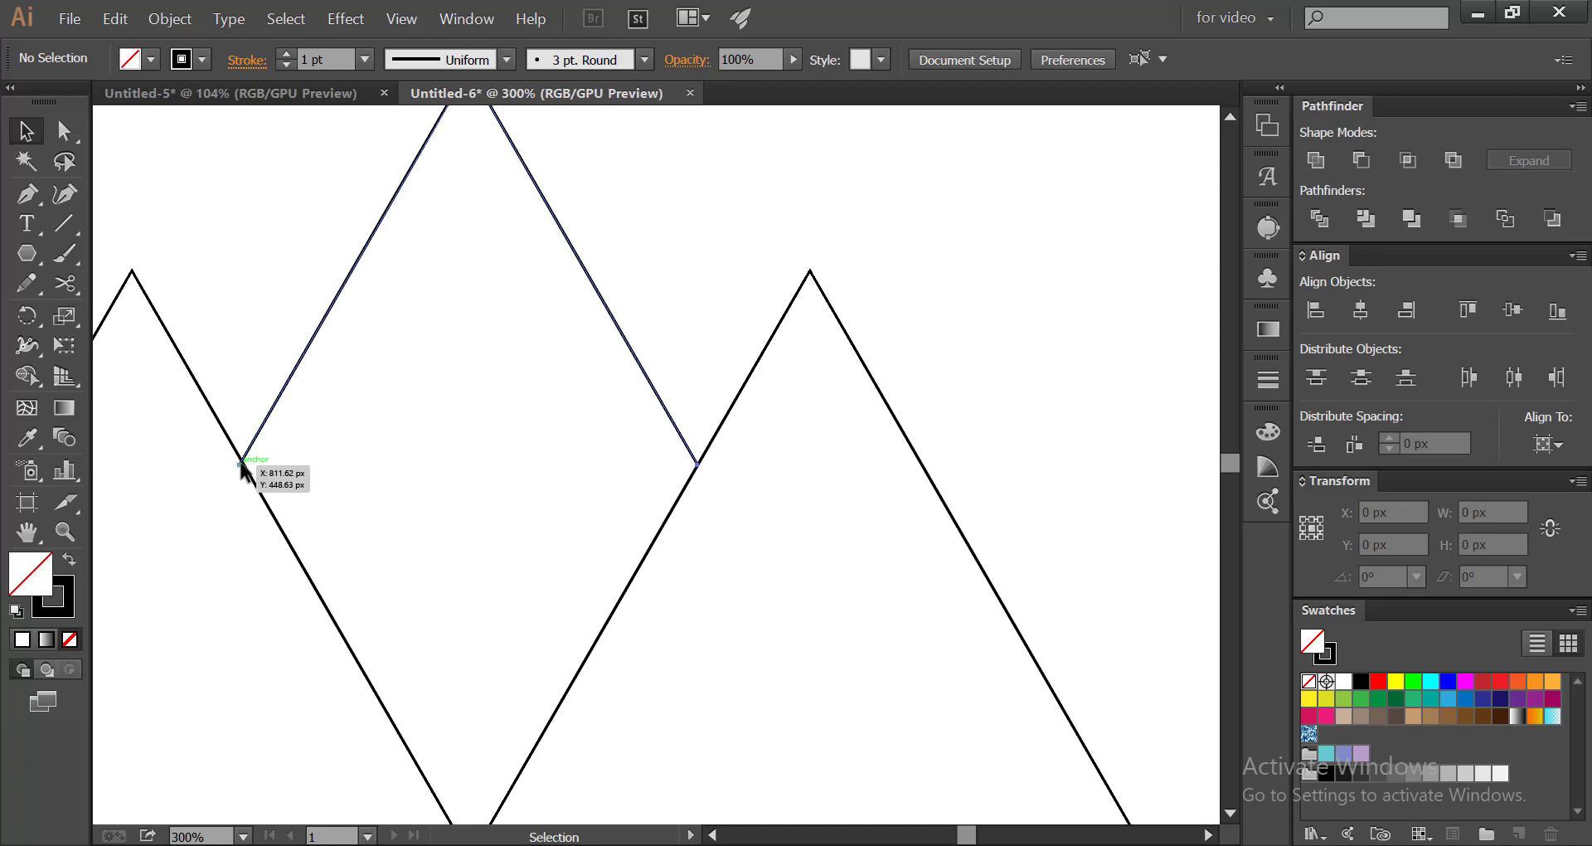
left_click_drag(240, 462, 242, 463)
left_click(206, 471)
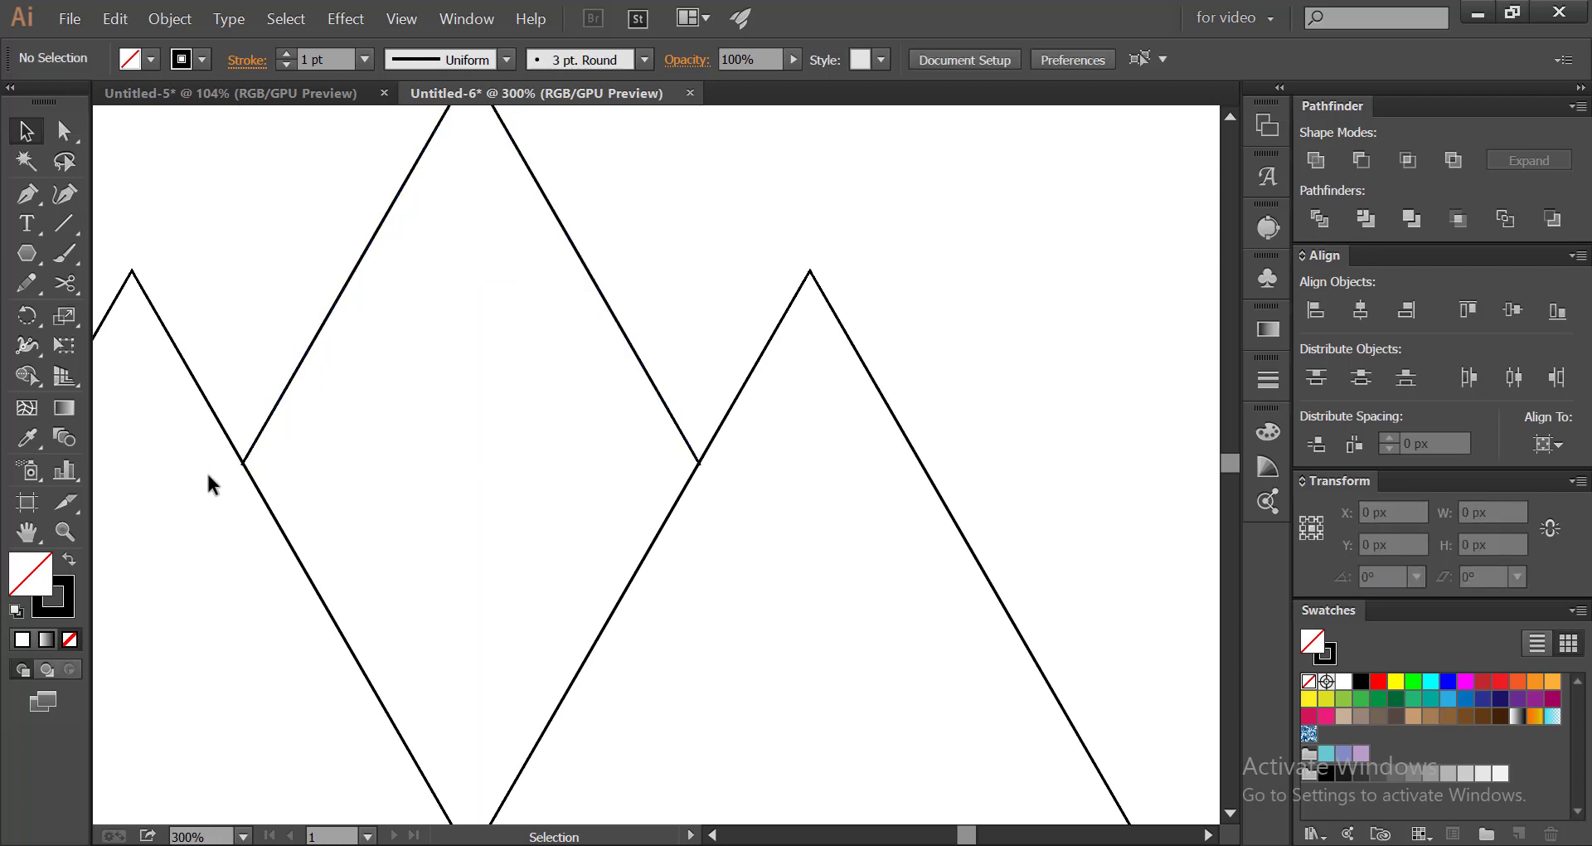
key("ctrl+minus")
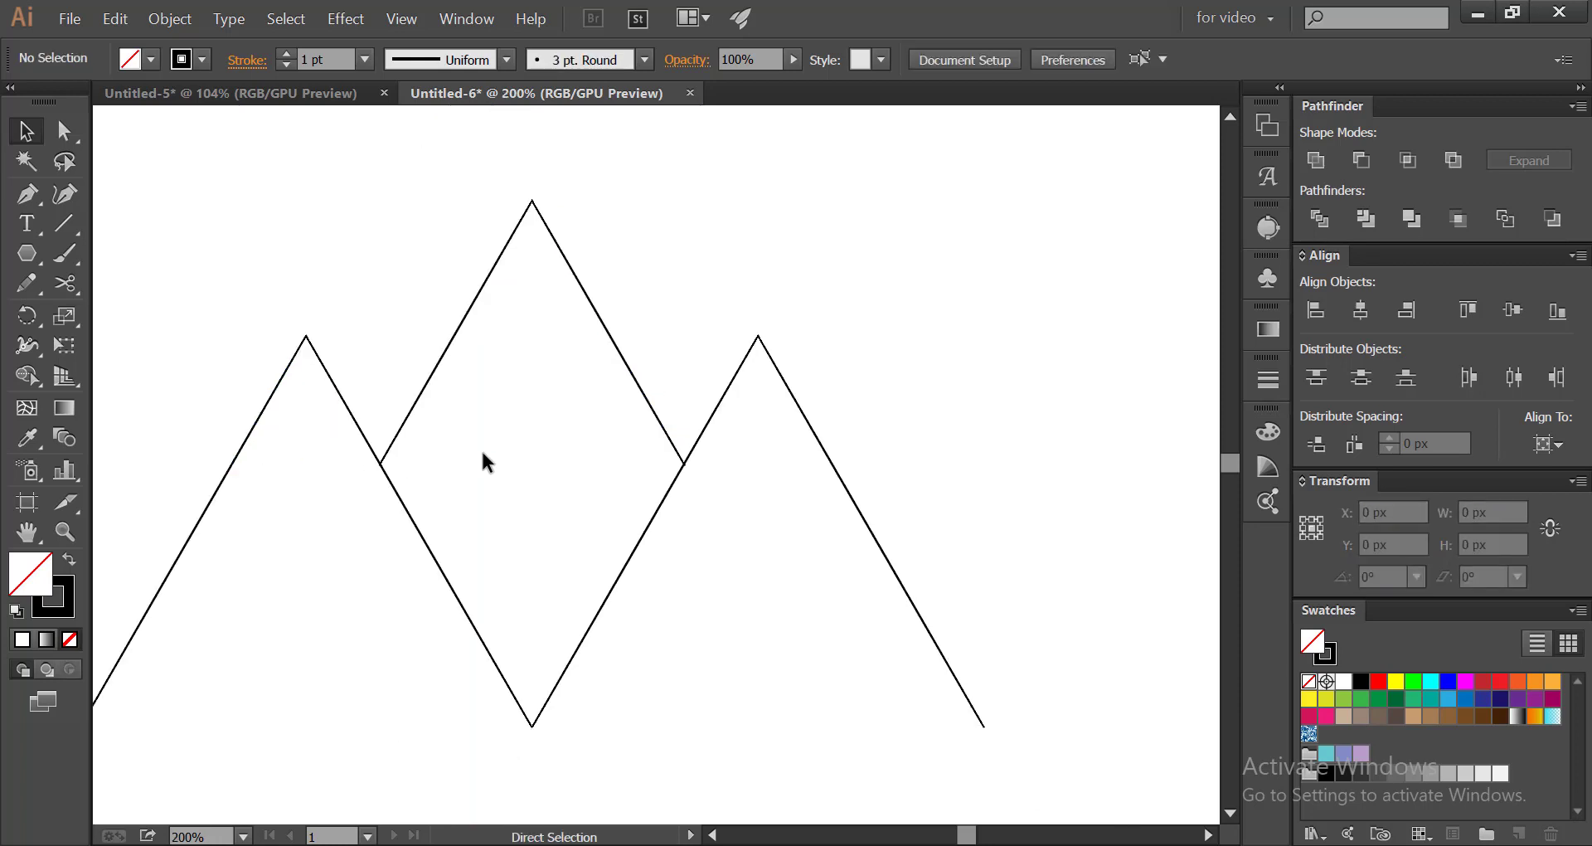
key("ctrl+minus")
key("ctrl+minus")
key("ctrl+minus")
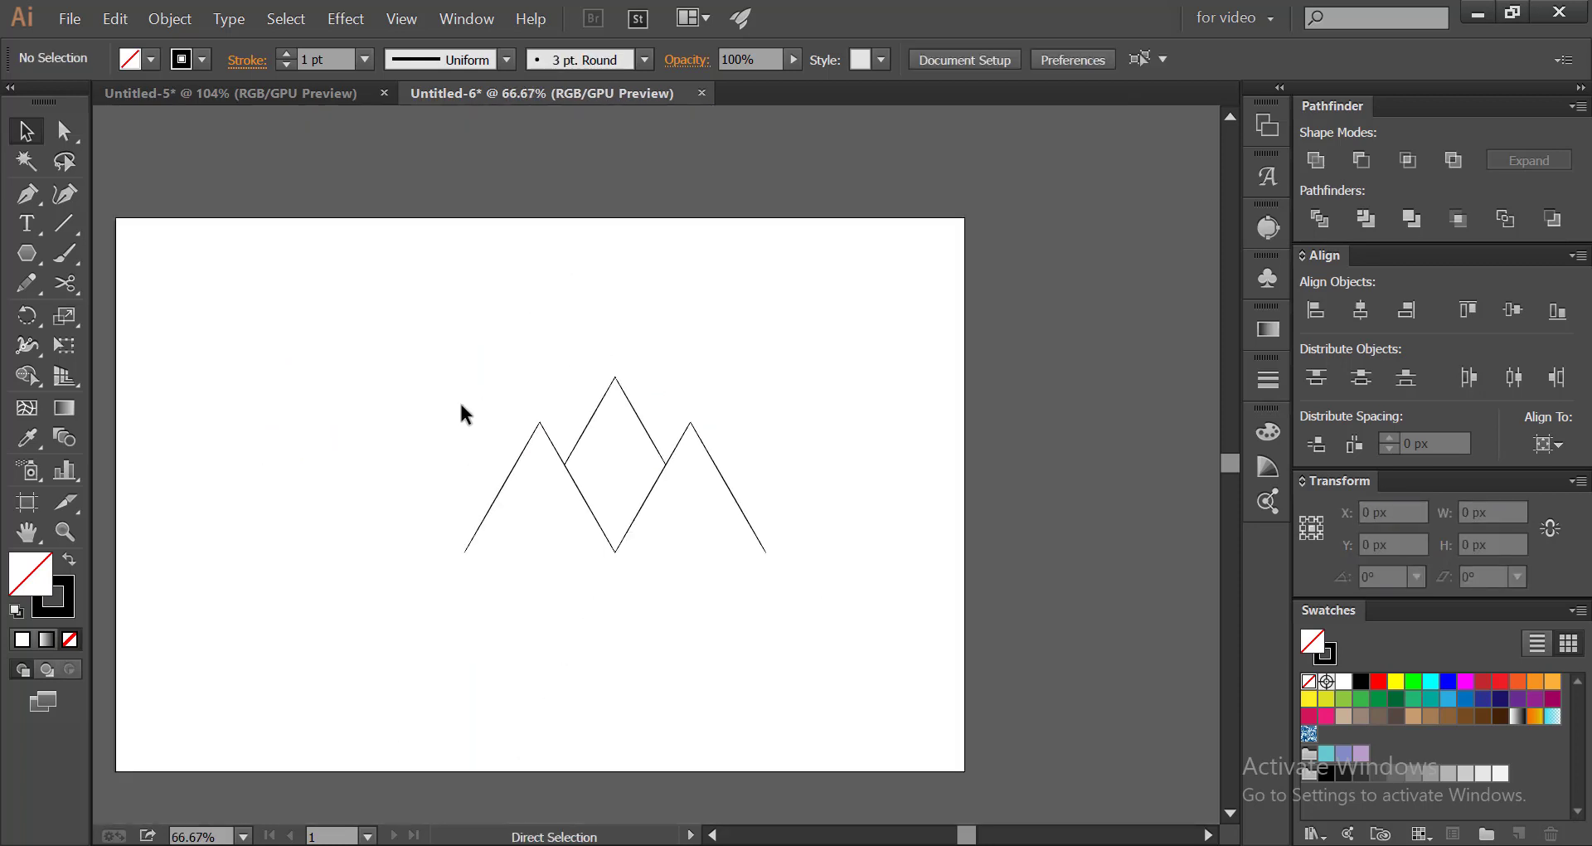
- Move all three peaks together leftward, closer to the centre of the artboard
key("ctrl+0")
left_click_drag(536, 257, 944, 552)
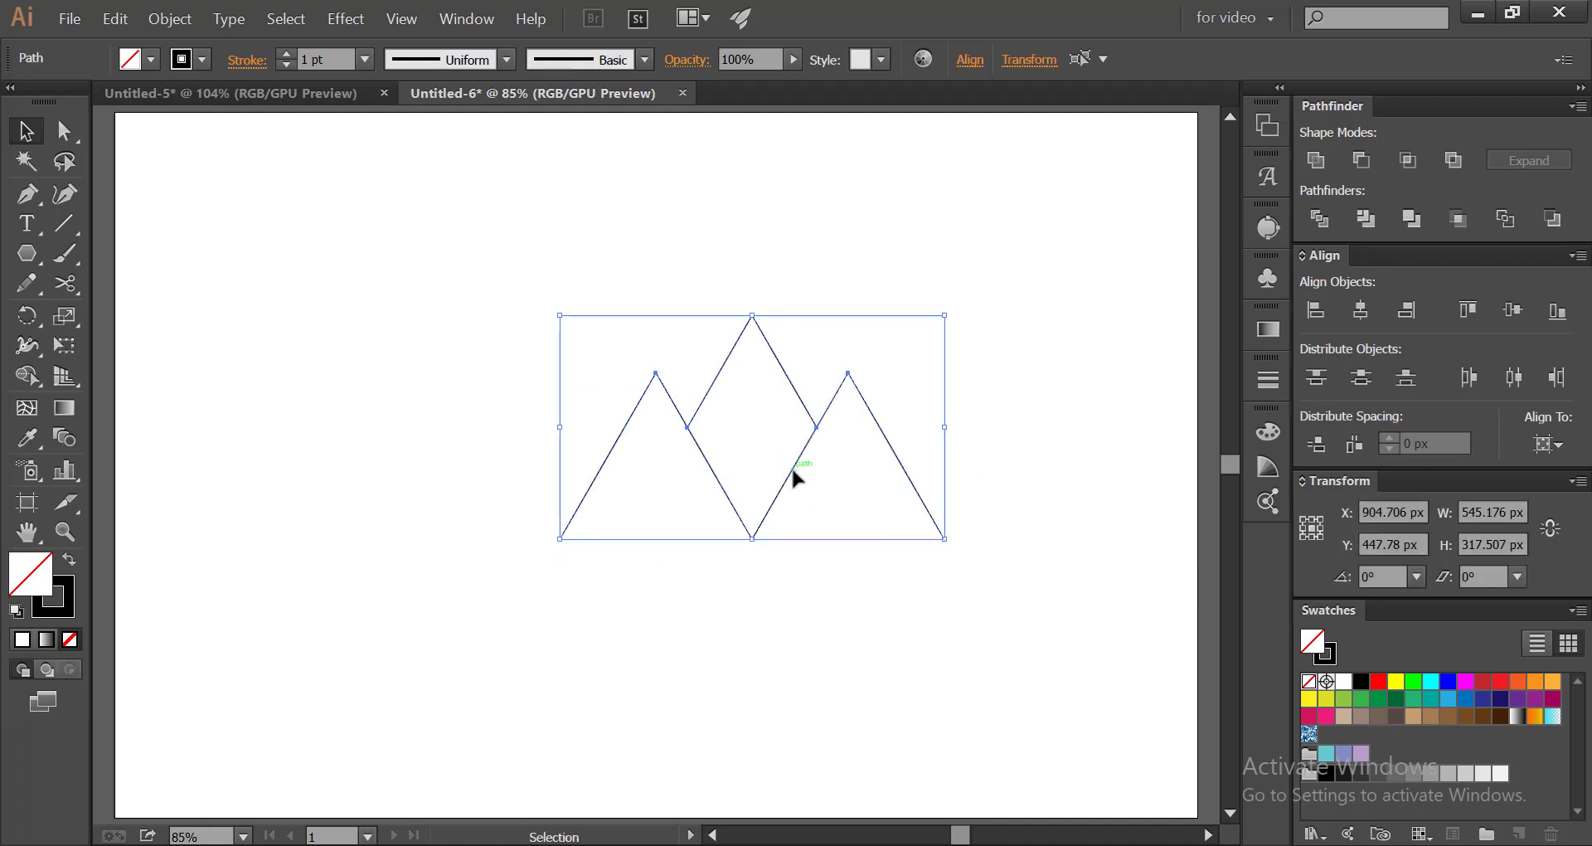
left_click_drag(789, 466, 670, 476)
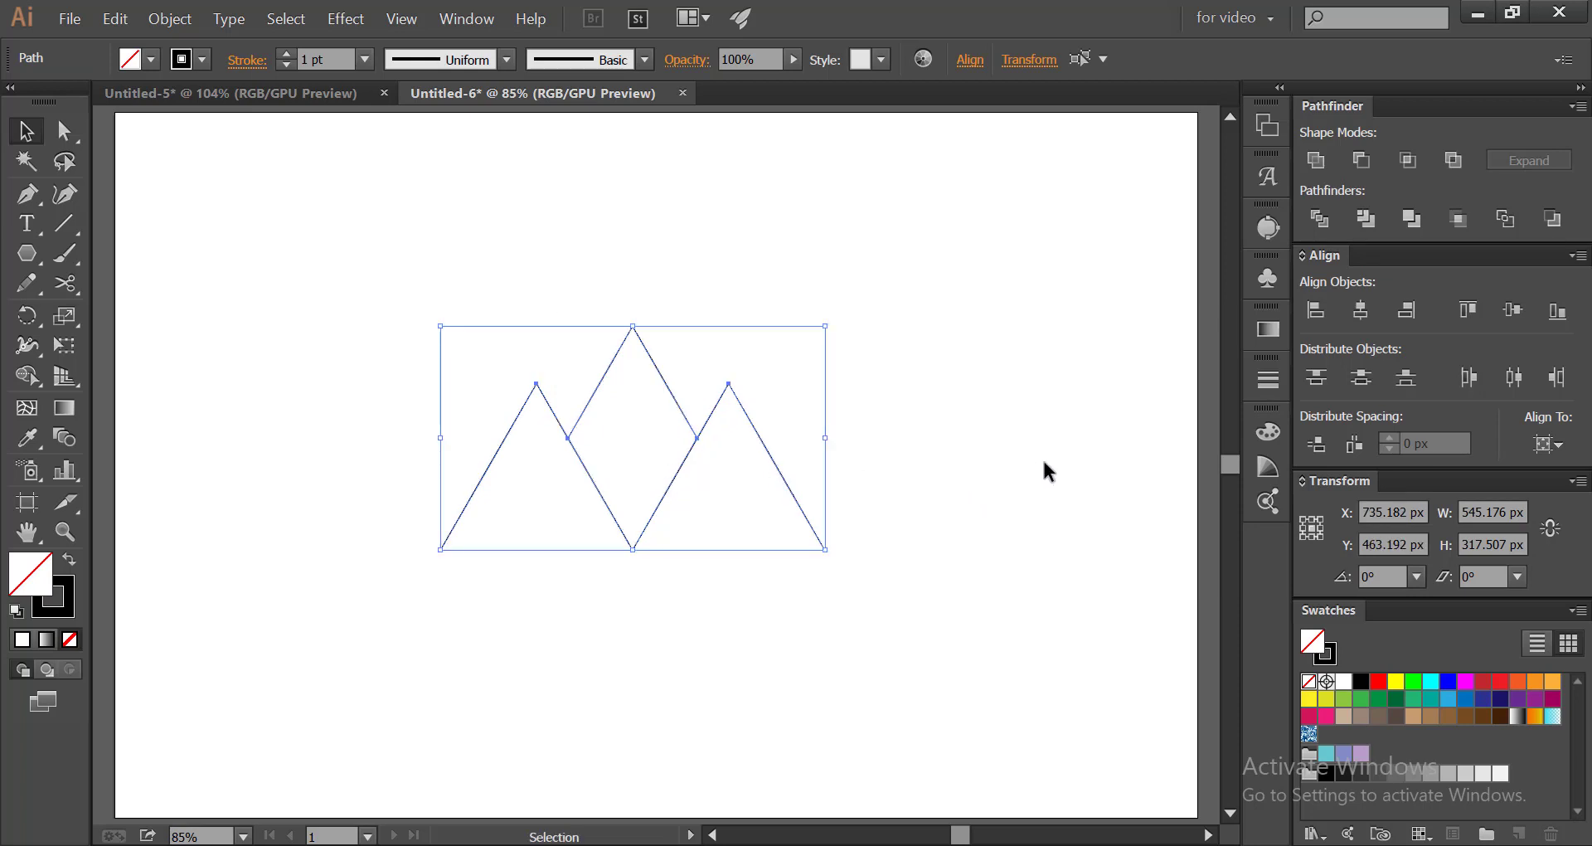
- Set the stroke weight of the three peaks to 30 pt and deselect them
left_click(1265, 383)
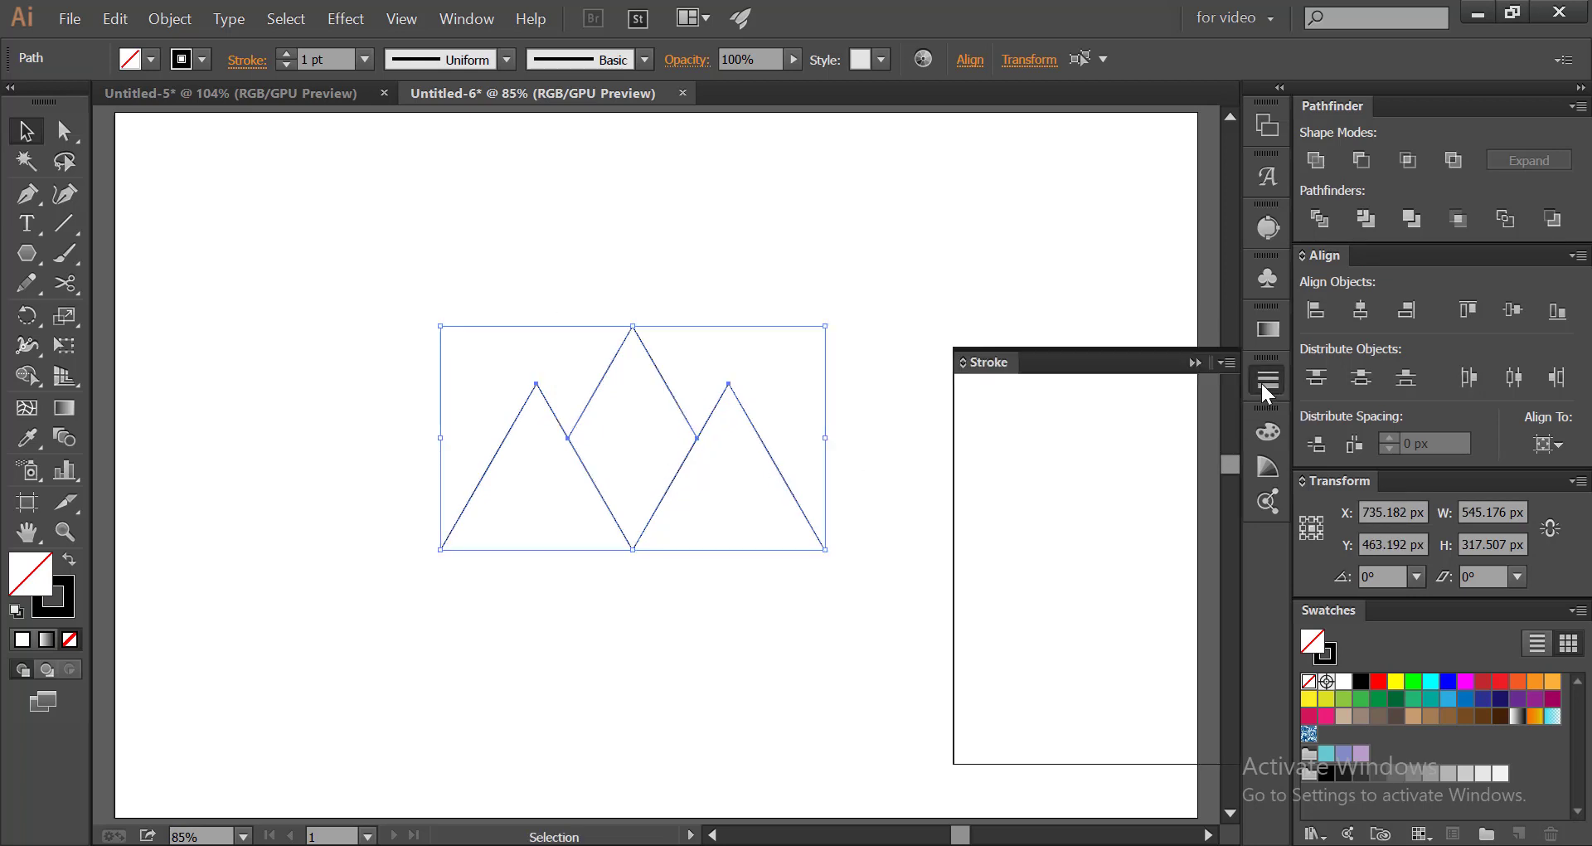
left_click_drag(1048, 388, 1049, 388)
left_click(1046, 399)
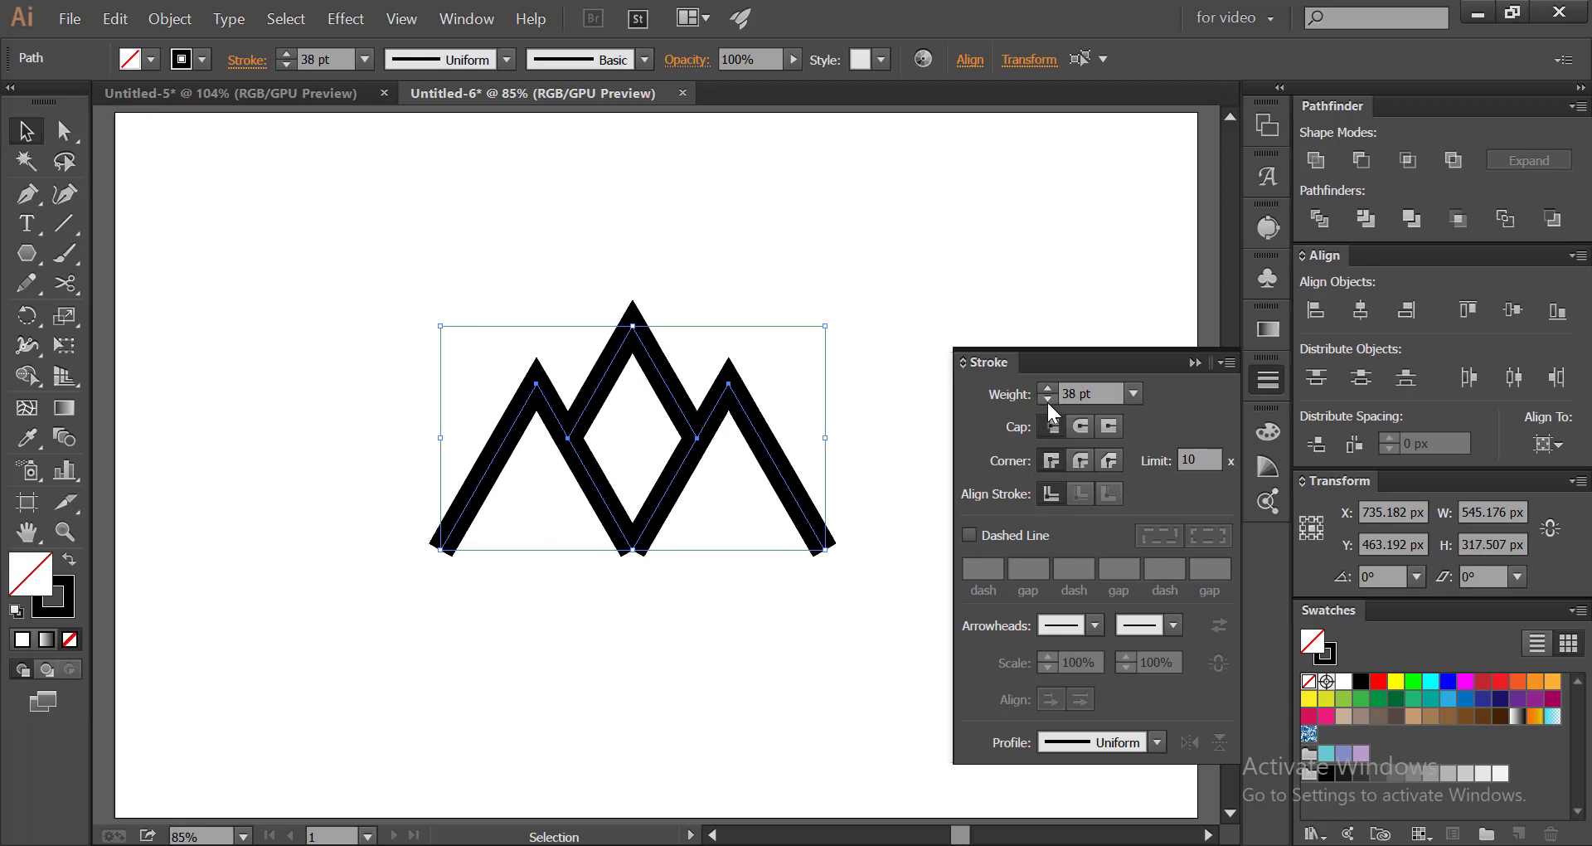
left_click(1043, 396)
left_click(1044, 396)
left_click(1043, 396)
left_click(1044, 395)
left_click(1046, 397)
left_click(1046, 397)
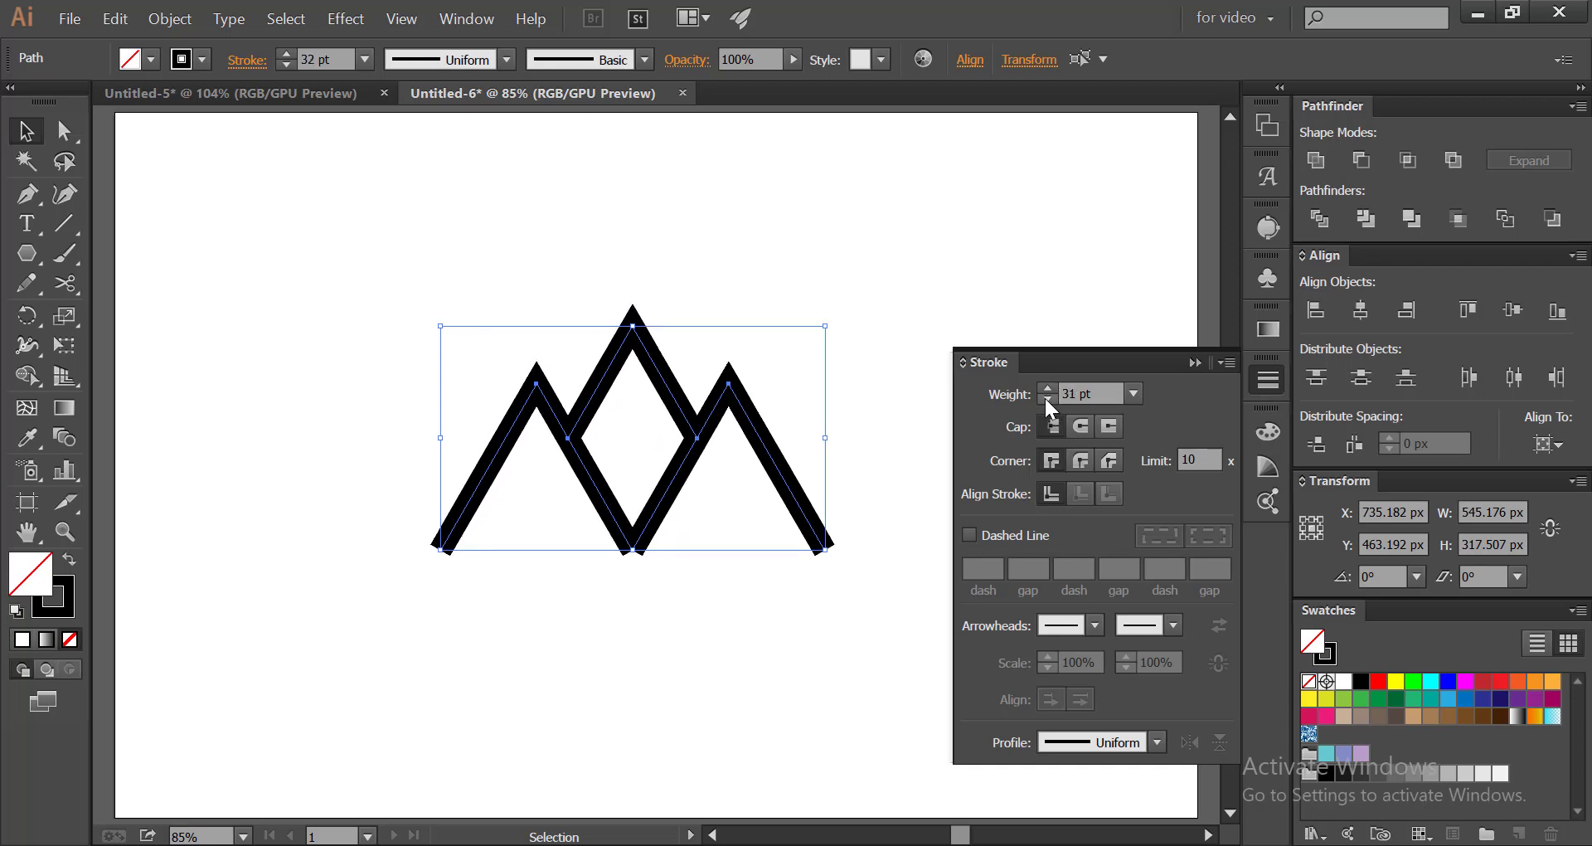
left_click(1045, 397)
left_click(1046, 397)
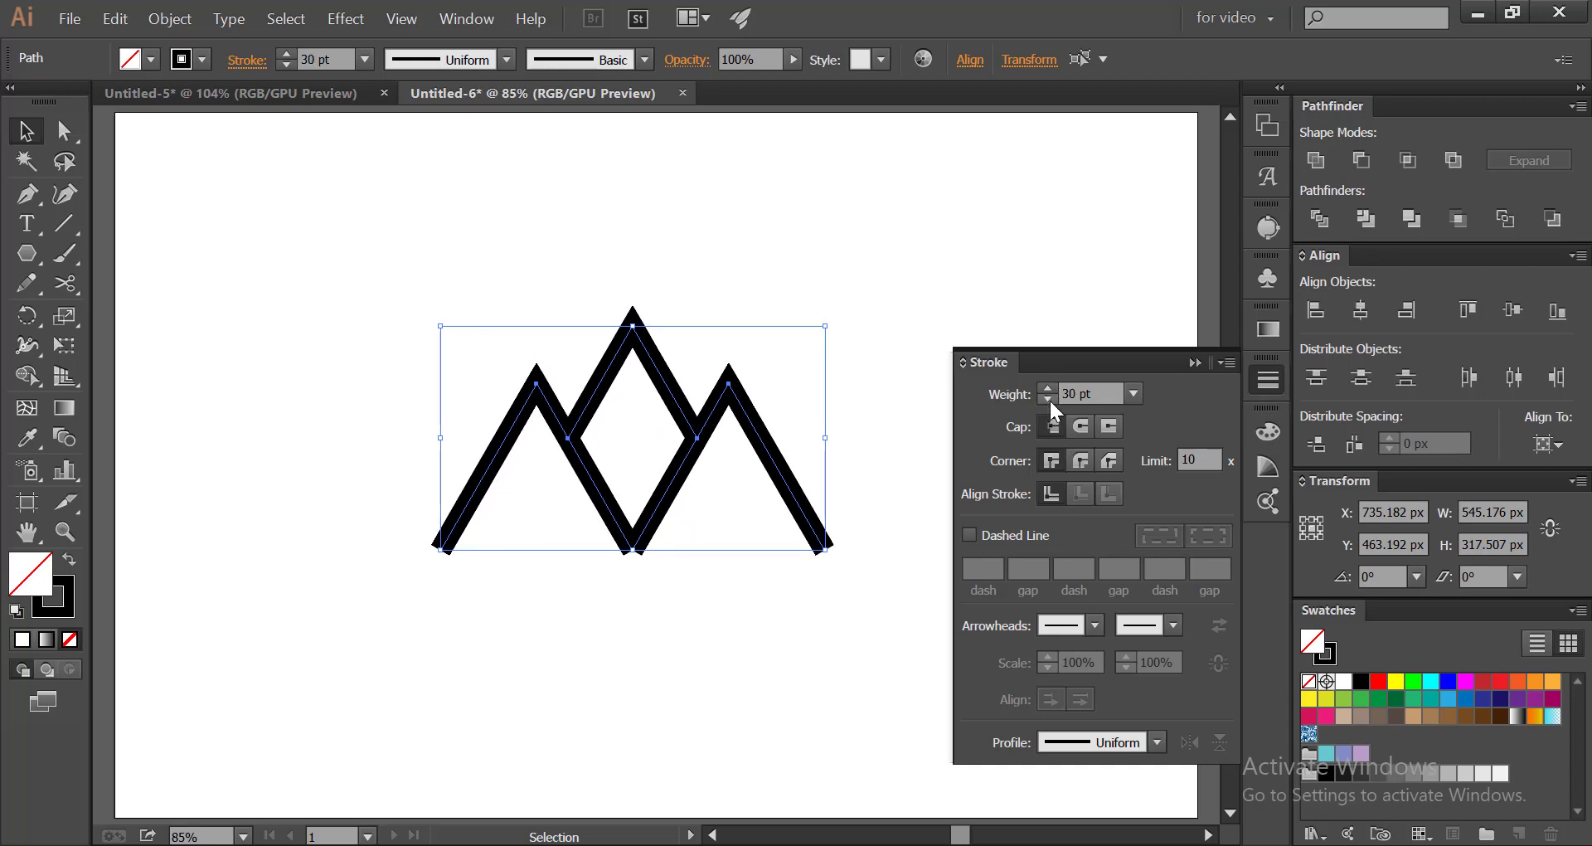
left_click(1265, 380)
left_click(674, 624)
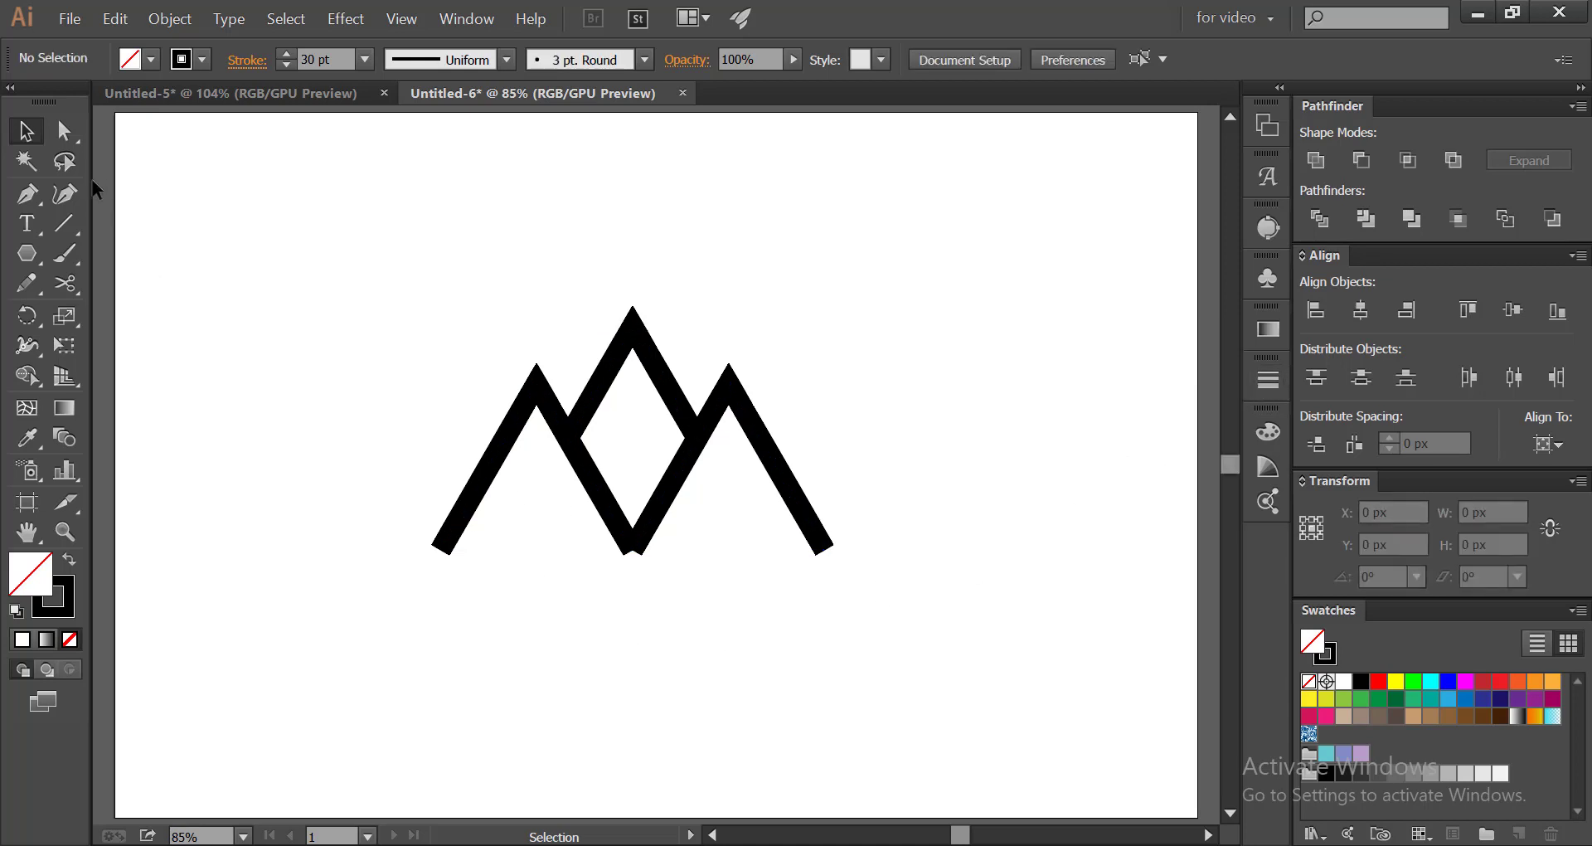
- Join the coinciding lower end points of the left and right peaks into one sharp corner, then deselect the path
left_click_drag(75, 132, 170, 127)
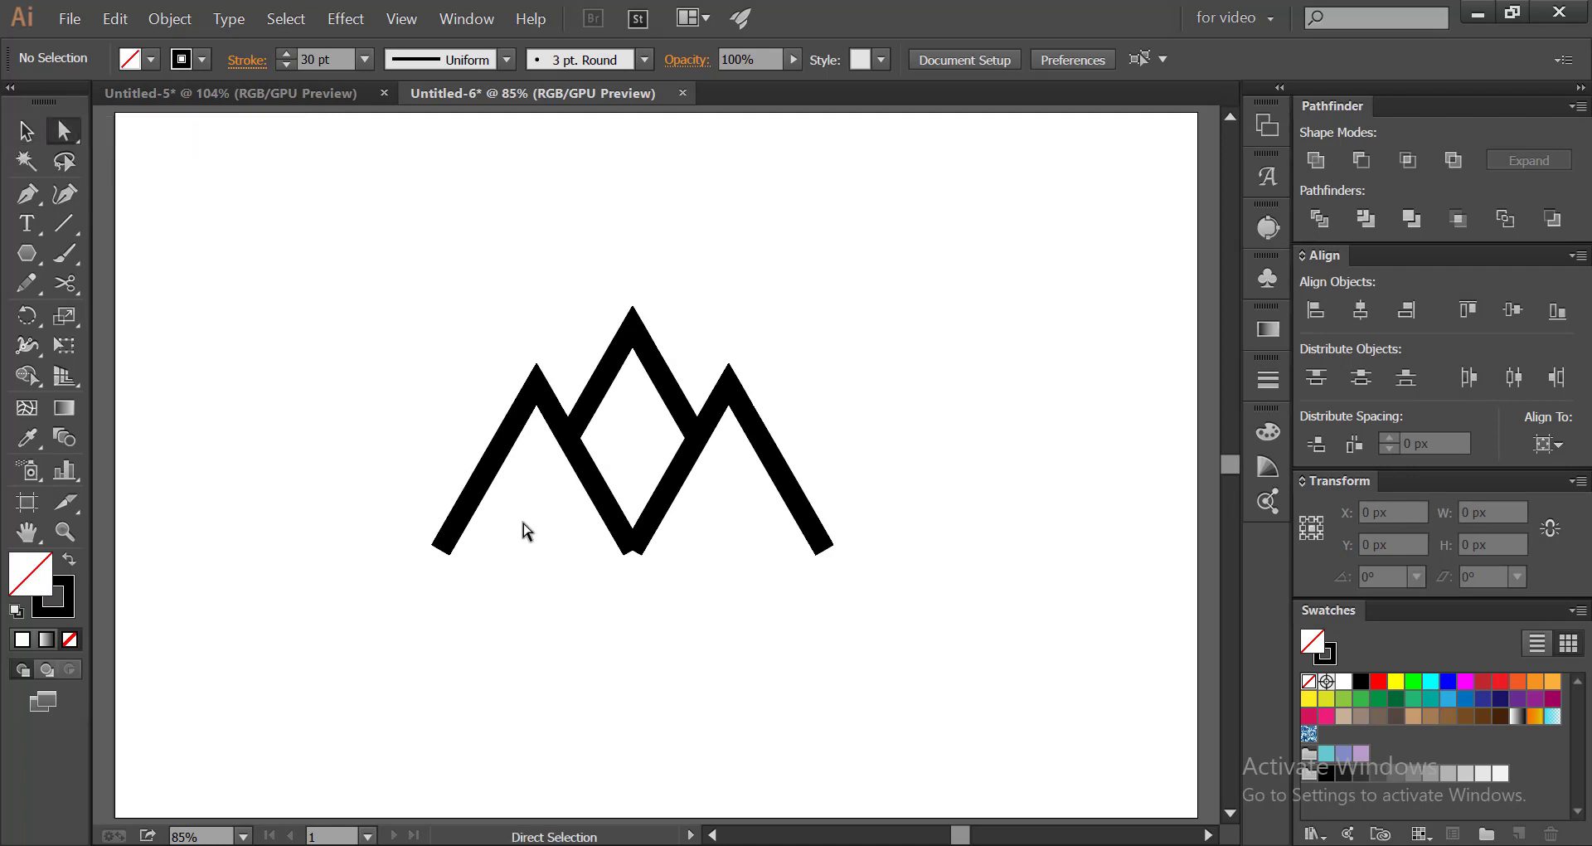
left_click_drag(568, 535, 696, 588)
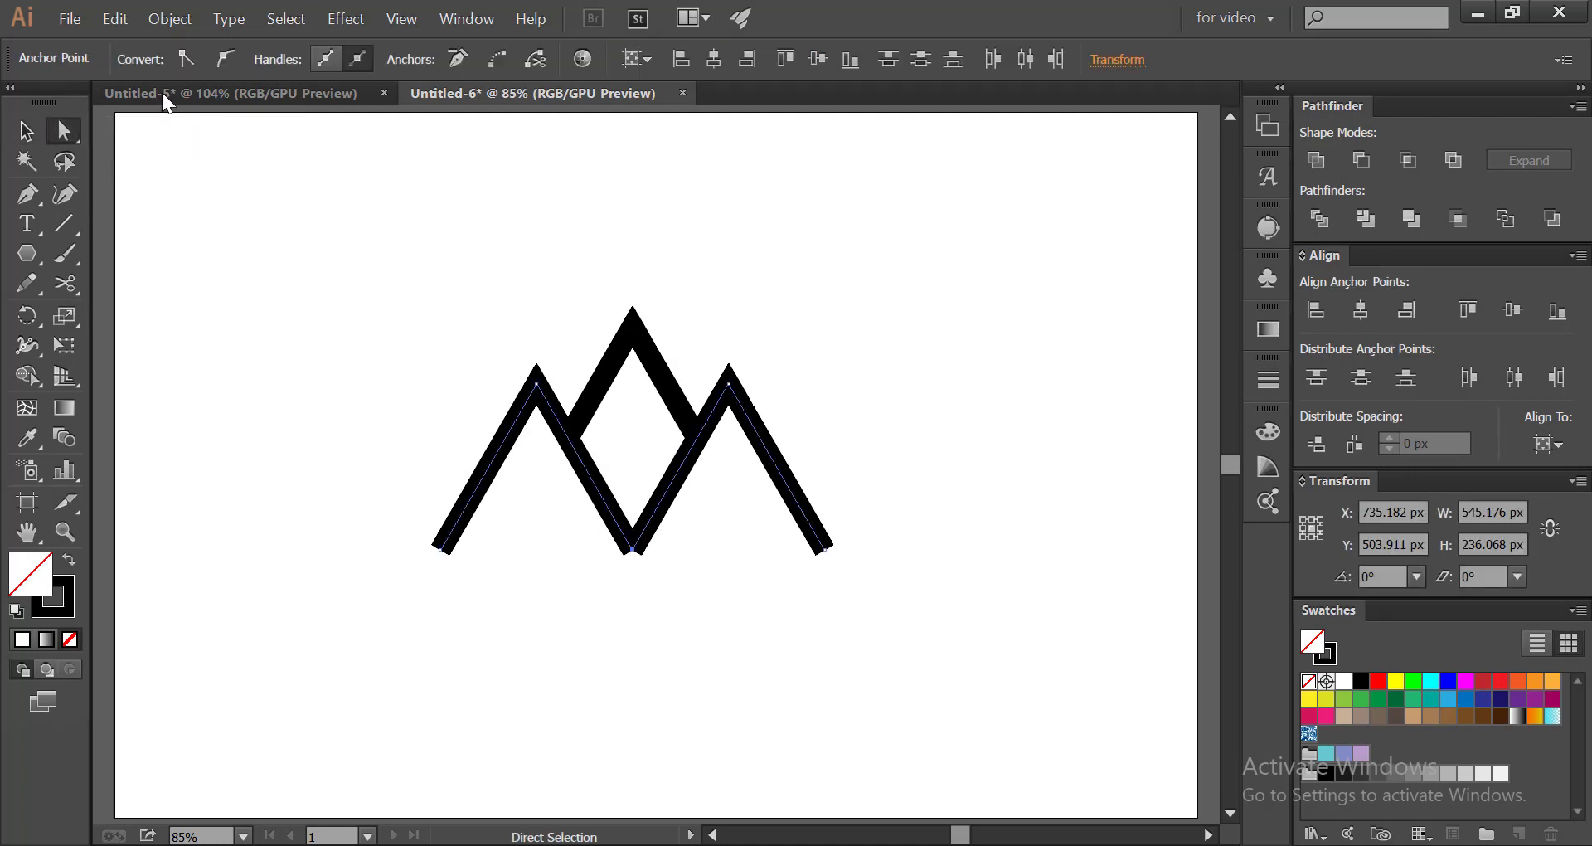
left_click(151, 18)
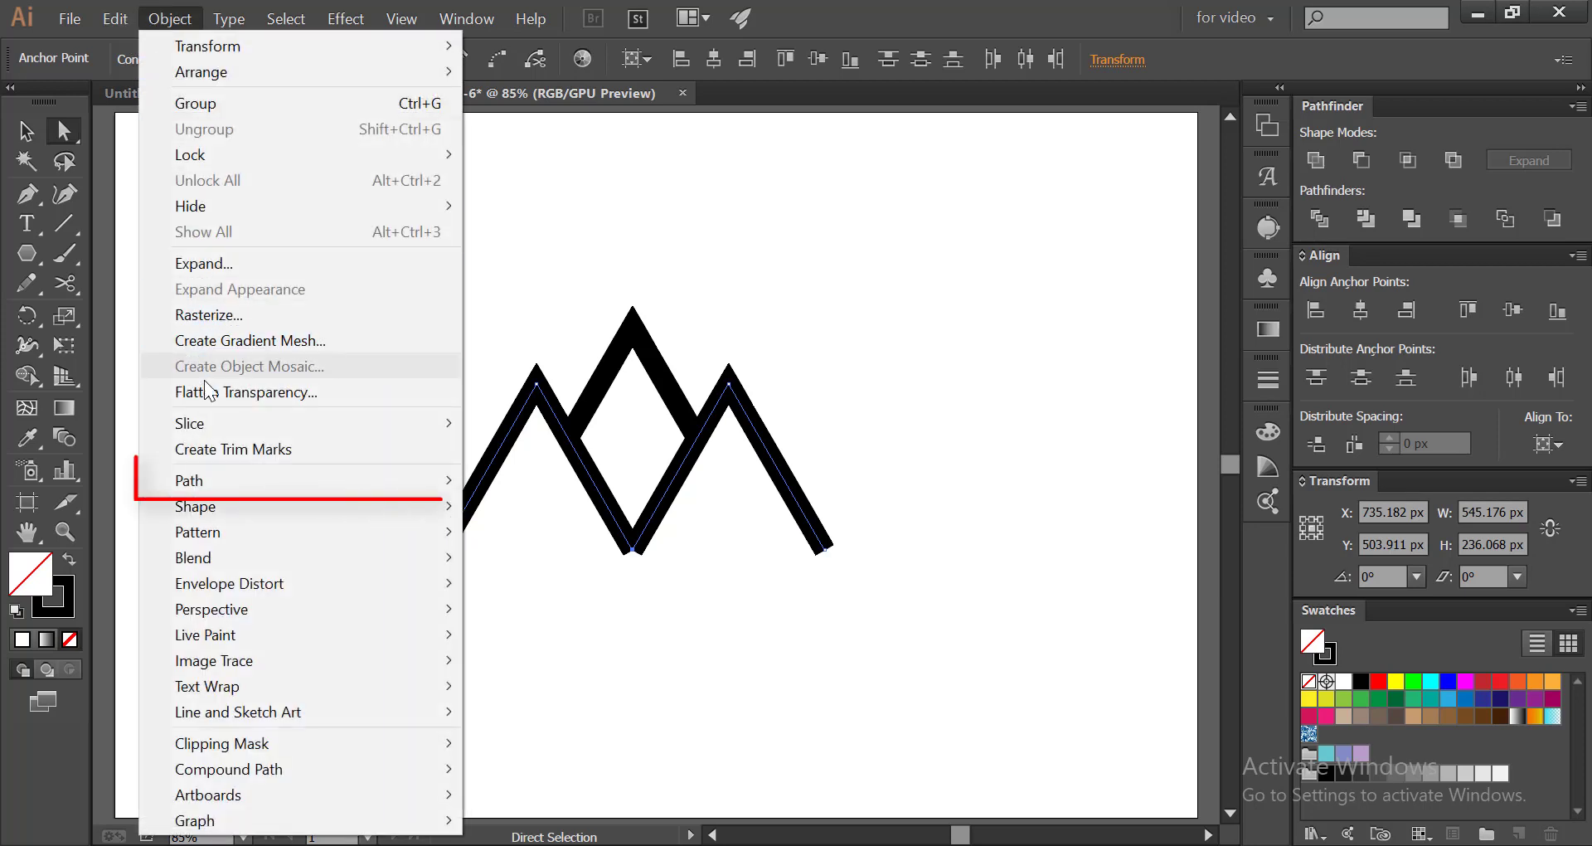
mouse_move(262, 480)
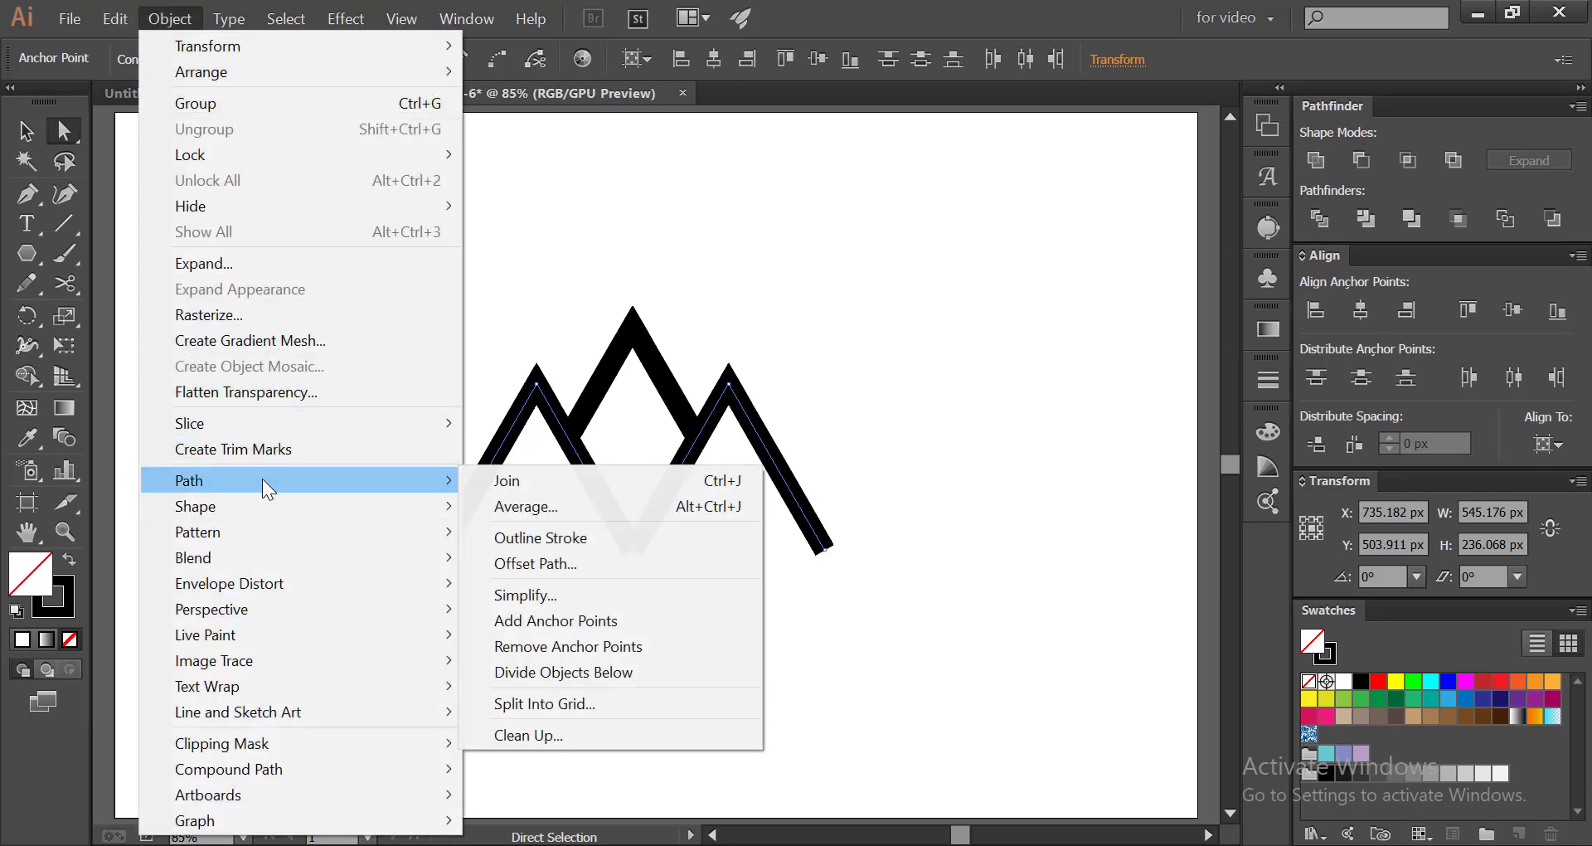
left_click(489, 481)
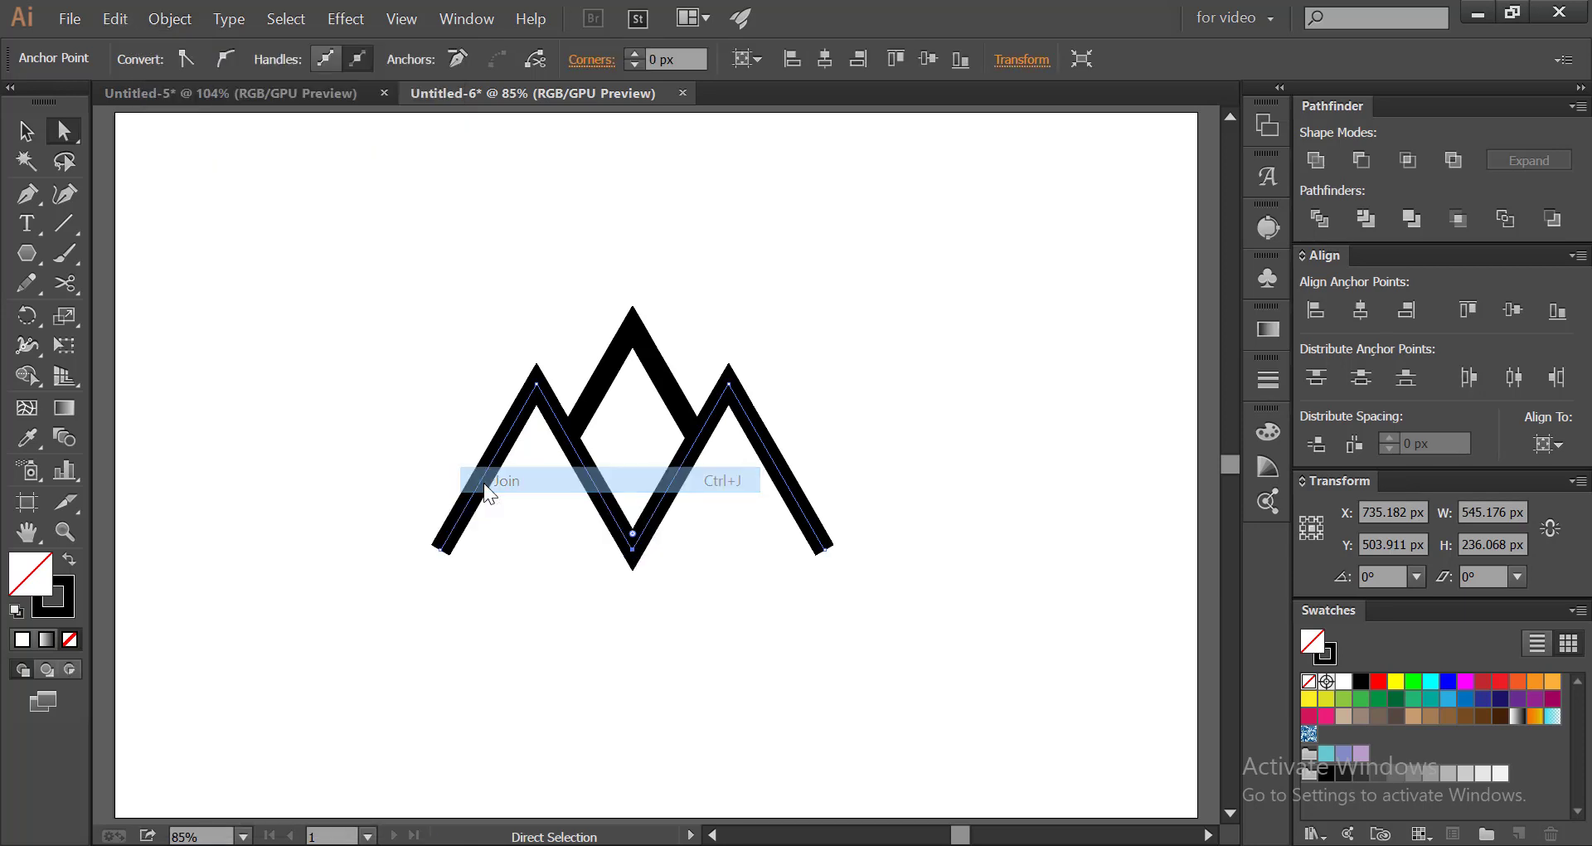
left_click(26, 131)
left_click(288, 393)
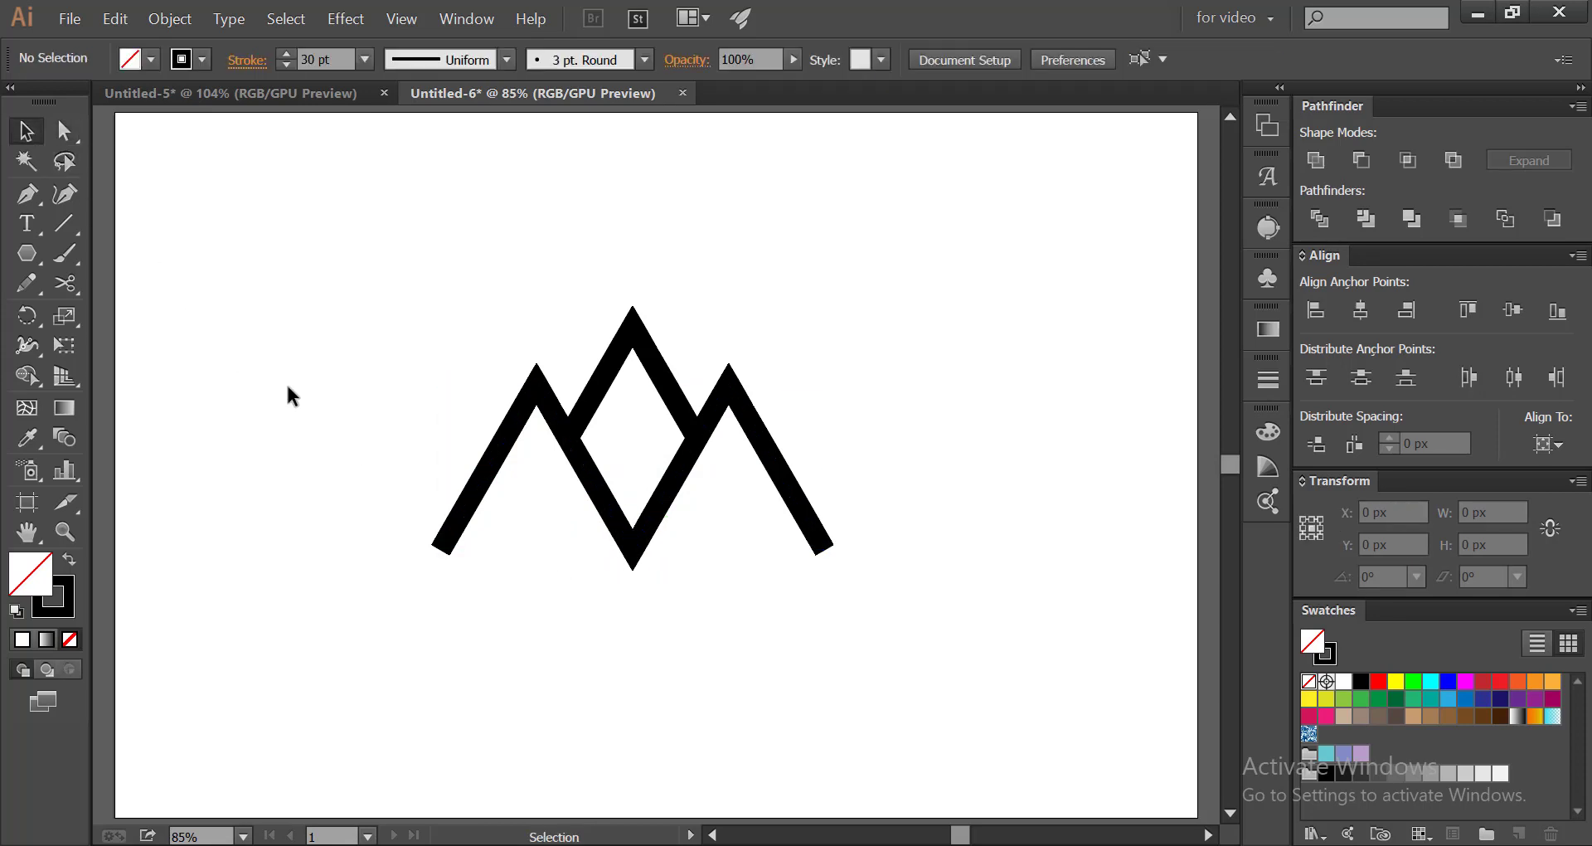
- Draw a circle about 596 px in diameter from the middle of the diamond so it encloses the peaks and meets their outer feet
left_click(28, 254)
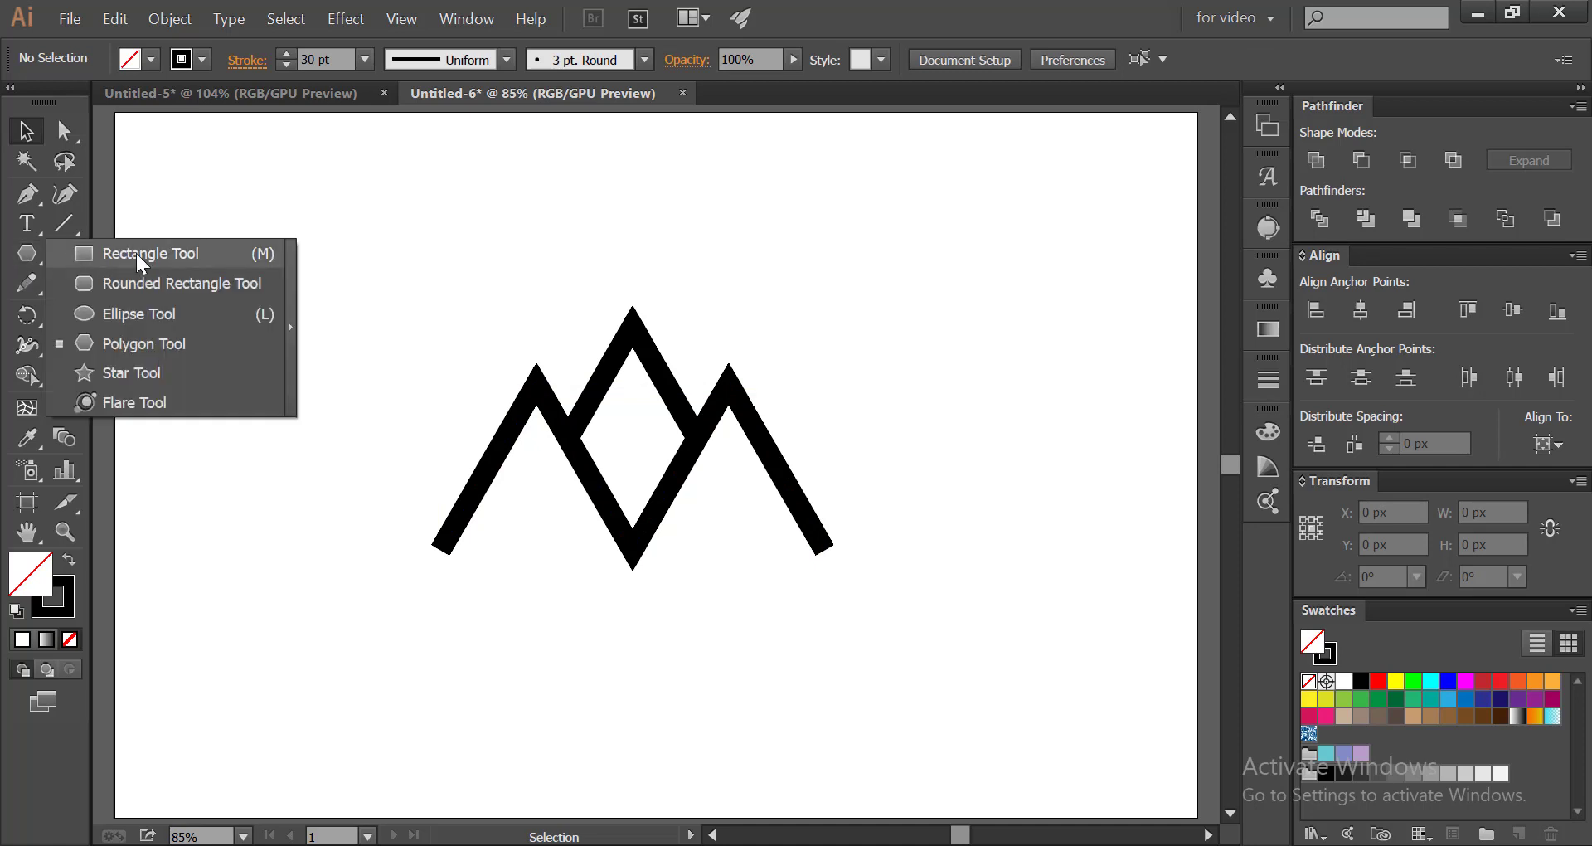
left_click(139, 316)
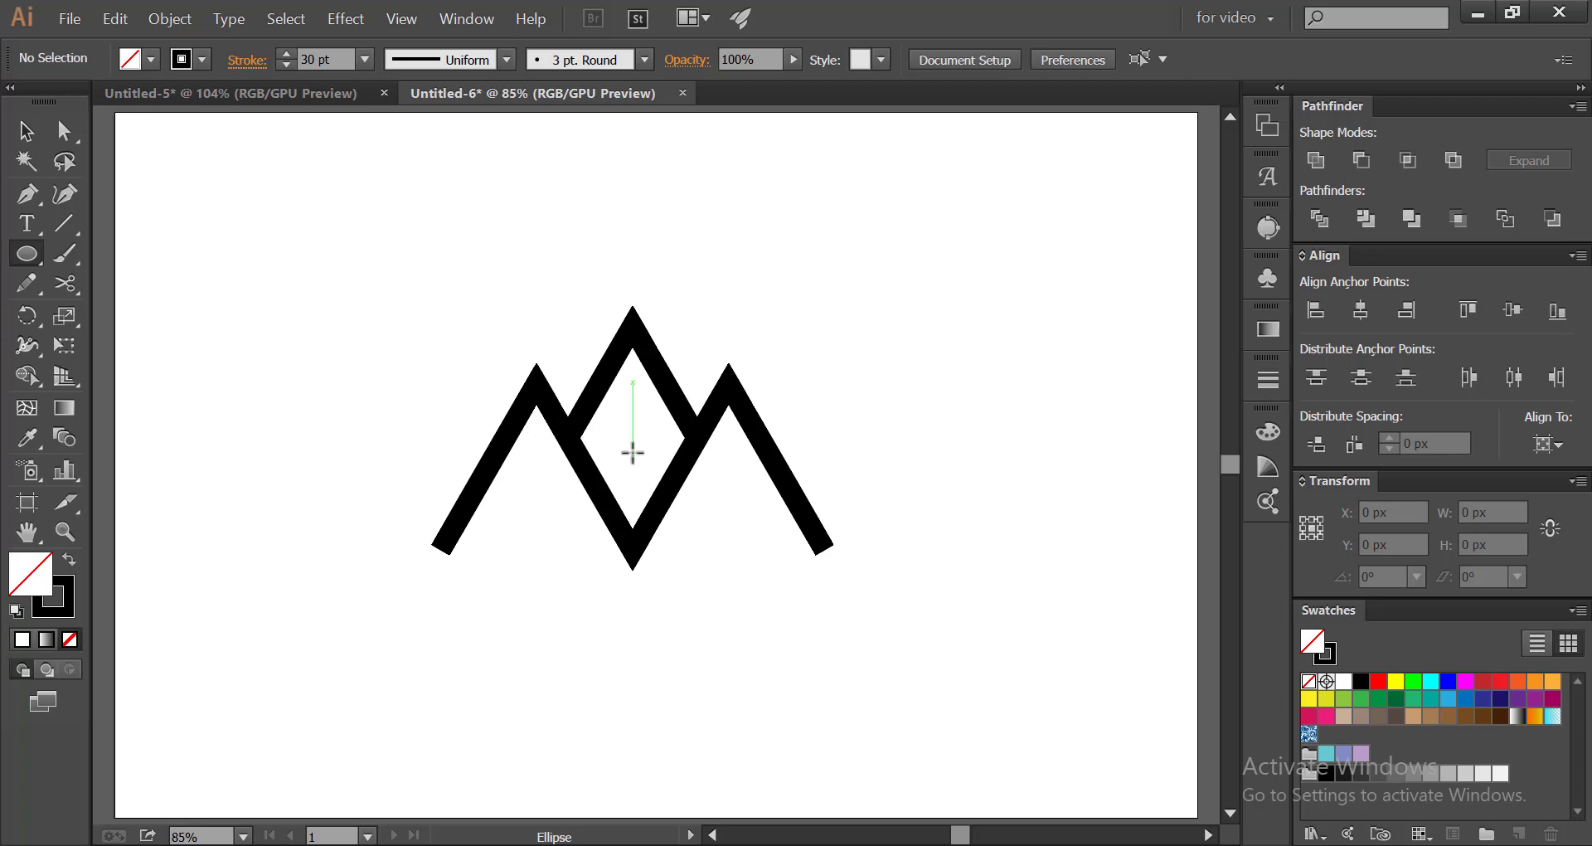
left_click_drag(632, 462, 715, 675)
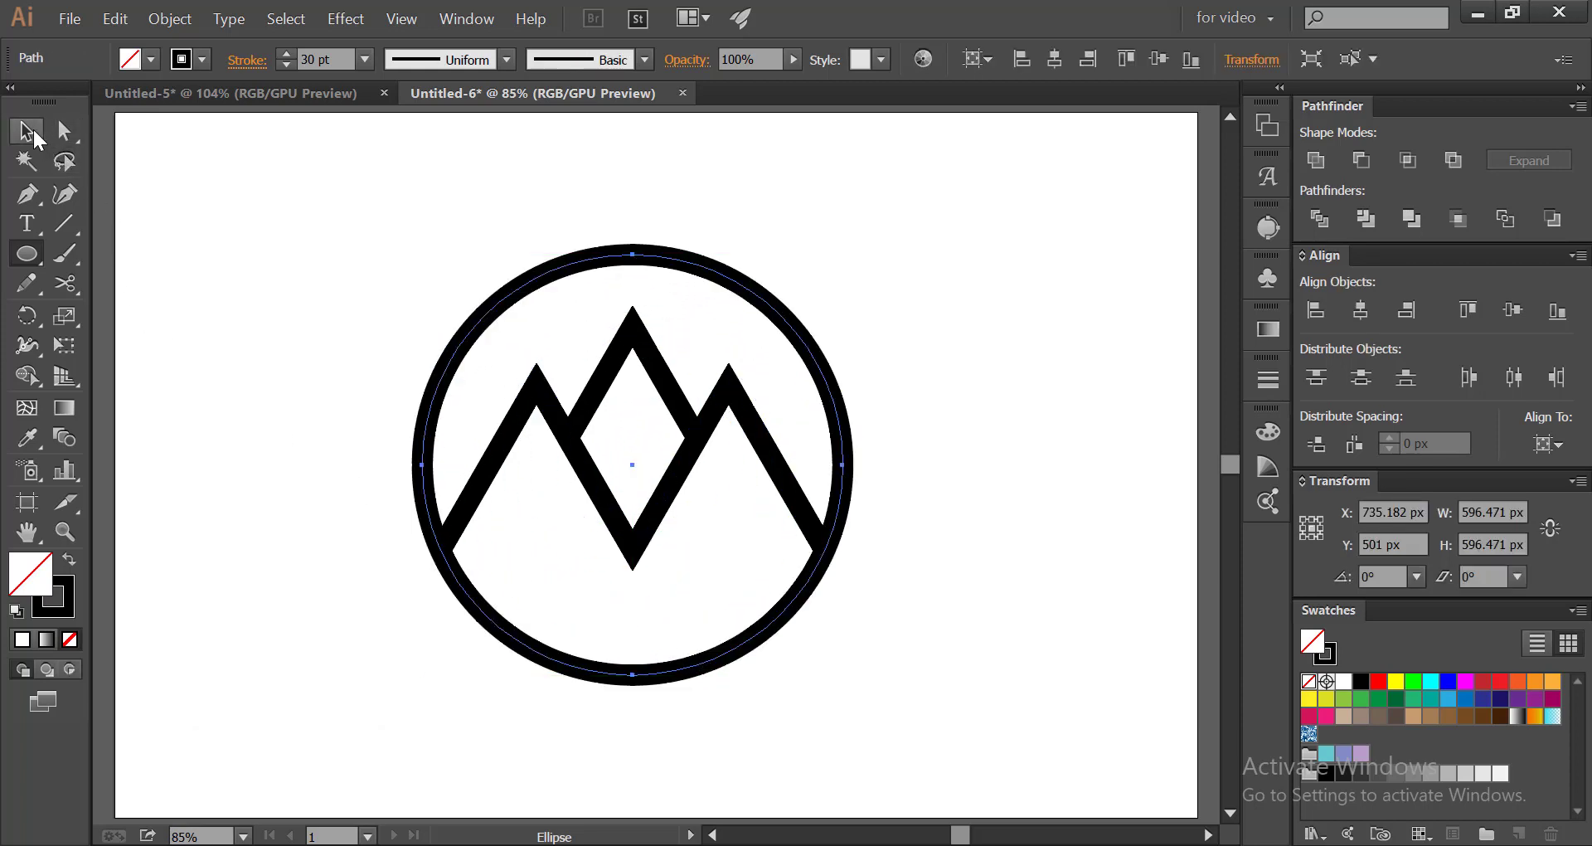
left_click(27, 133)
left_click(355, 358)
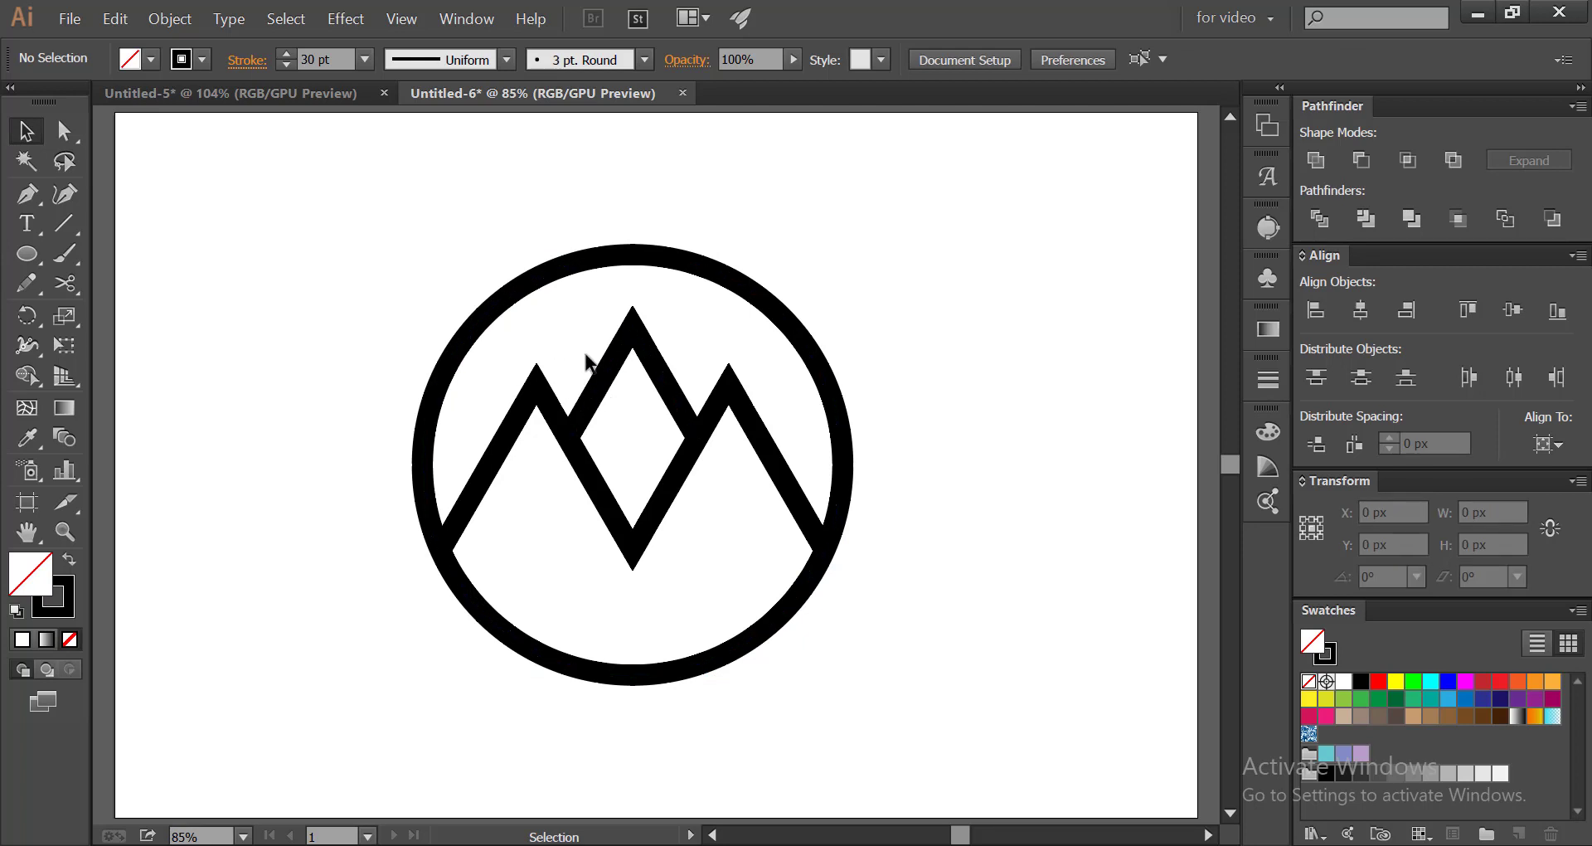
- Expand the circle and all the peaks from strokes into filled shapes
left_click_drag(348, 155, 909, 714)
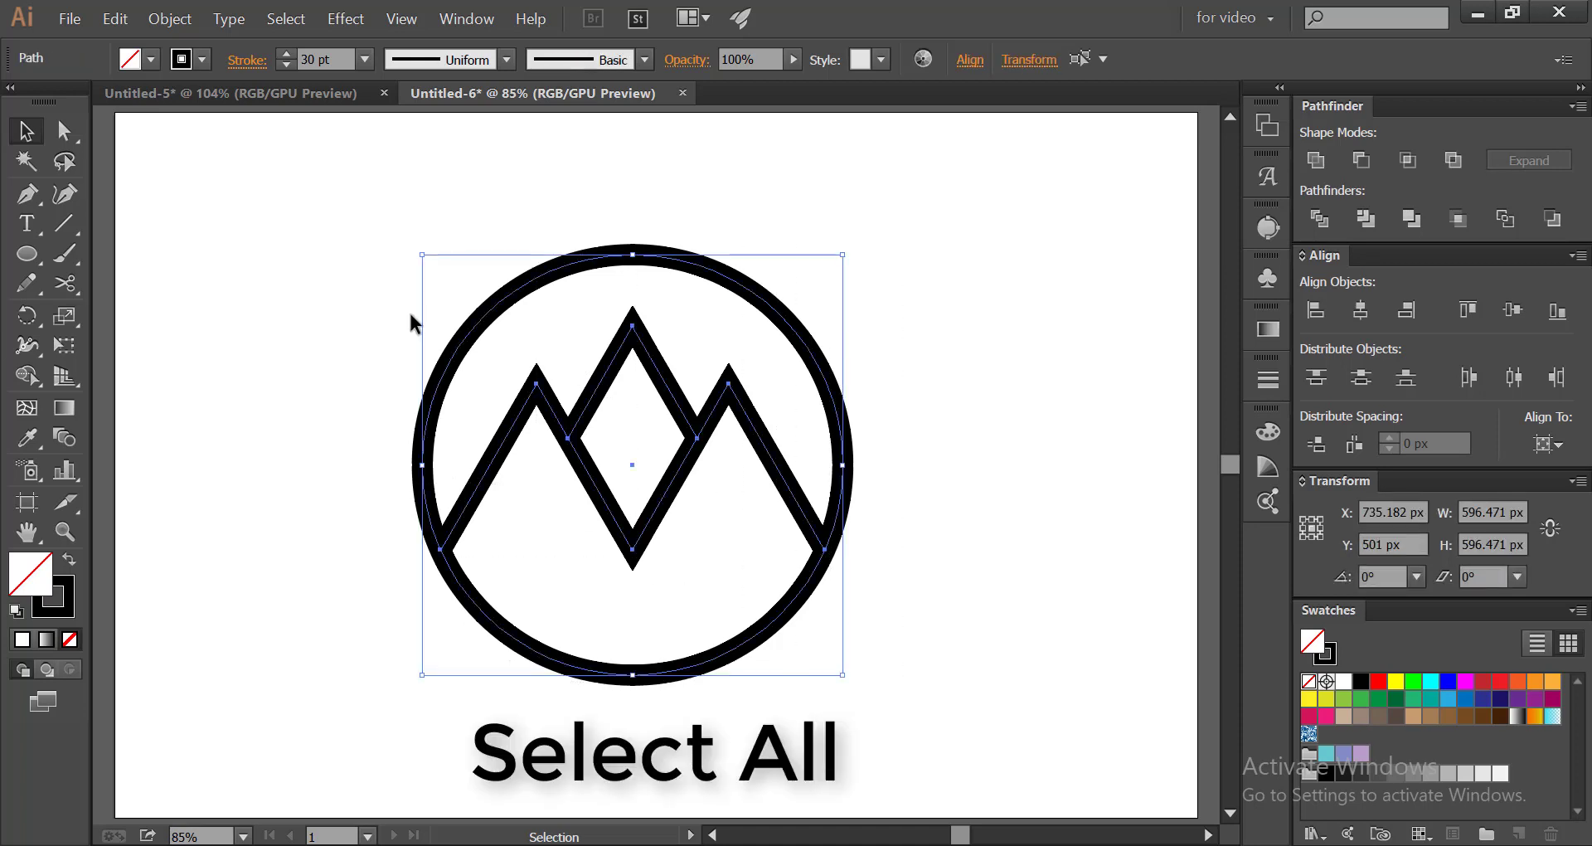
left_click(154, 17)
left_click(198, 263)
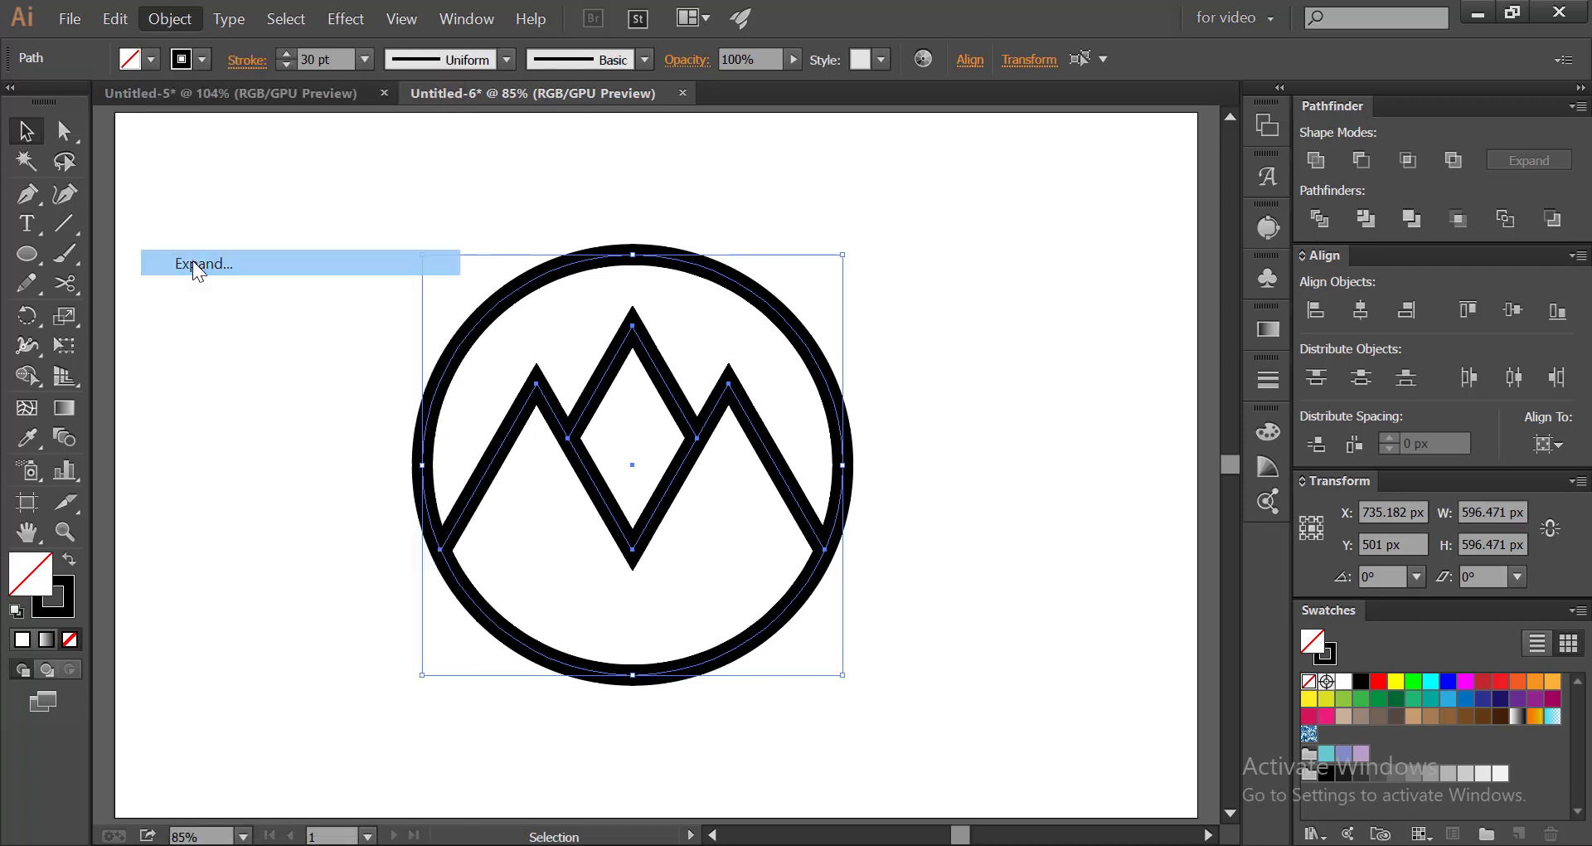
left_click(726, 571)
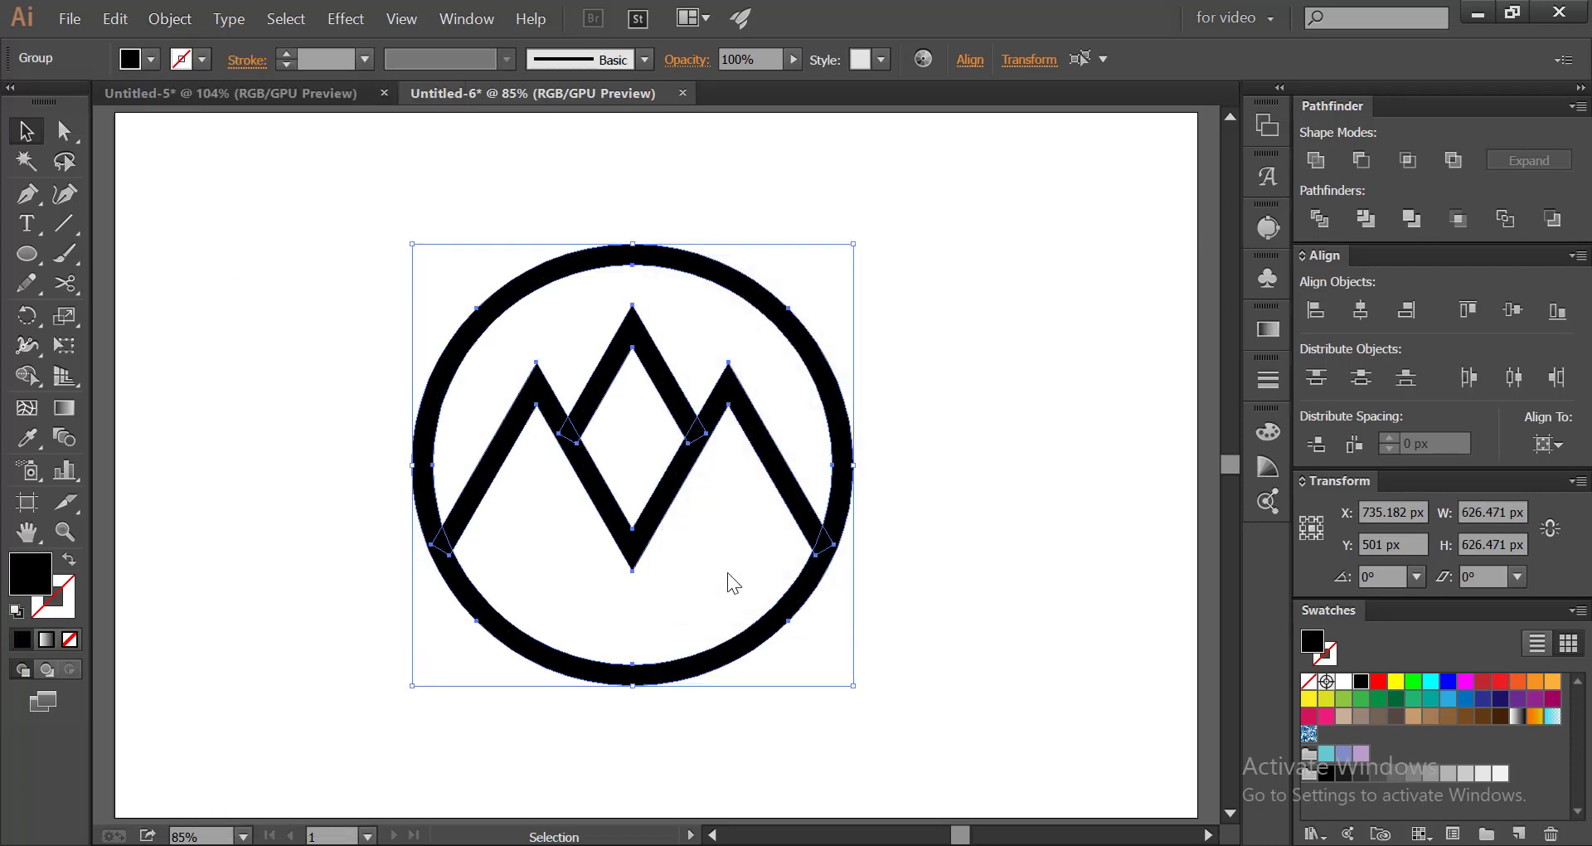
left_click(394, 527)
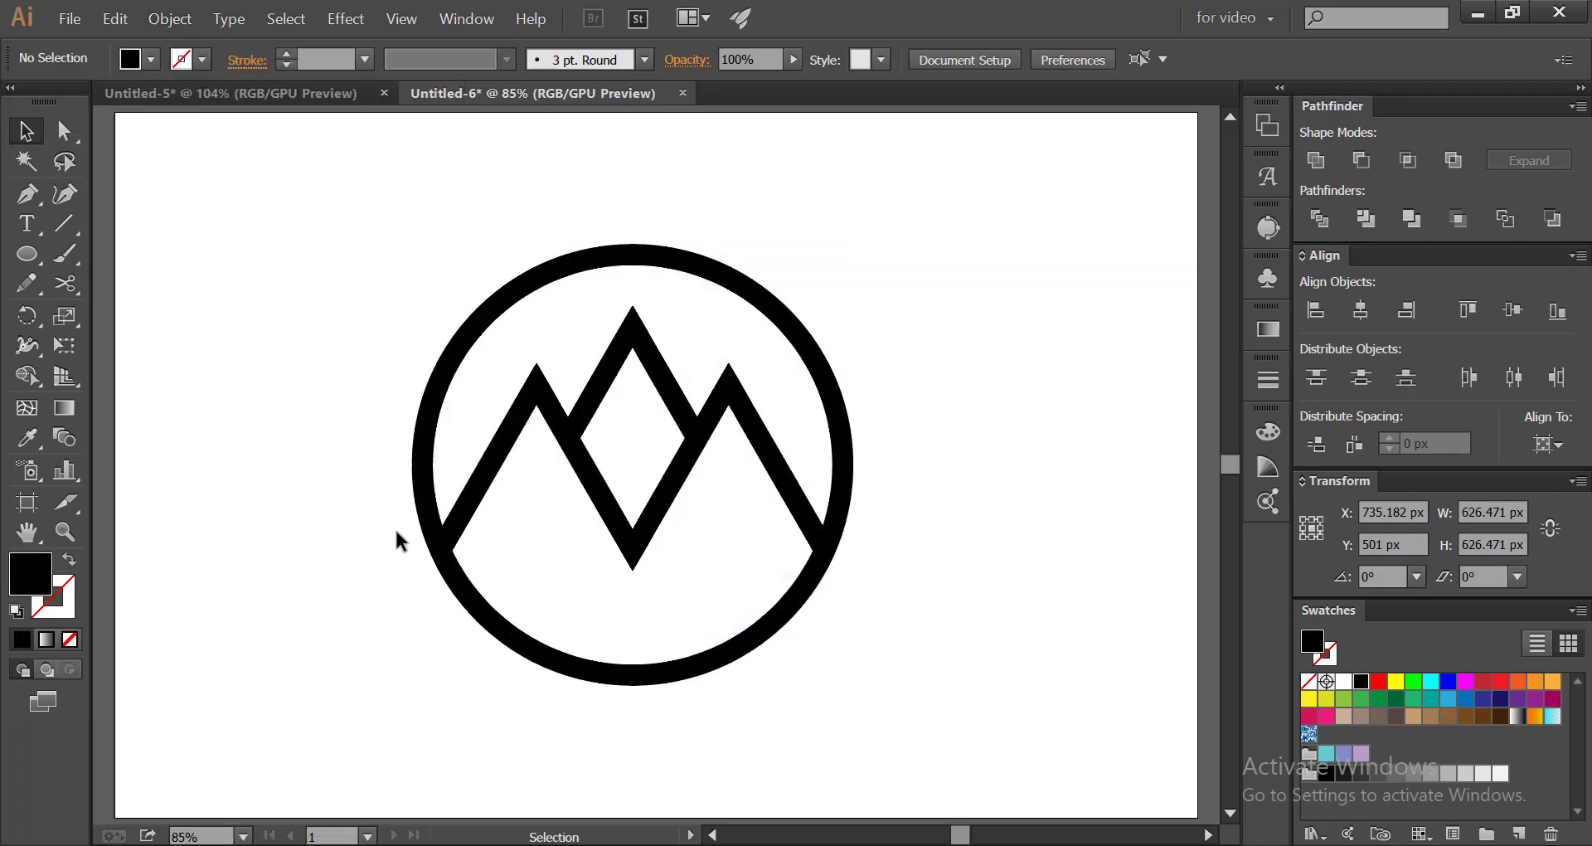
- Group the expanded peak shapes into one object, leaving the circle out
left_click_drag(597, 316, 677, 531)
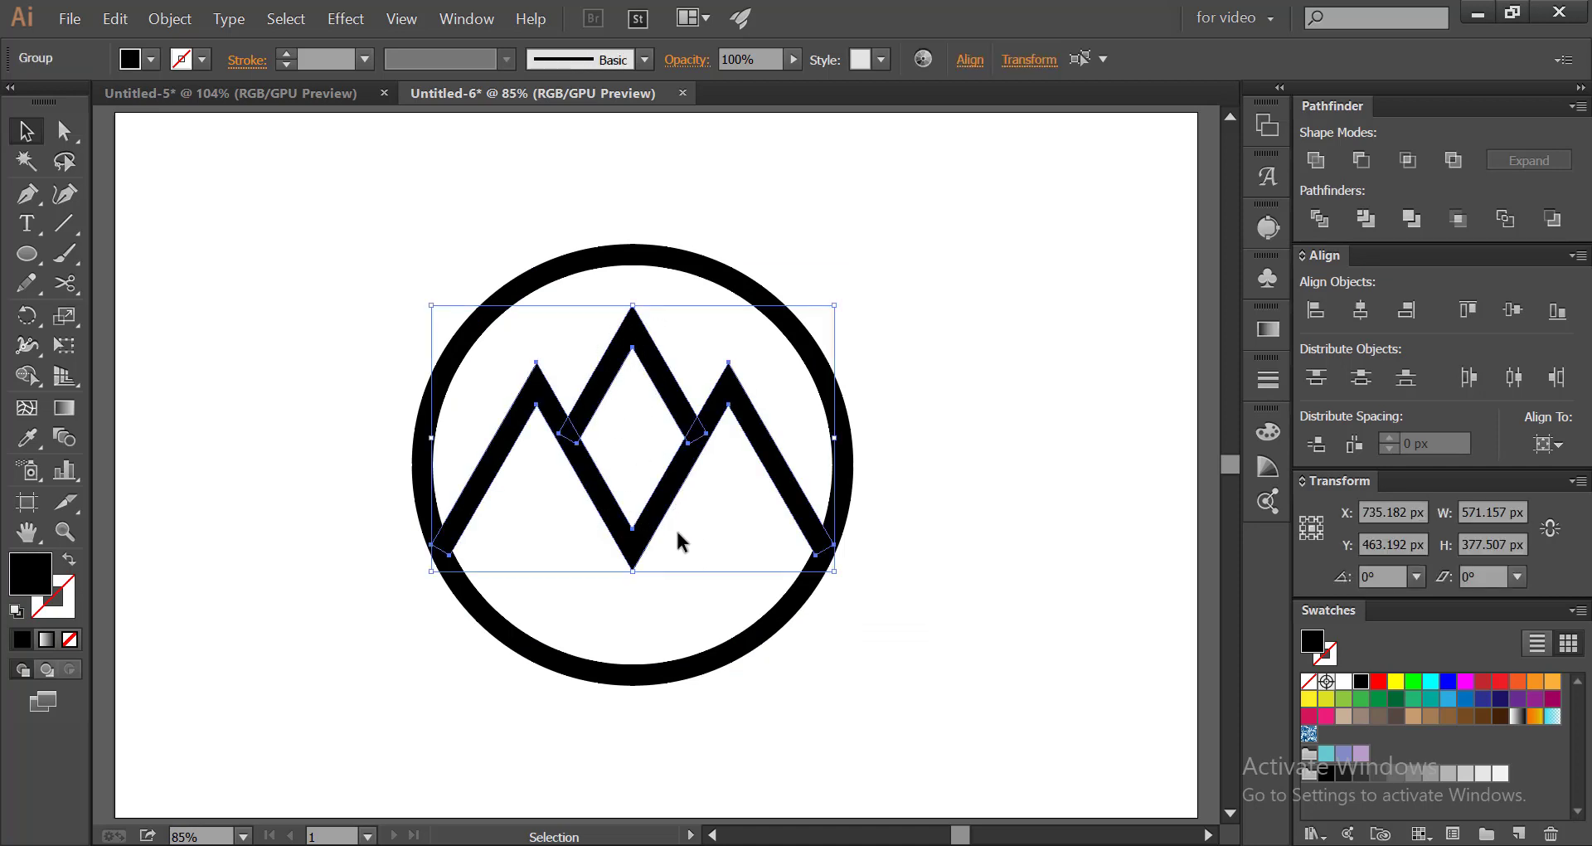
right_click(671, 479)
left_click(713, 583)
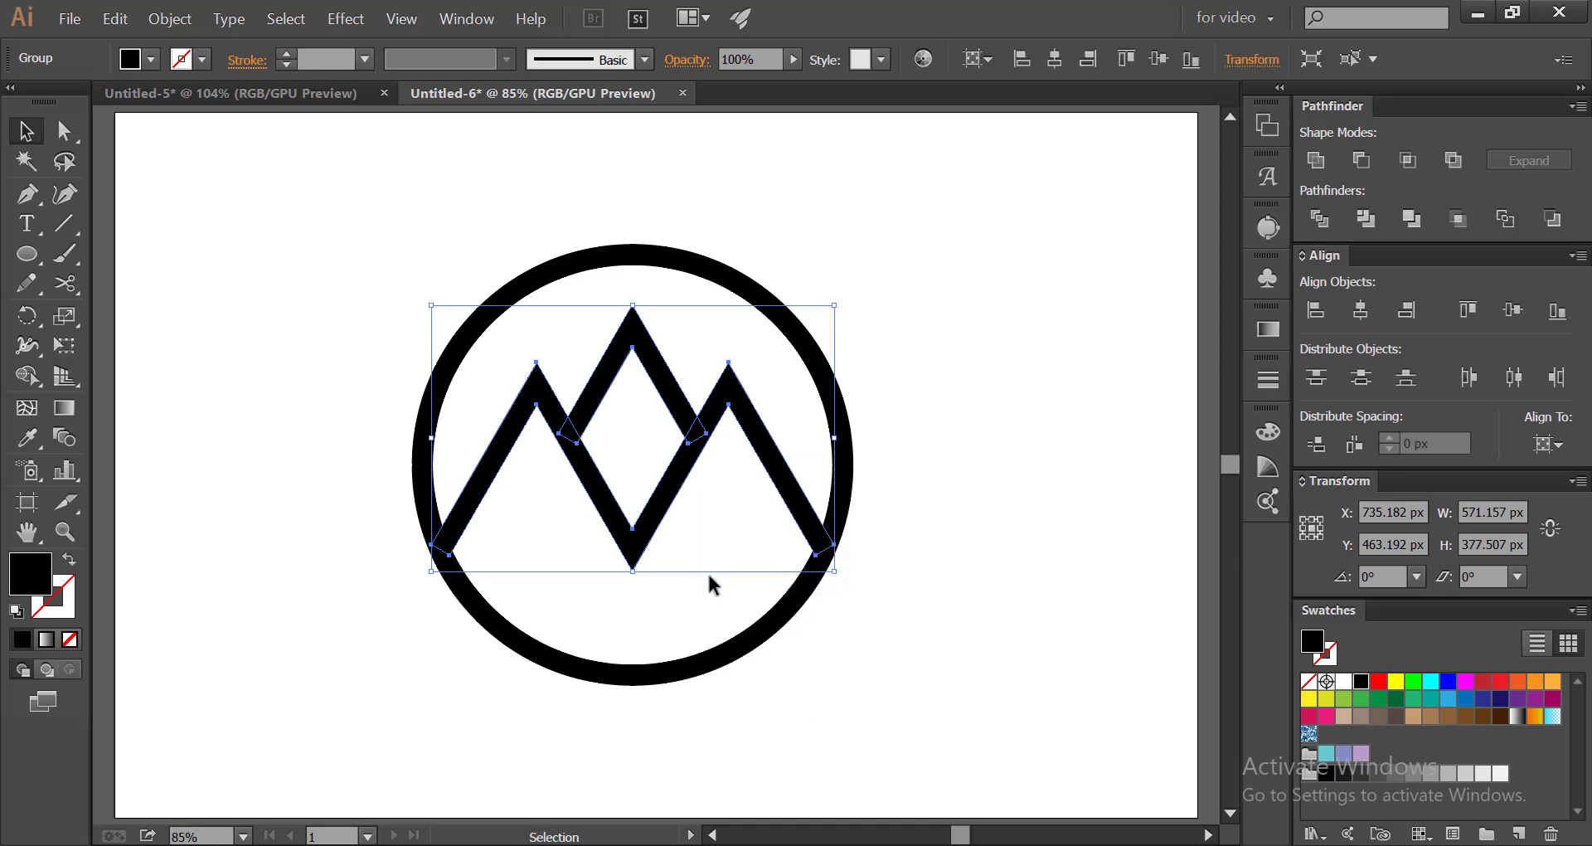
left_click(341, 433)
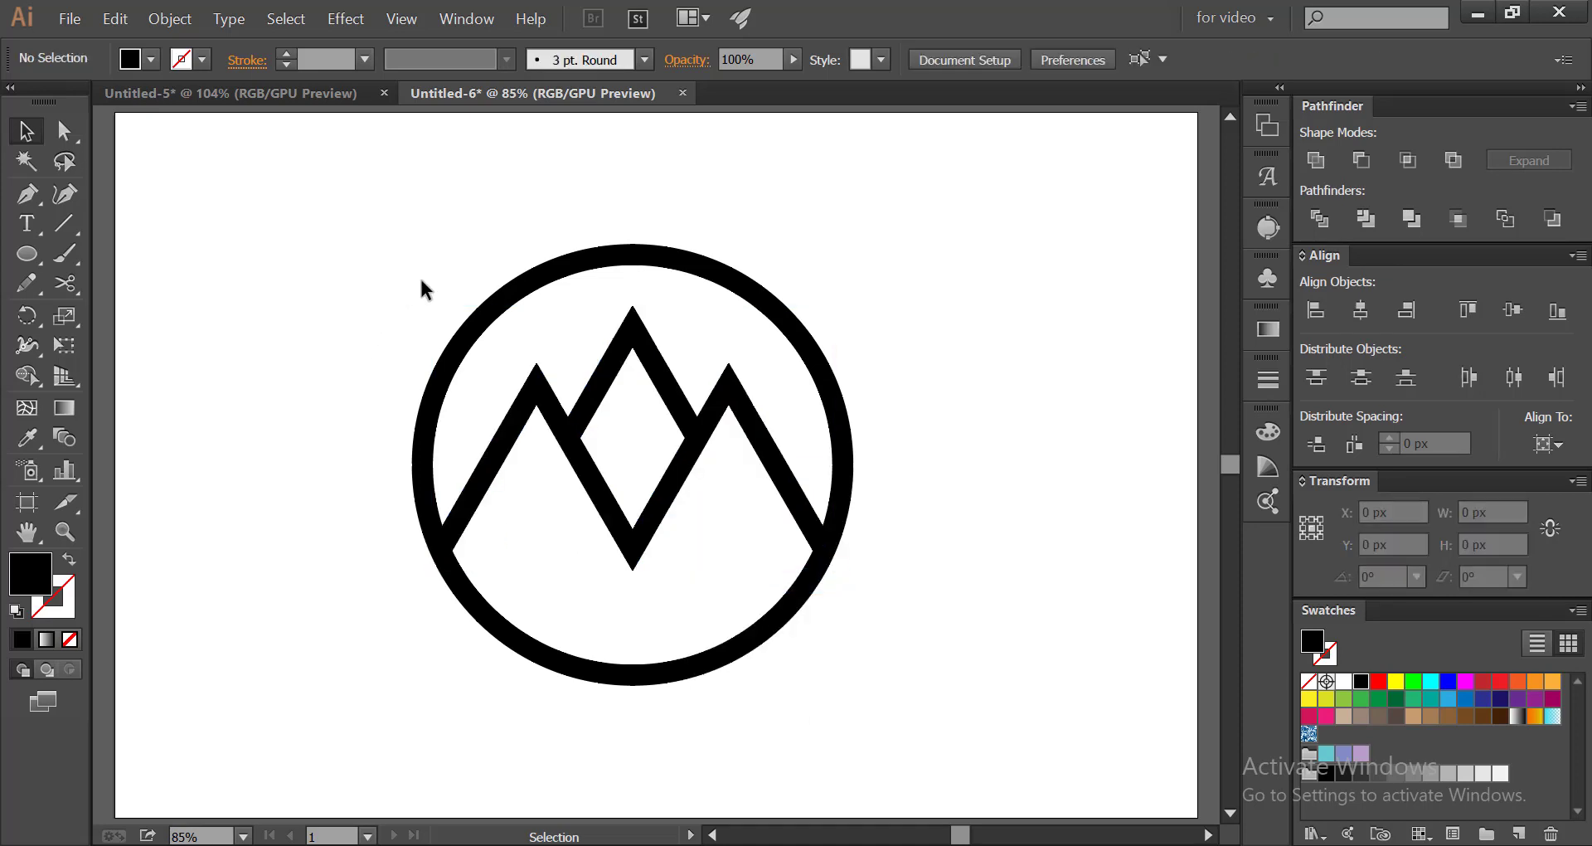
- Centre the peak group and the circle with each other horizontally and vertically
left_click(618, 324)
left_click(603, 260, "shift")
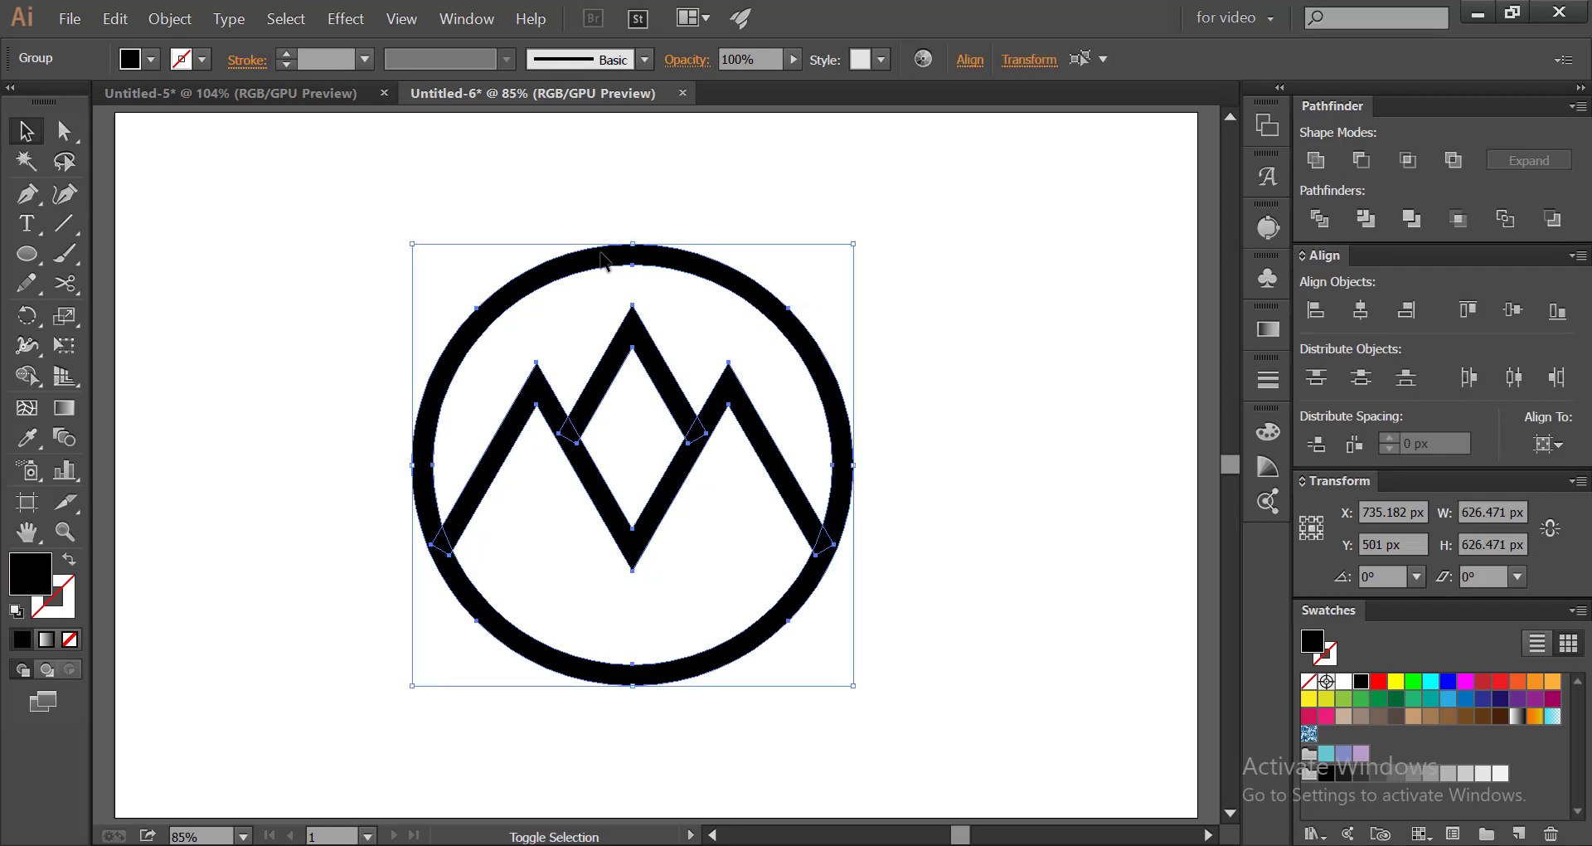
left_click(1355, 317)
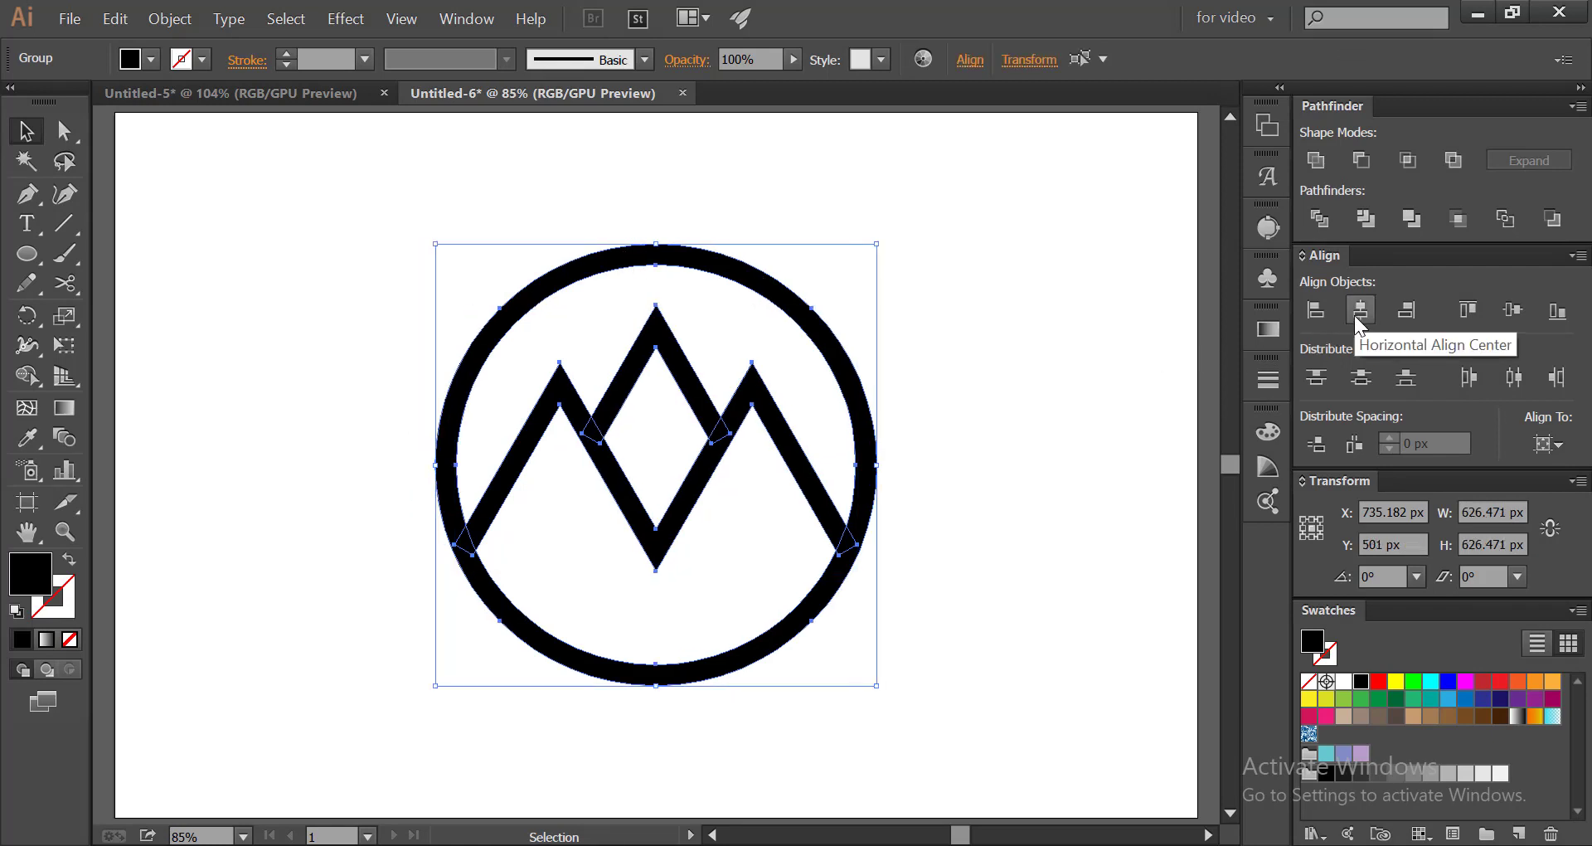
left_click(1502, 315)
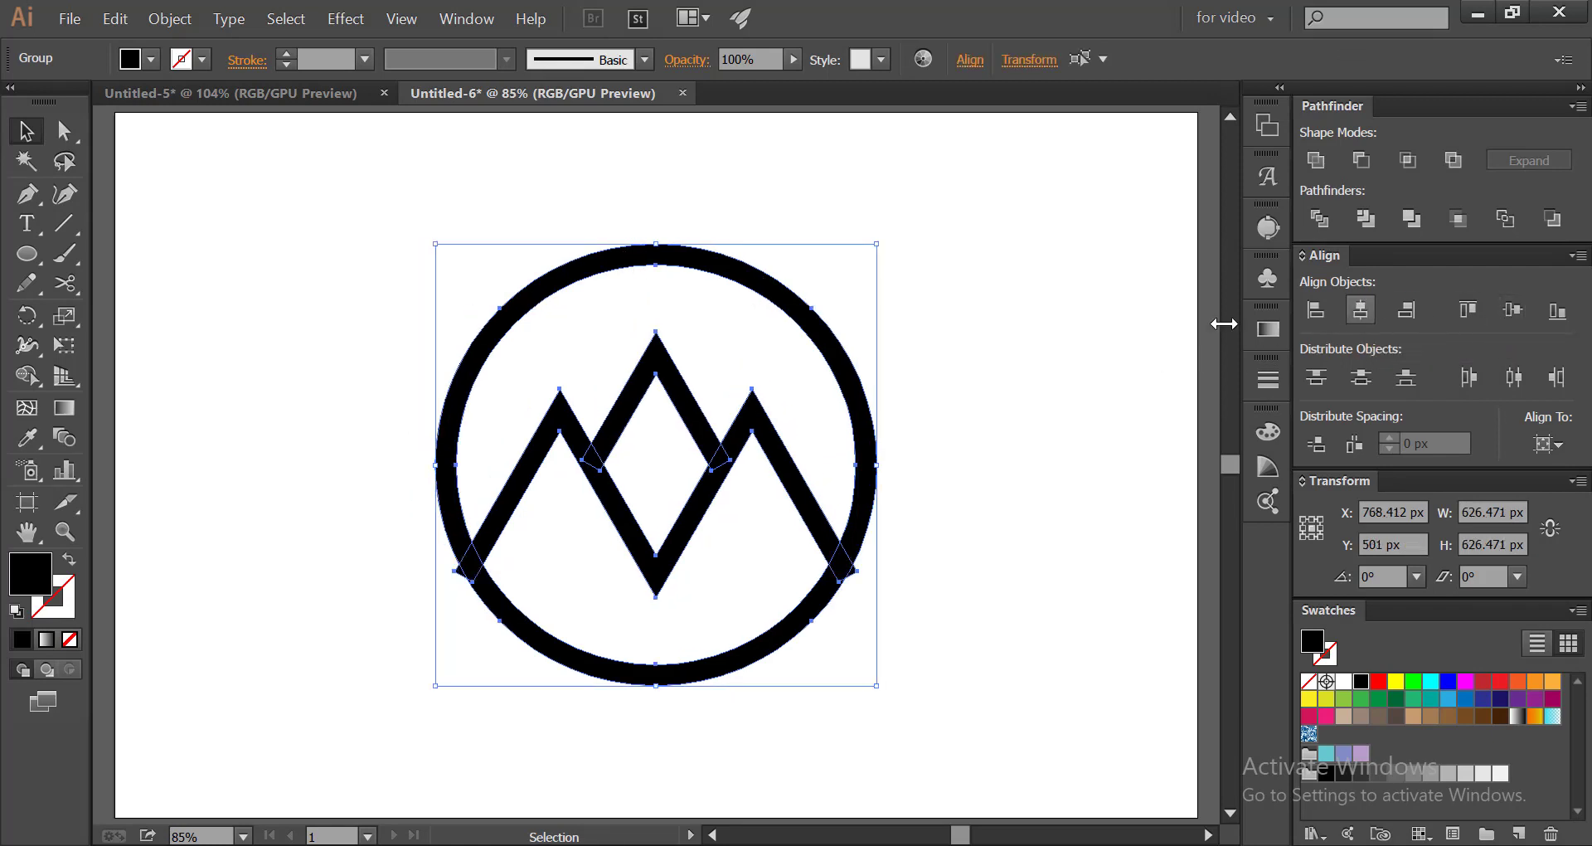
left_click(394, 304)
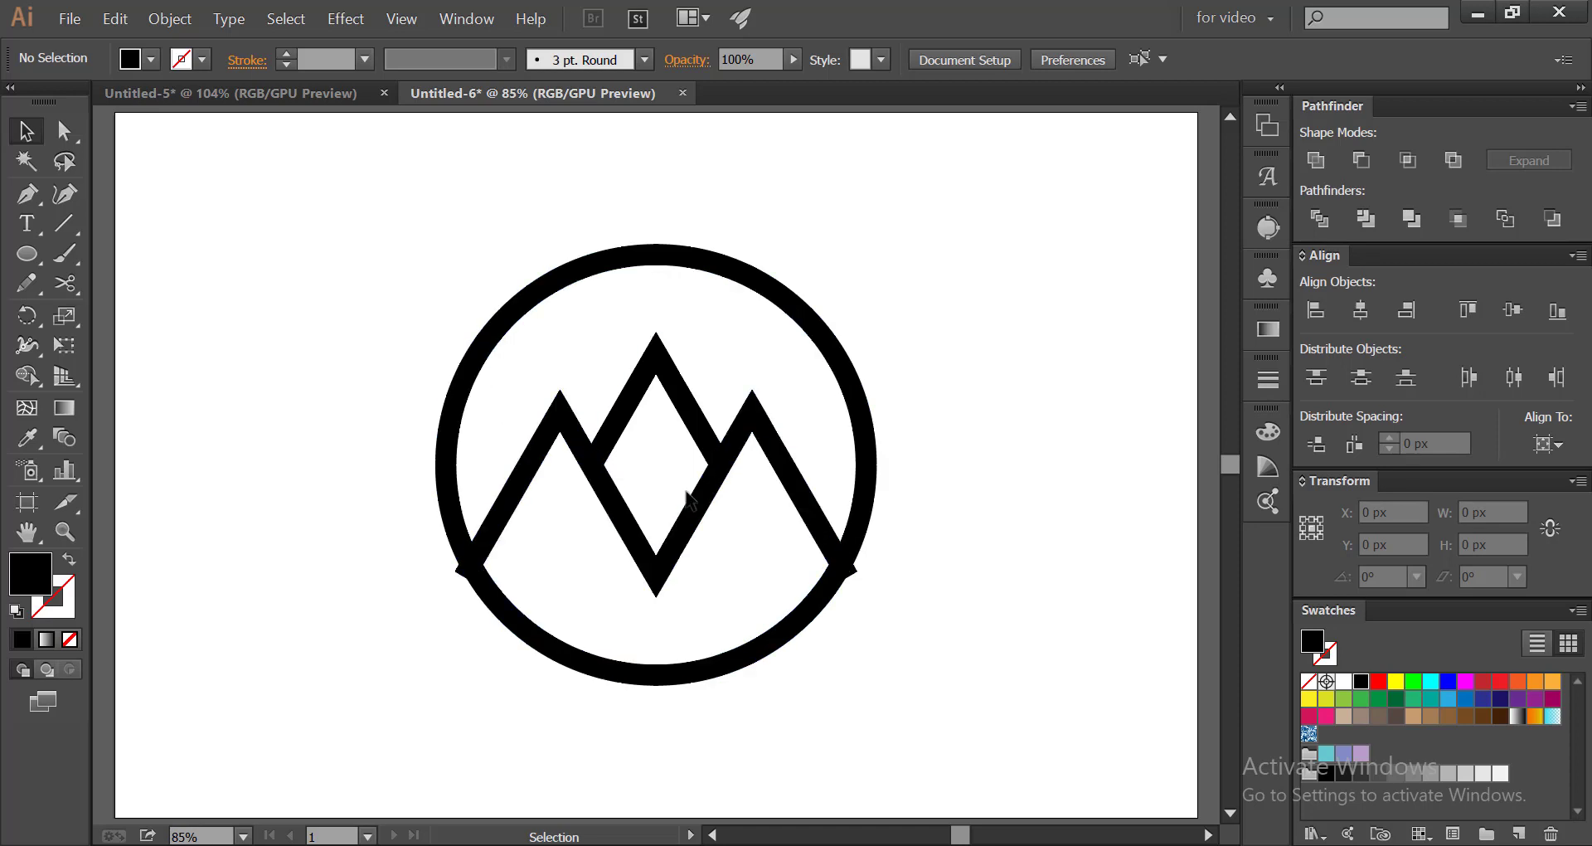
- Use the Shape Builder tool on the whole design to merge the peaks into one shape and their overlaps with the circle into the ring
left_click_drag(426, 201, 886, 678)
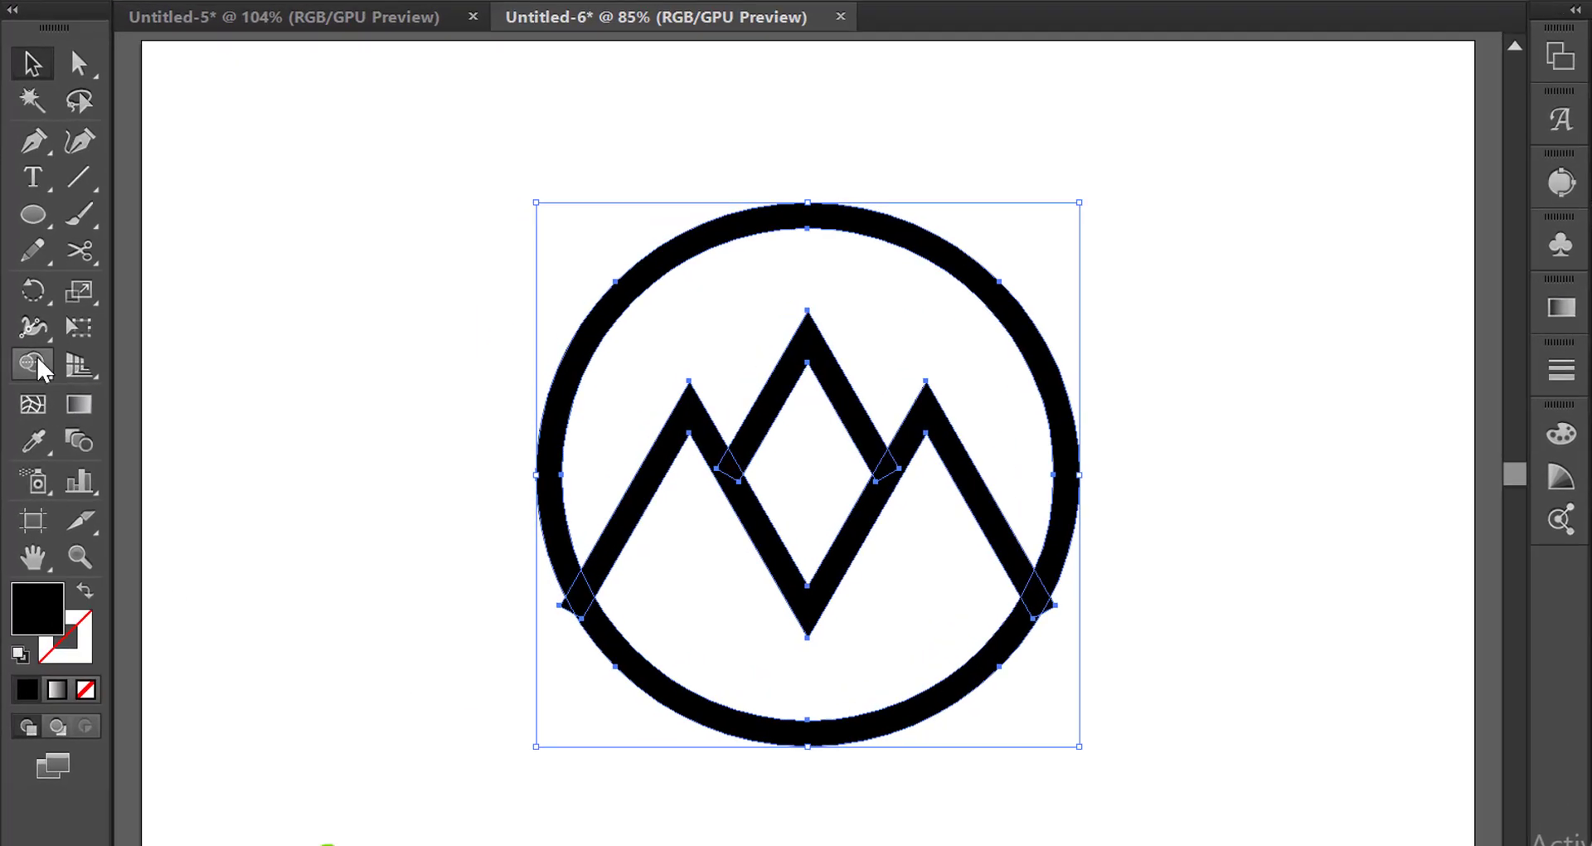
left_click(27, 375)
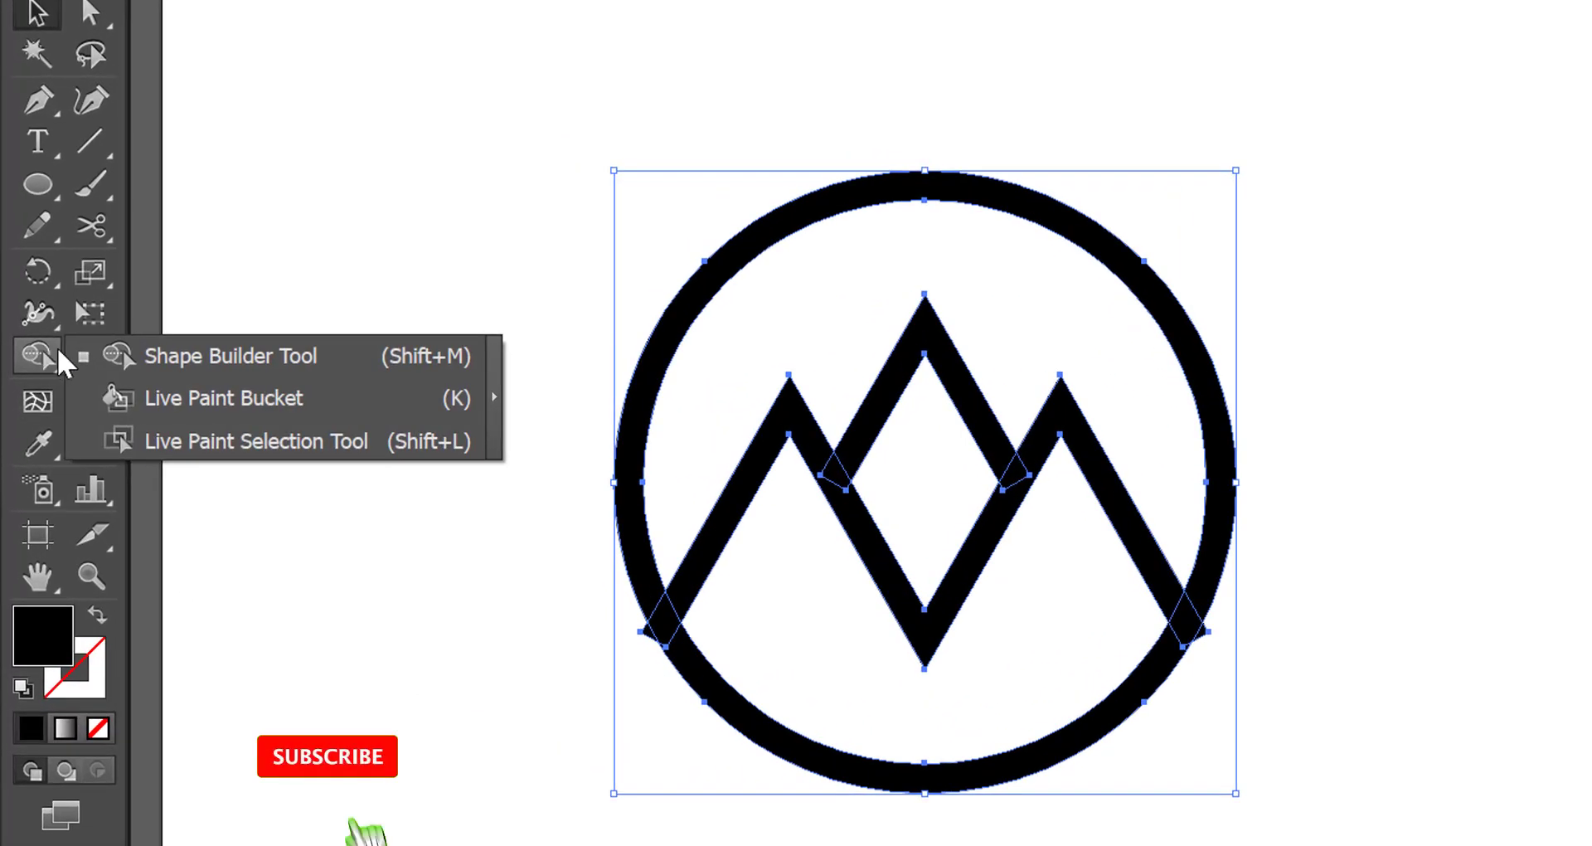
left_click(207, 364)
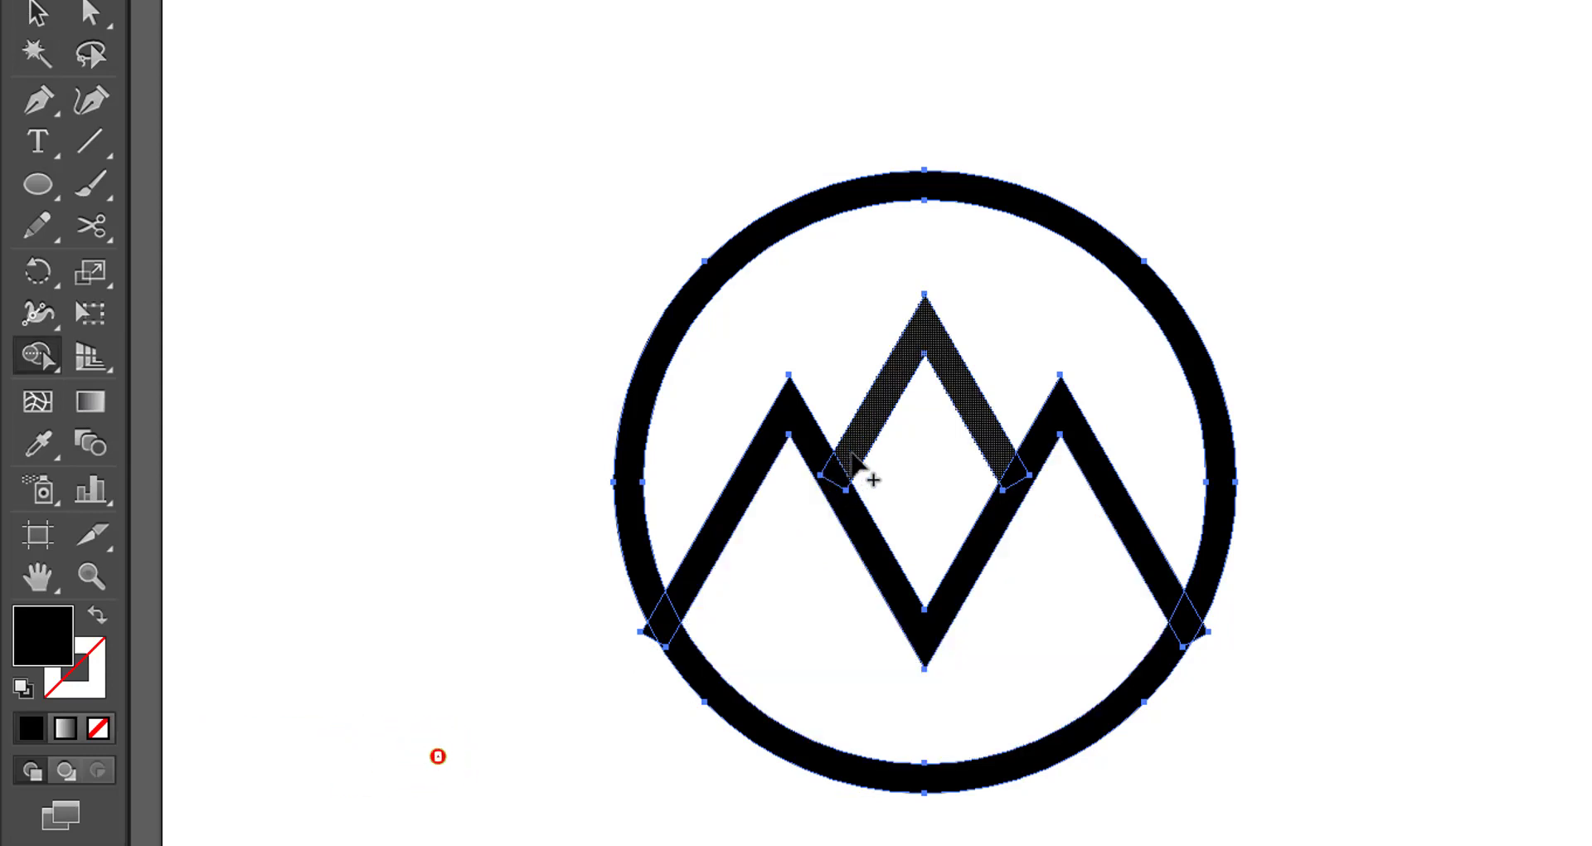
left_click_drag(838, 486, 844, 501)
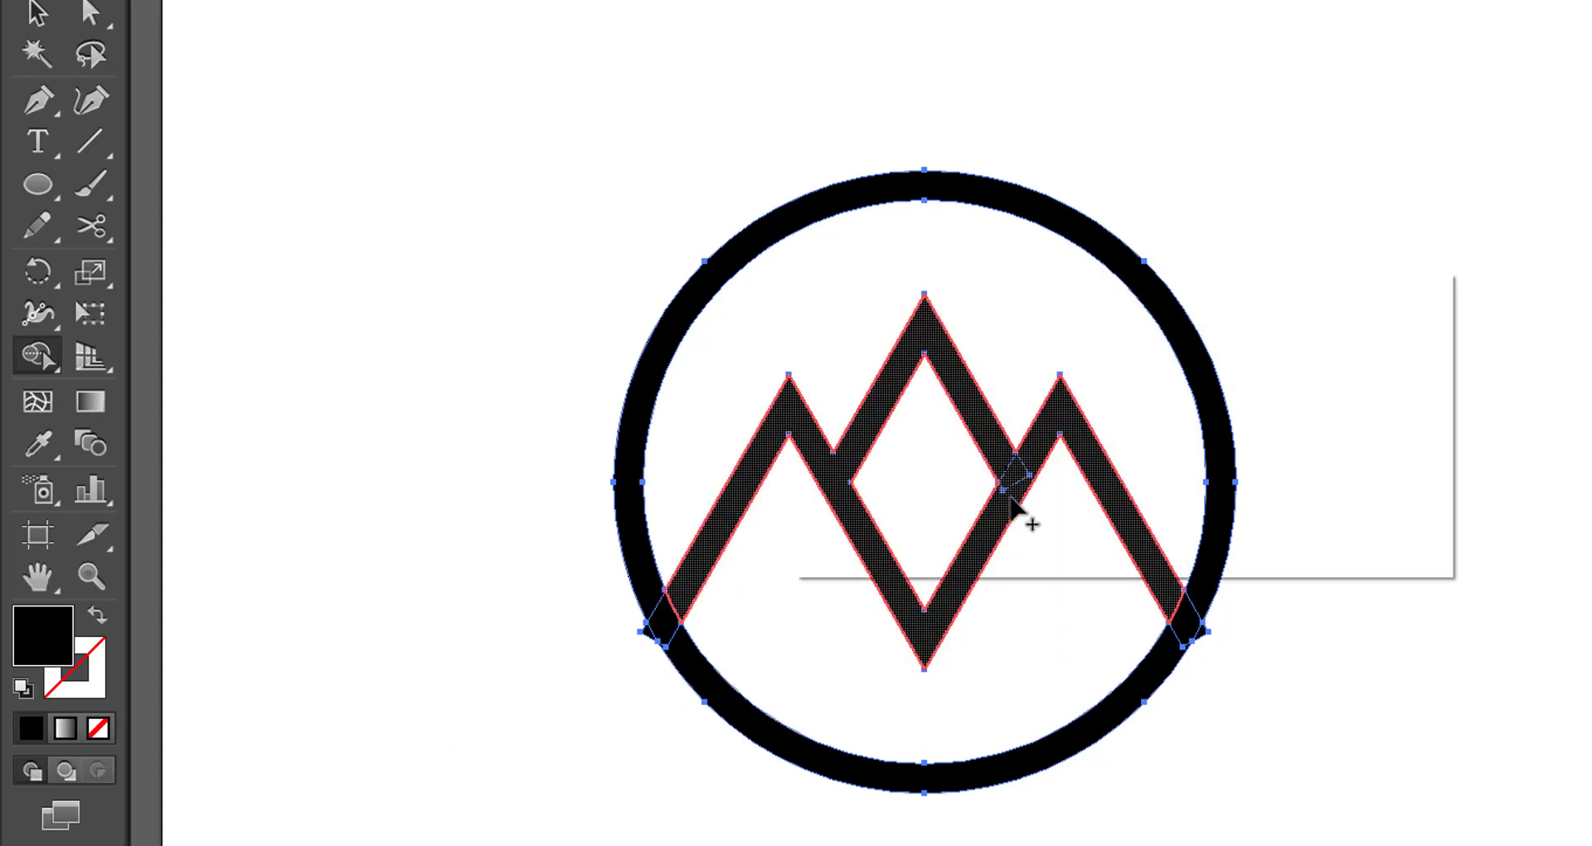
left_click(1016, 496)
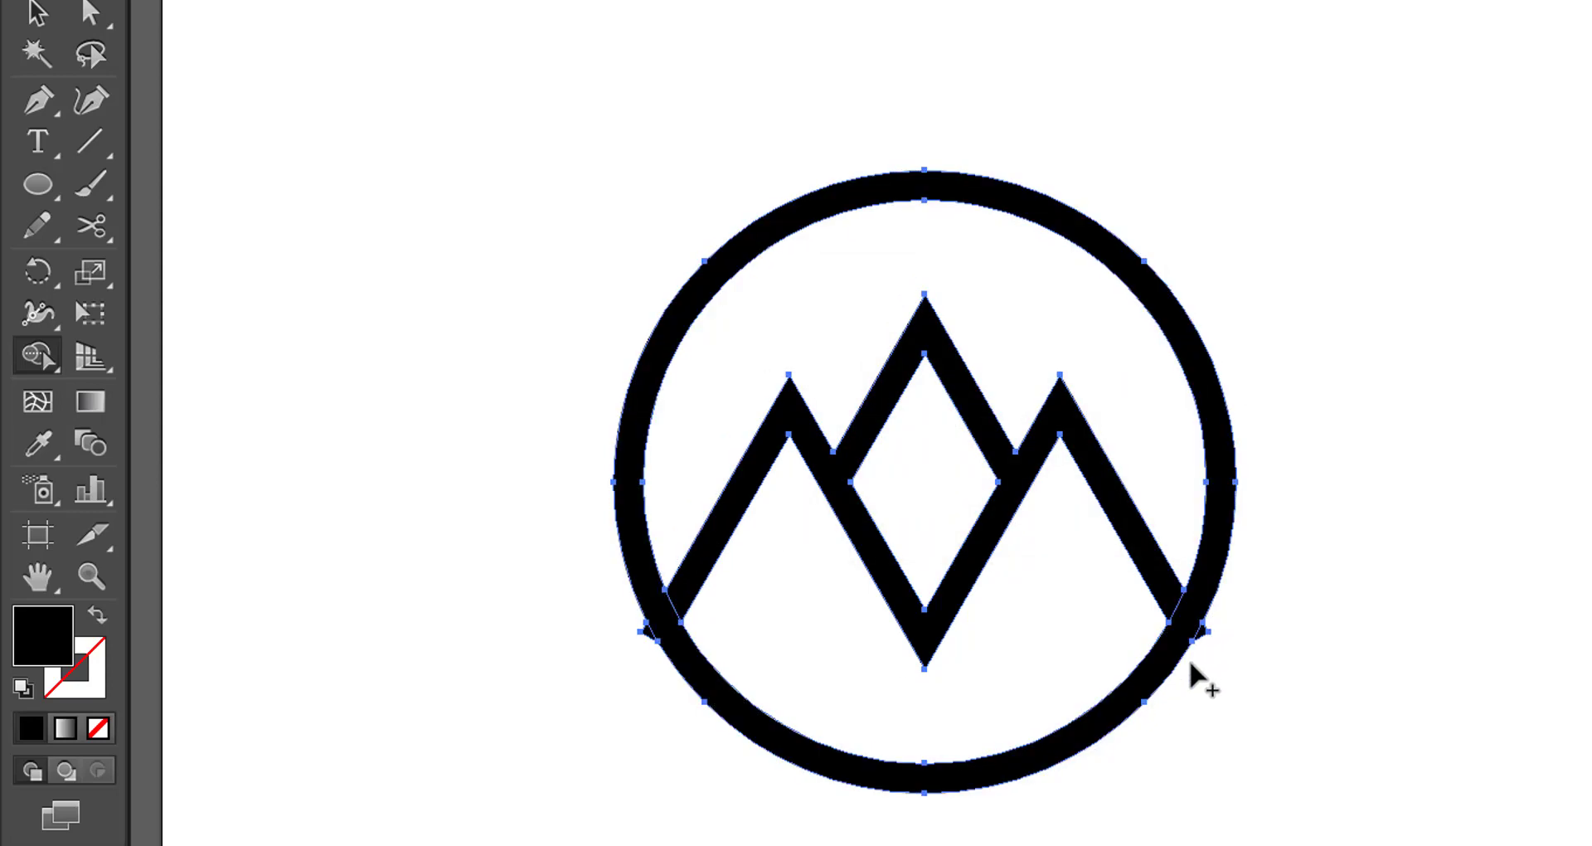
- Remove the small leftover corner of the right peak's foot that sticks out beyond the circle's outer edge
scroll(1204, 664, "up", 3)
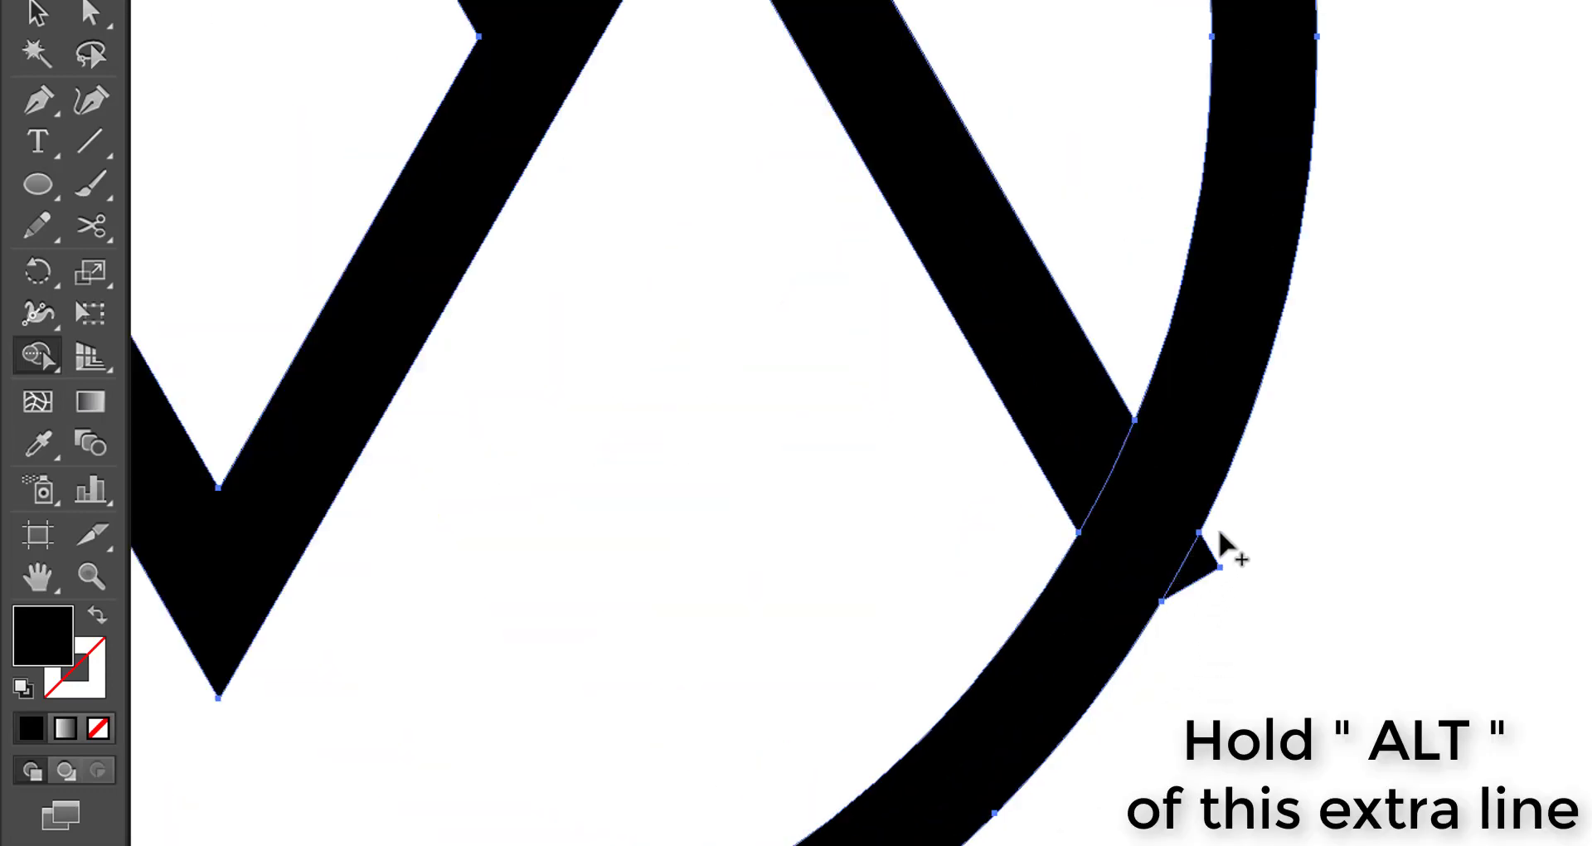
left_click(1212, 570, "alt")
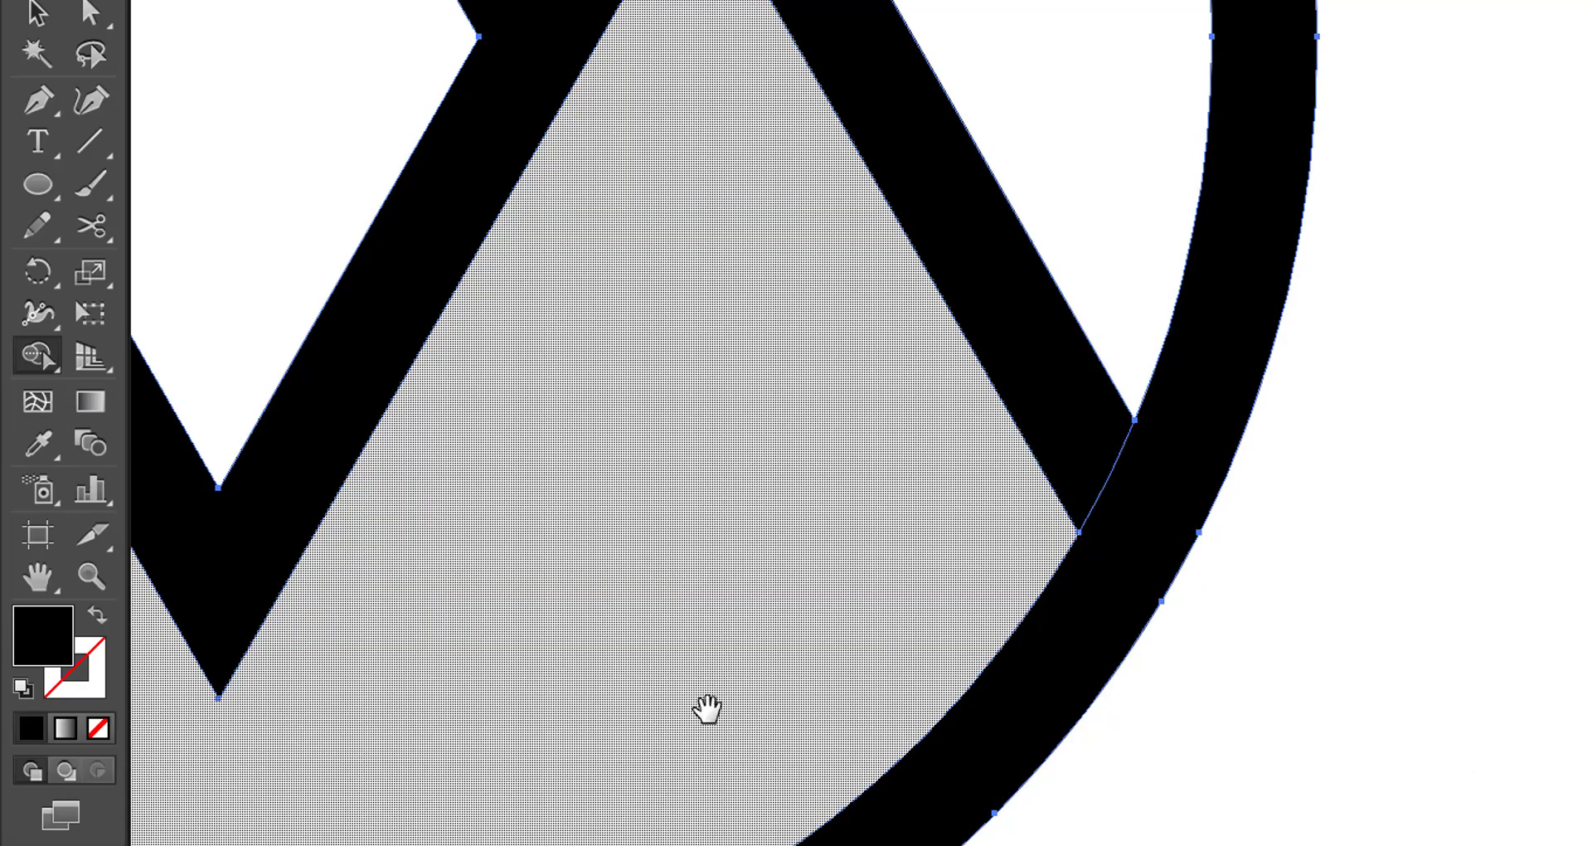
- Remove the small leftover corner of the left peak's foot that sticks out beyond the circle's outer edge
left_click_drag(388, 712, 1123, 618)
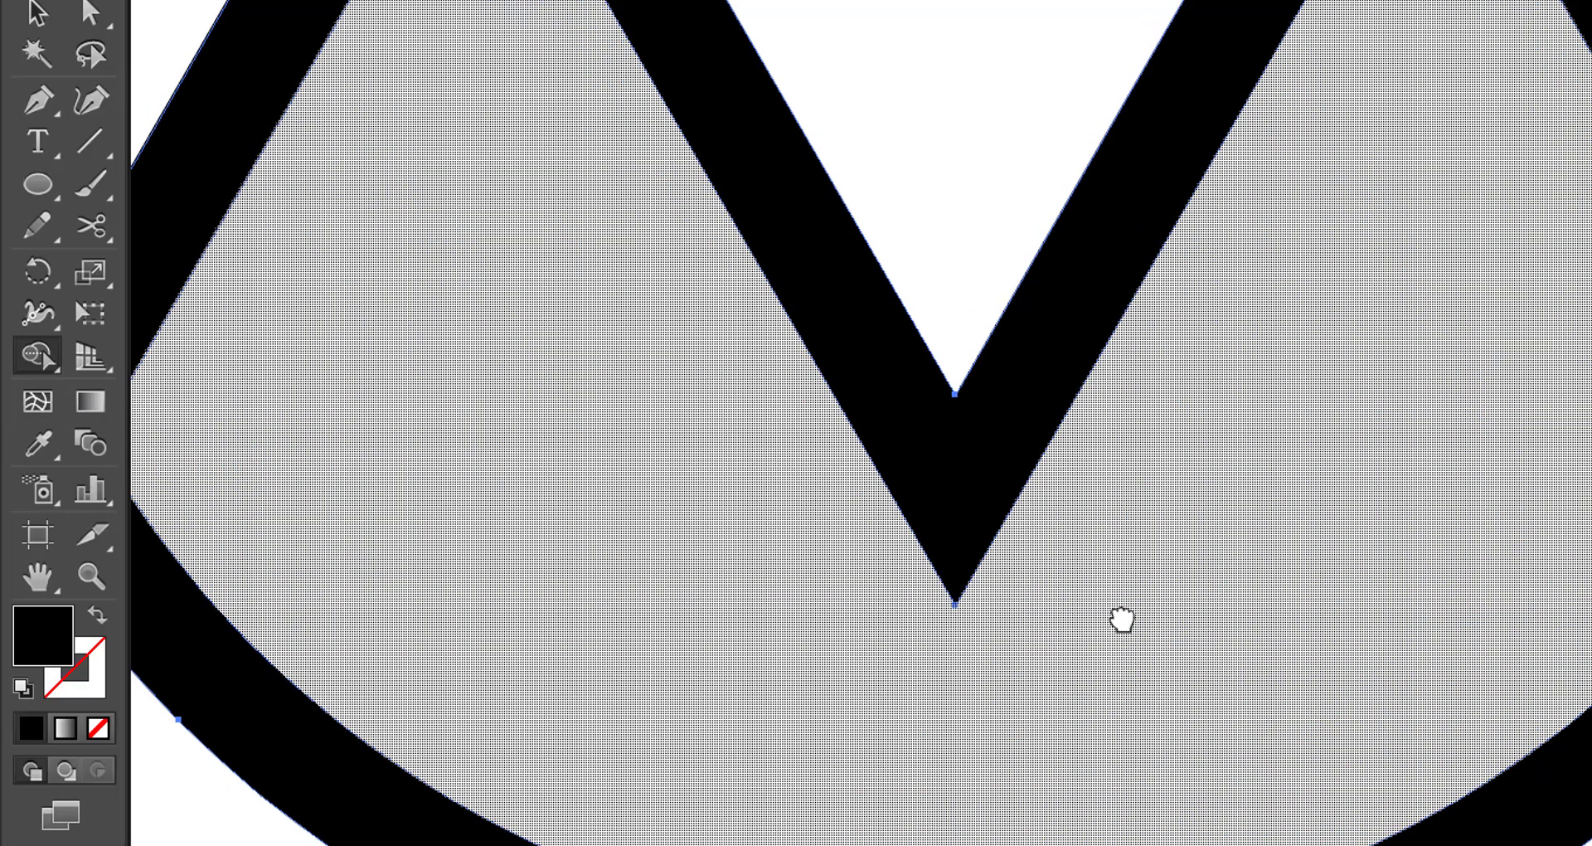
left_click_drag(302, 632, 809, 621)
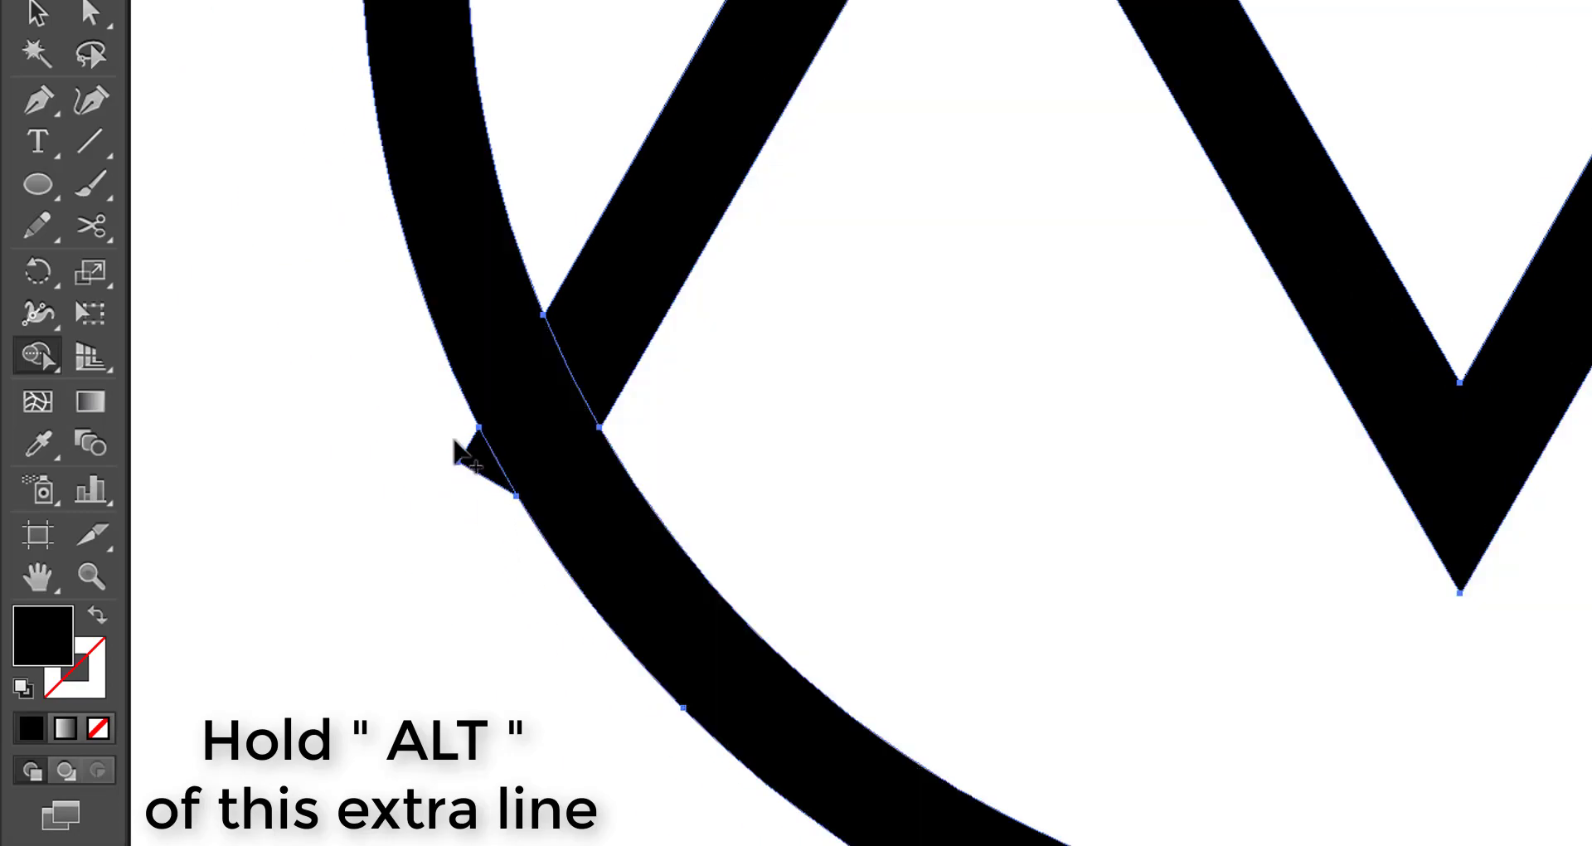
left_click(489, 495, "alt")
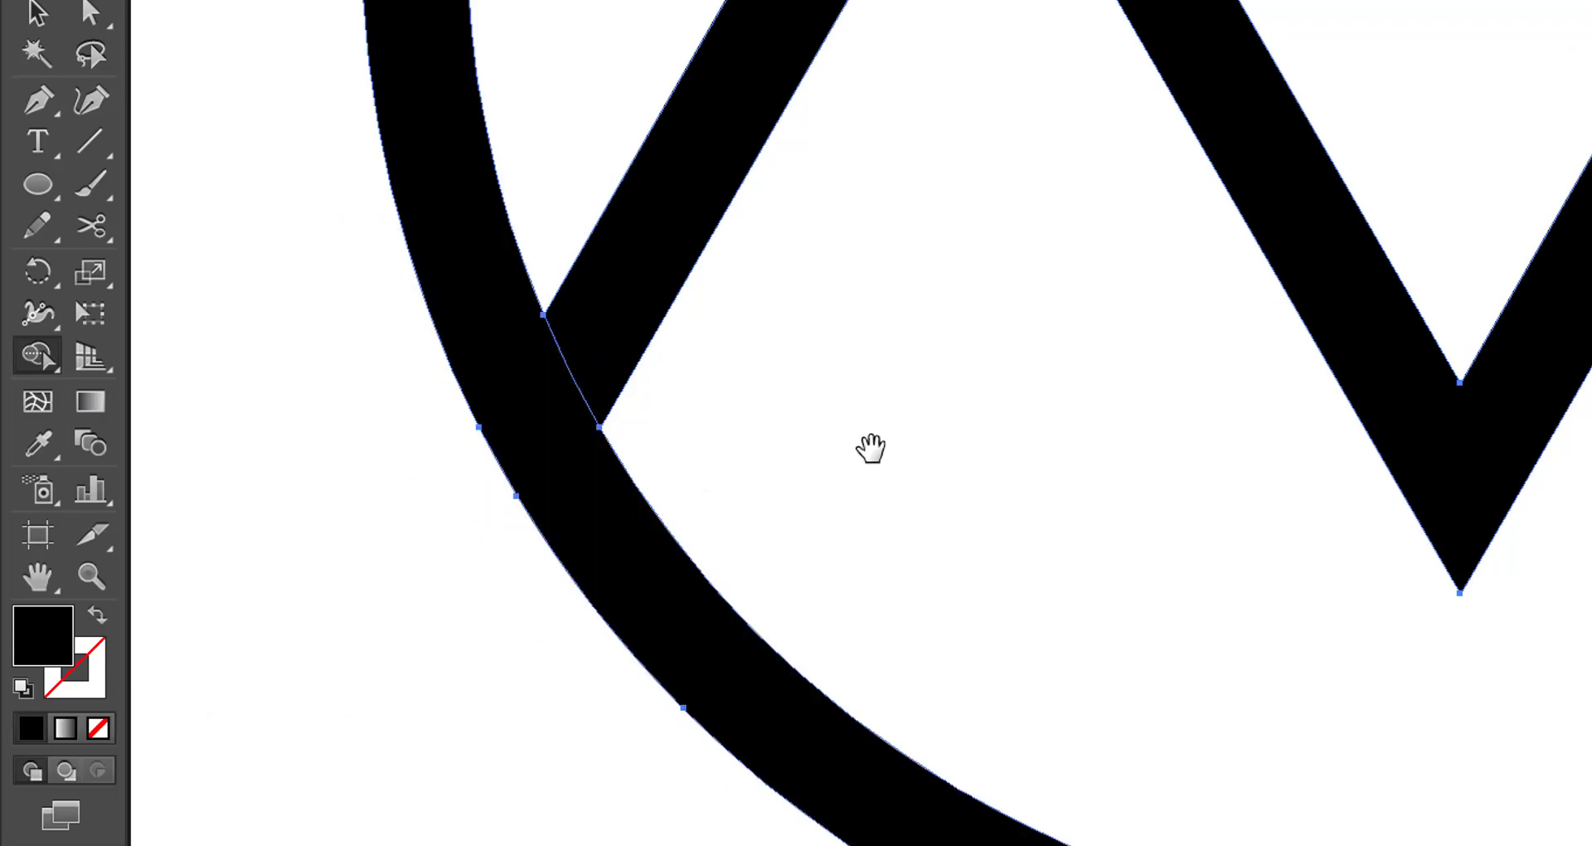
left_click_drag(871, 447, 561, 629)
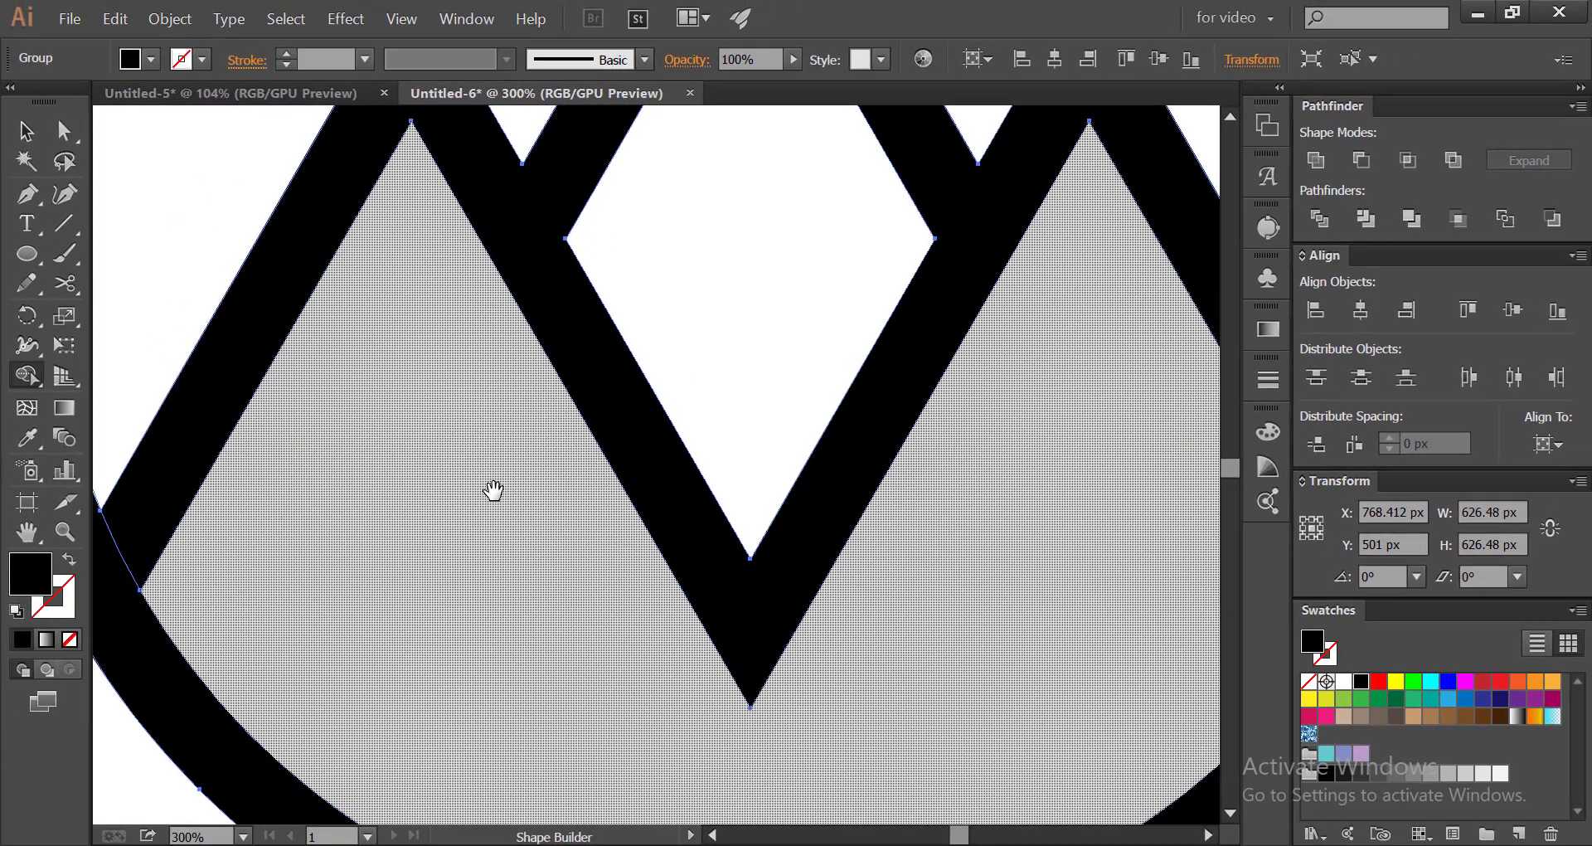
scroll(601, 508, "down", 5)
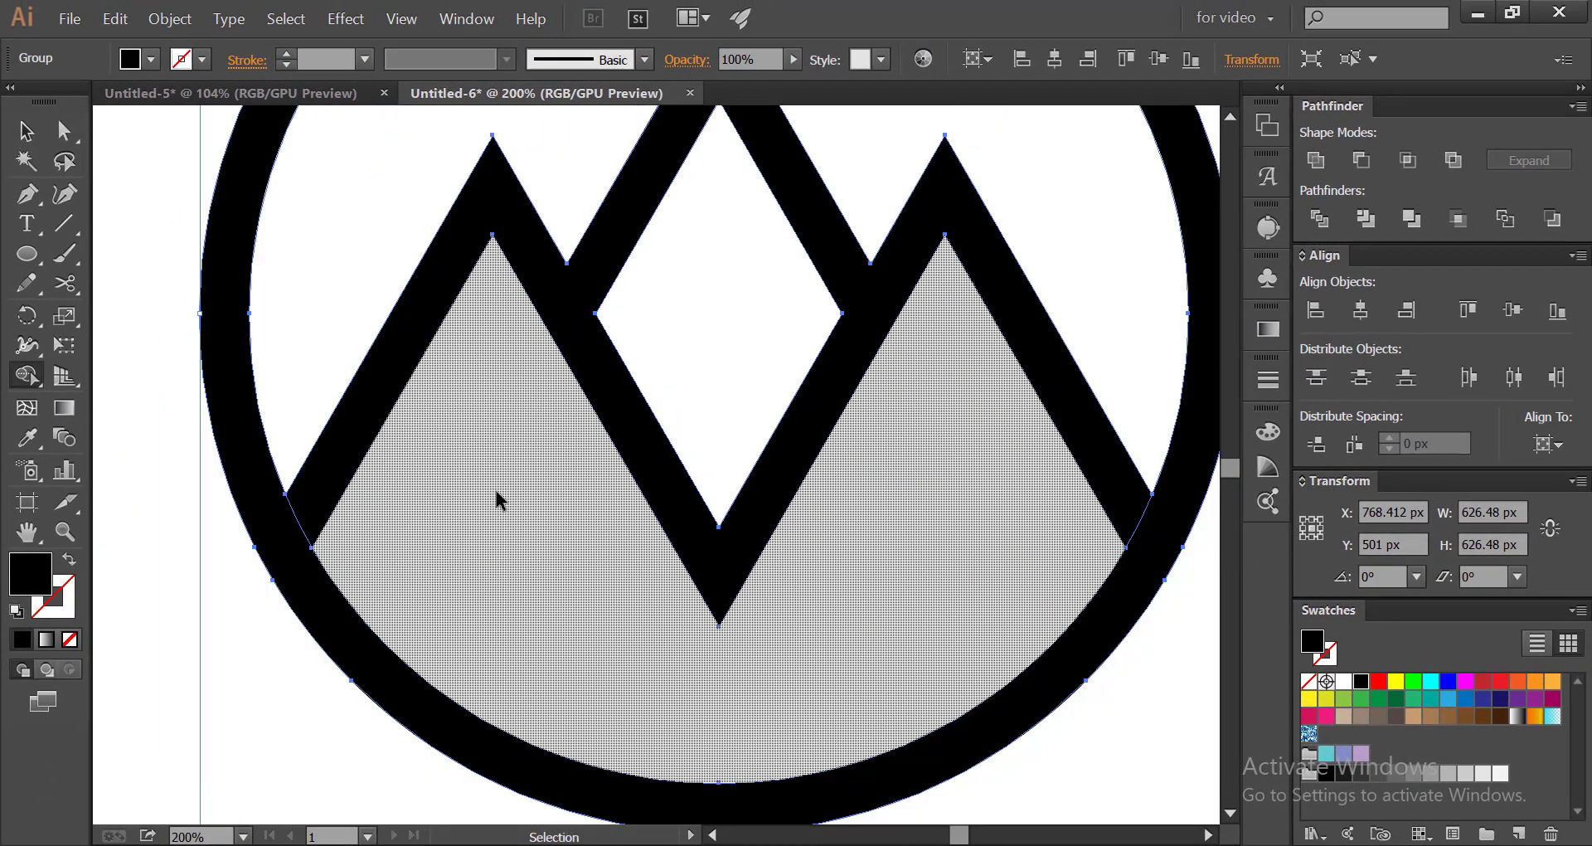
- Fill the whole selected logo with the yellow-green swatch R=140 G=198 B=63
left_click(27, 130)
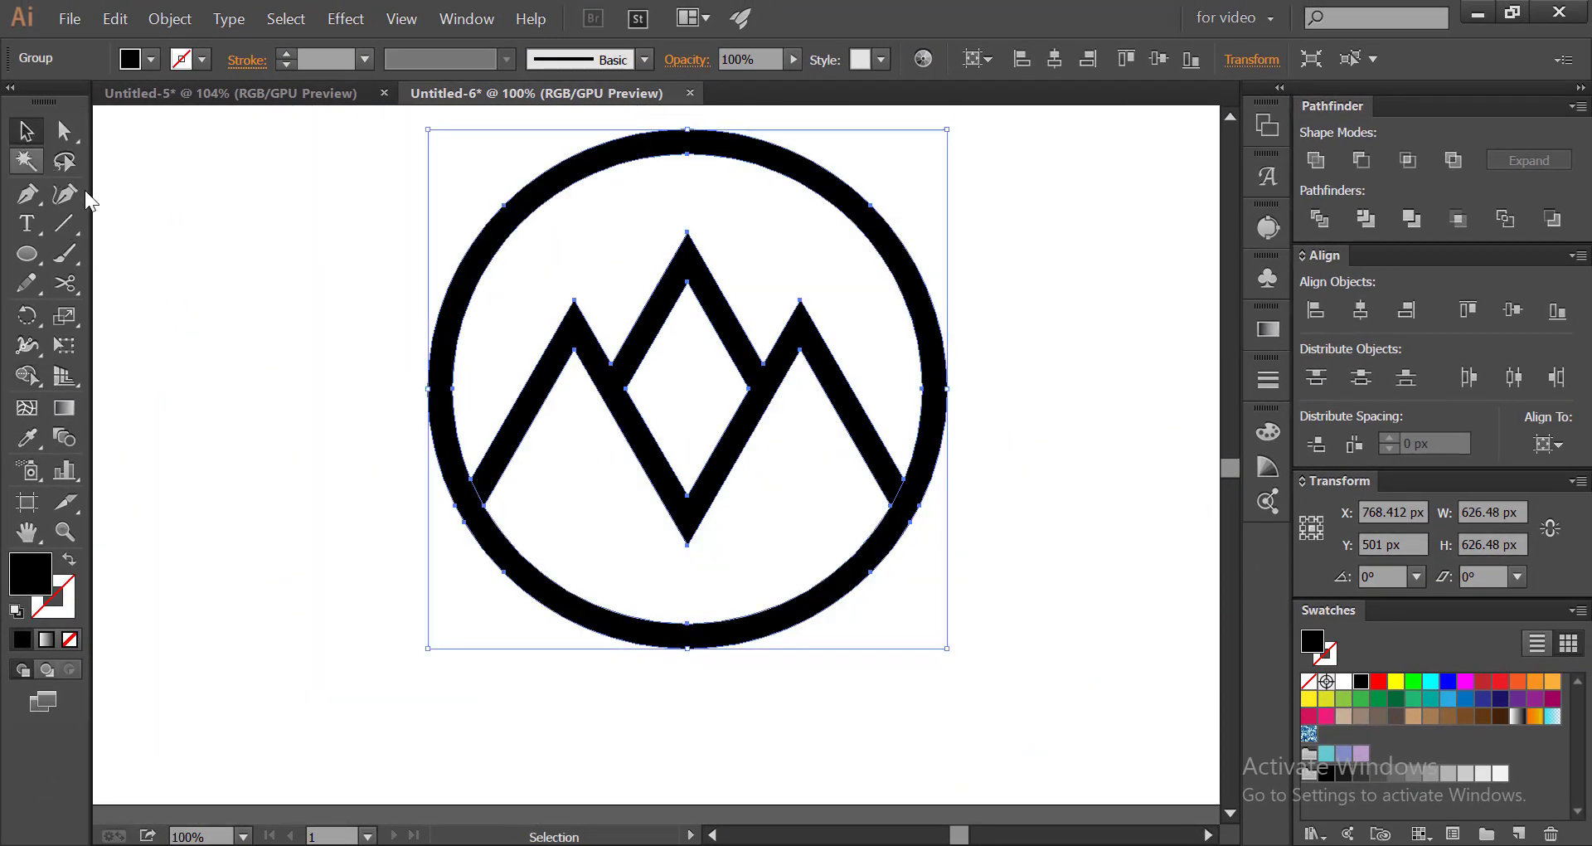
left_click_drag(629, 476, 569, 543)
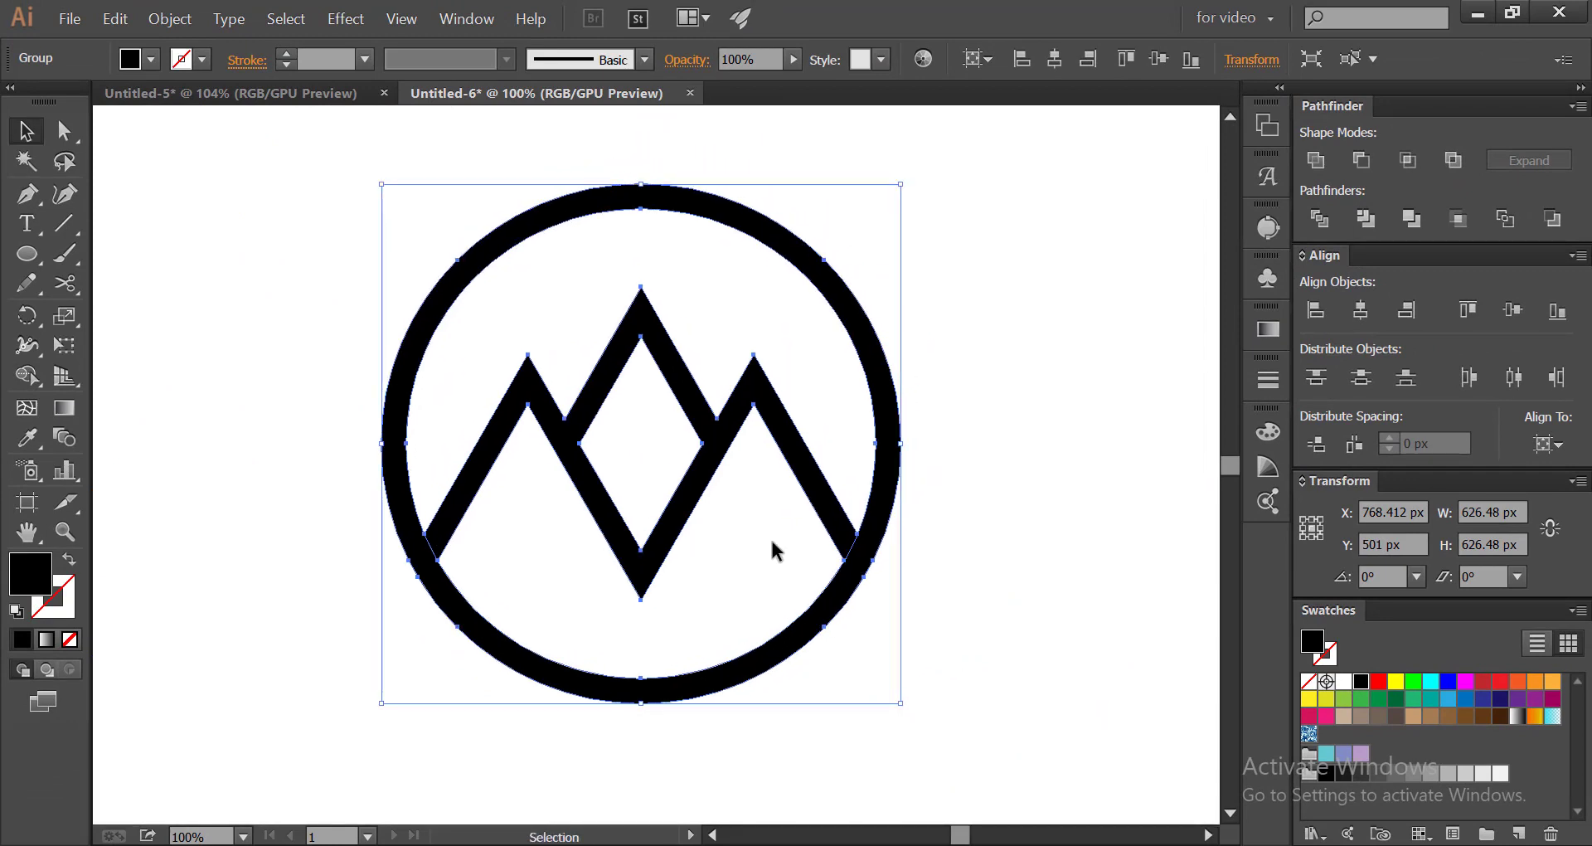
left_click(1344, 698)
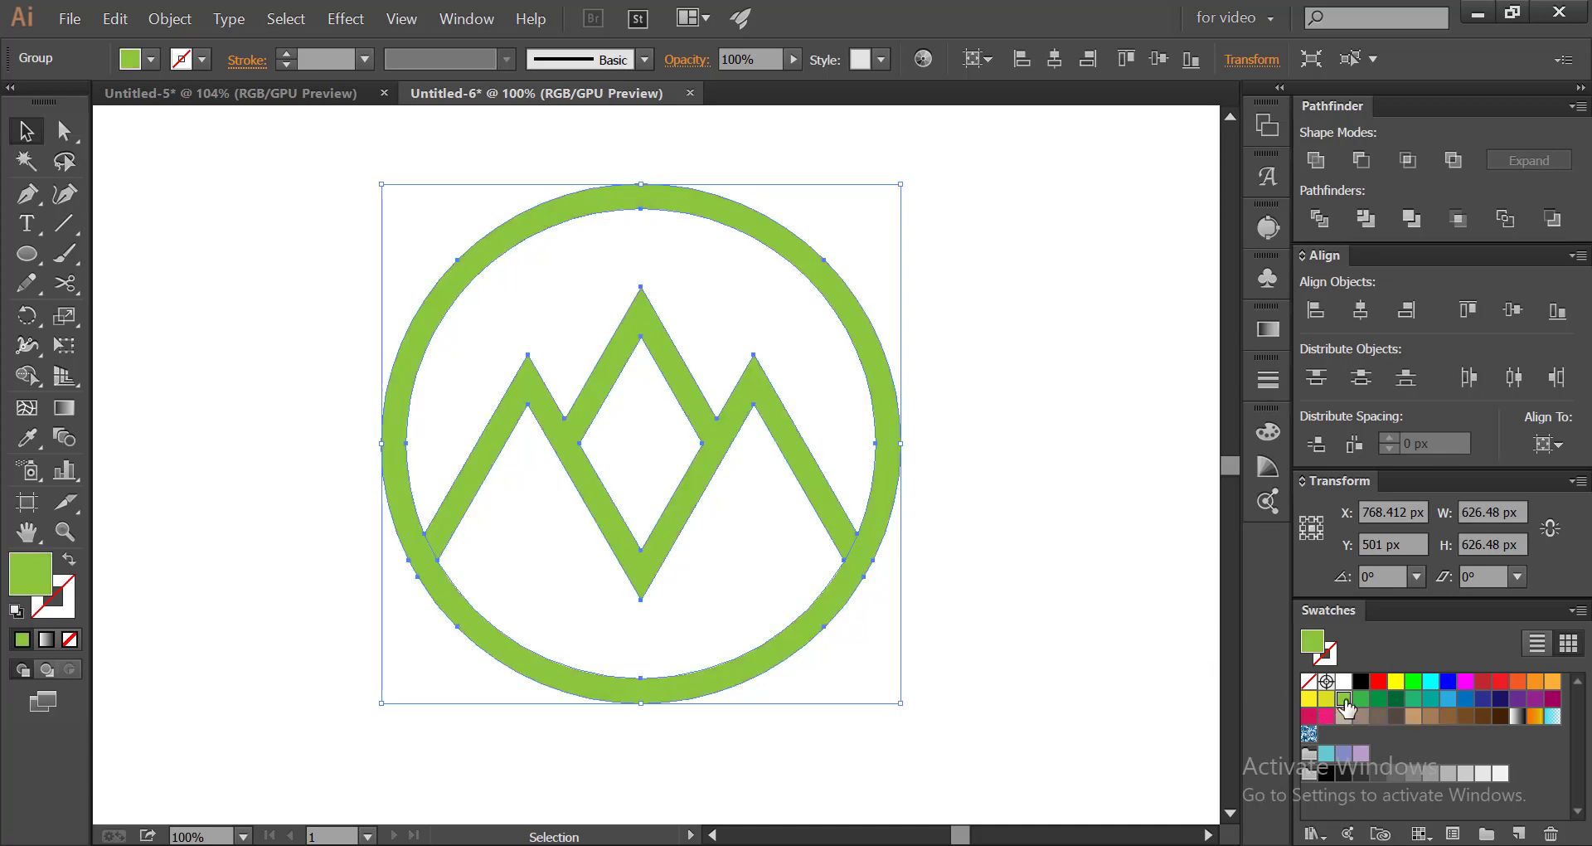
- Edit the logo's green swatch with preview on, setting G to 227, B to 57 and a lower R, and deselect the logo
double_click(1344, 698)
left_click(981, 570)
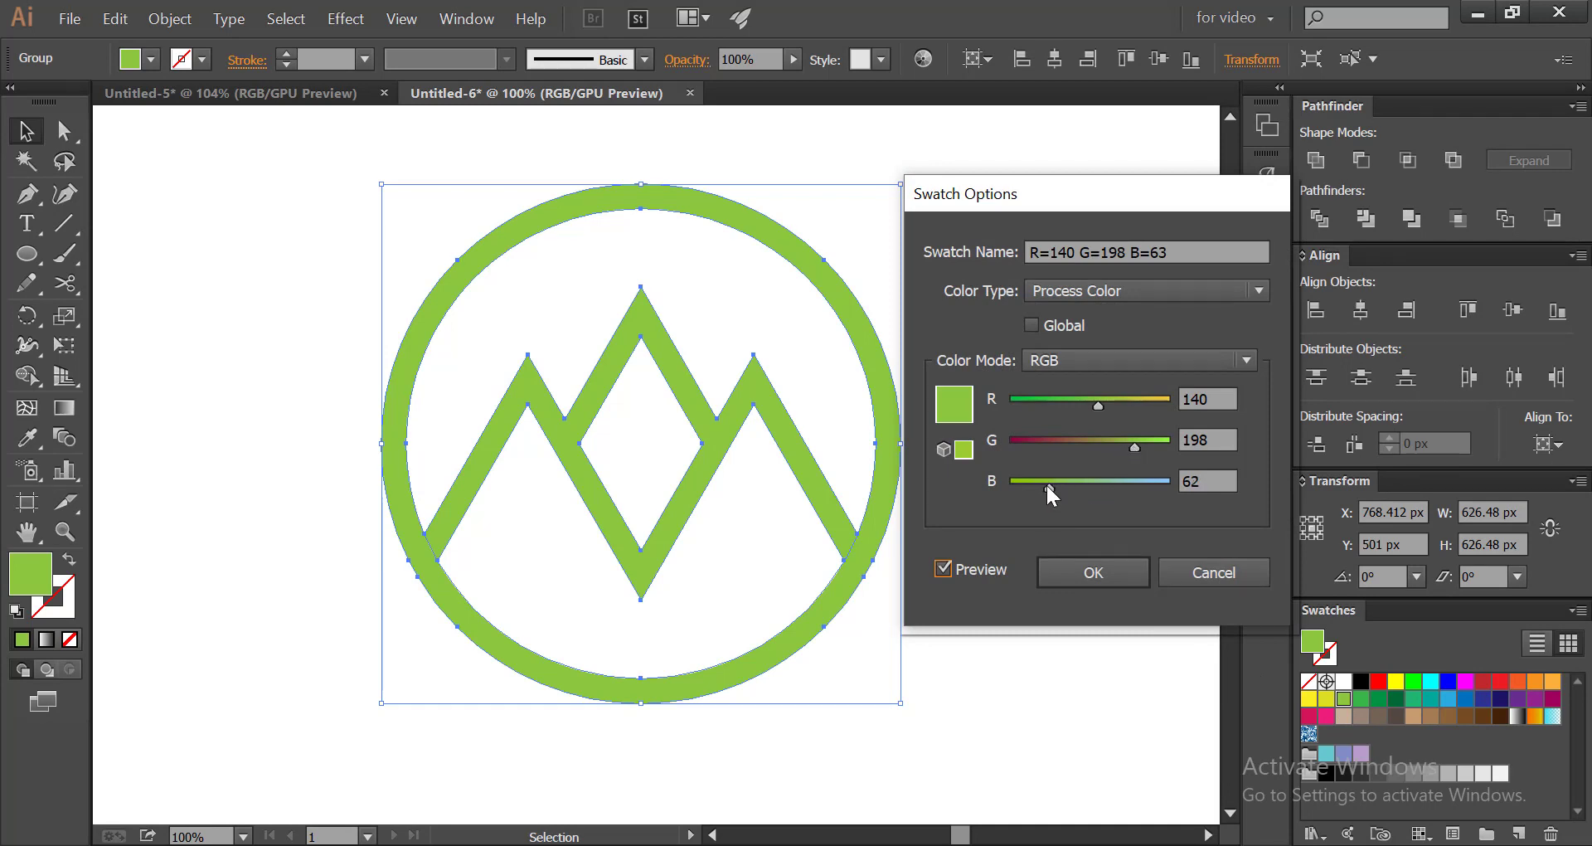
left_click_drag(1046, 485, 1044, 486)
left_click_drag(1135, 448, 1151, 448)
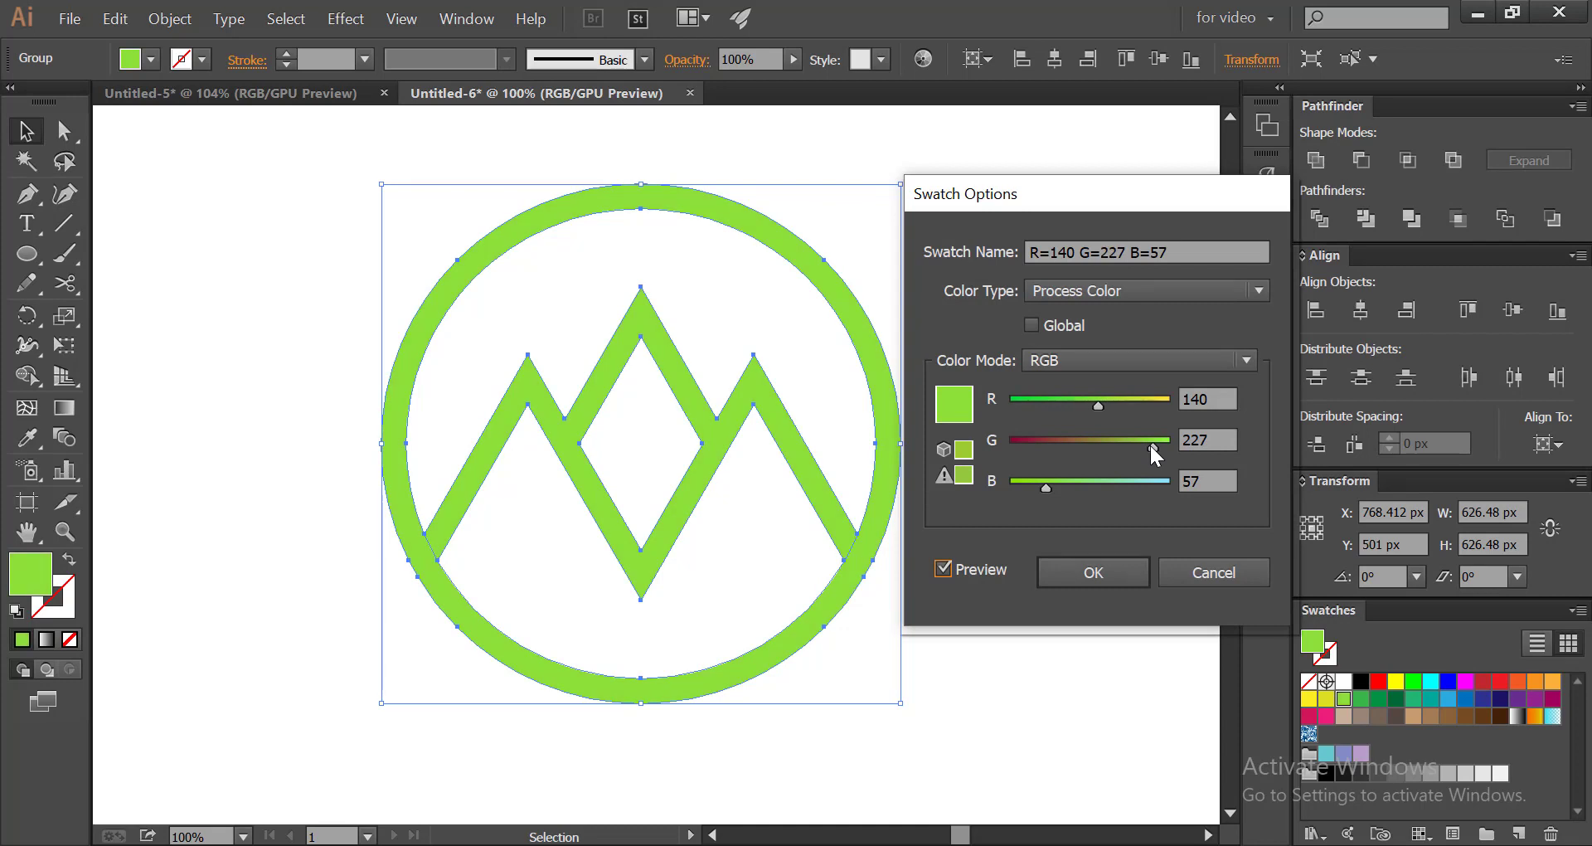
left_click_drag(1097, 405, 1072, 401)
left_click(1113, 571)
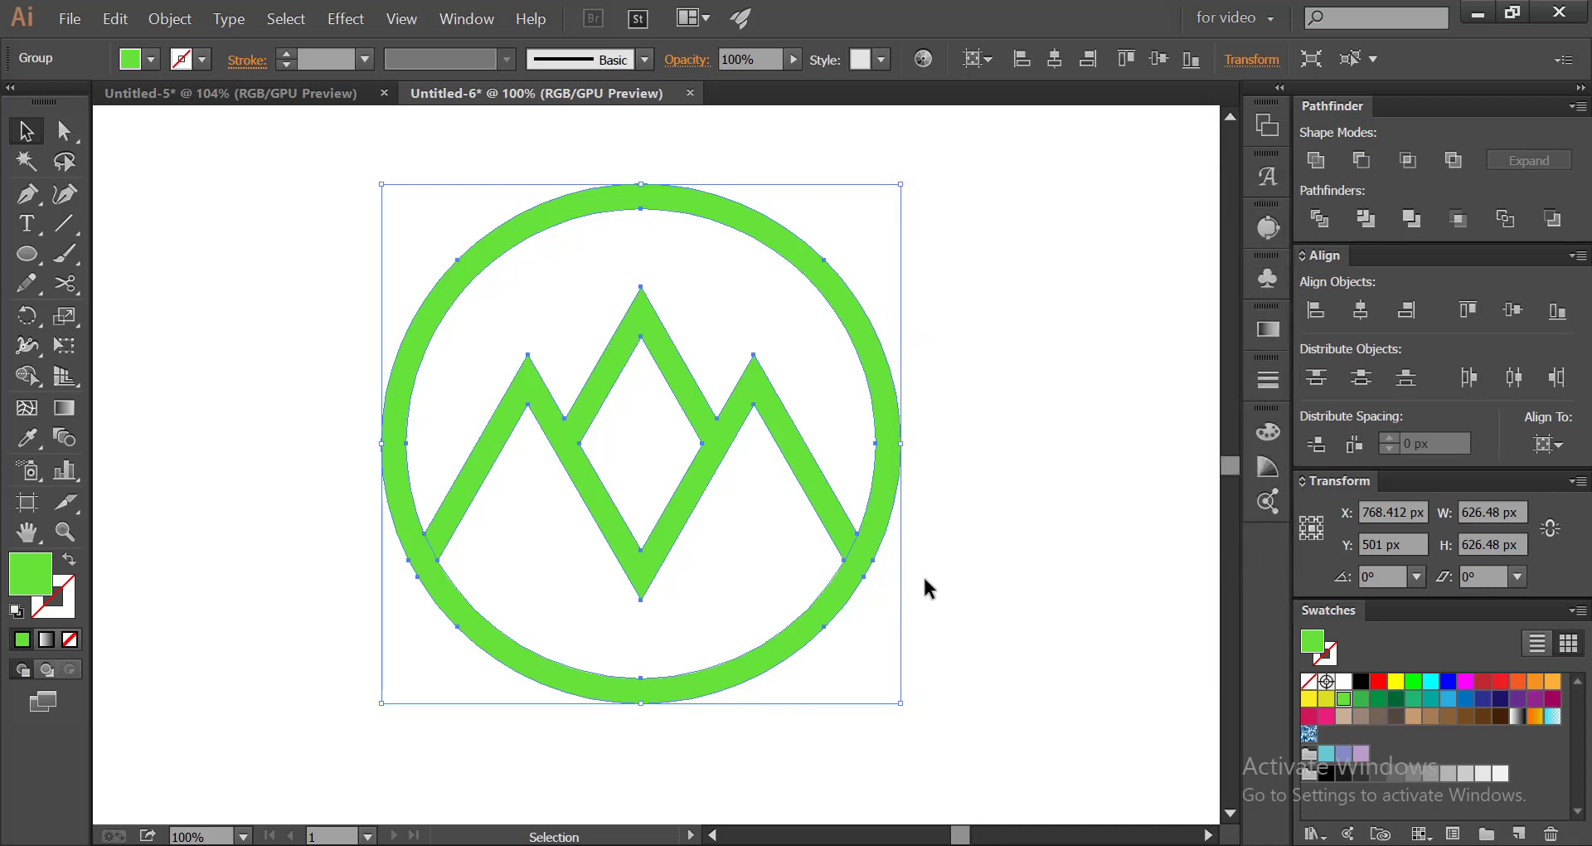
left_click(274, 372)
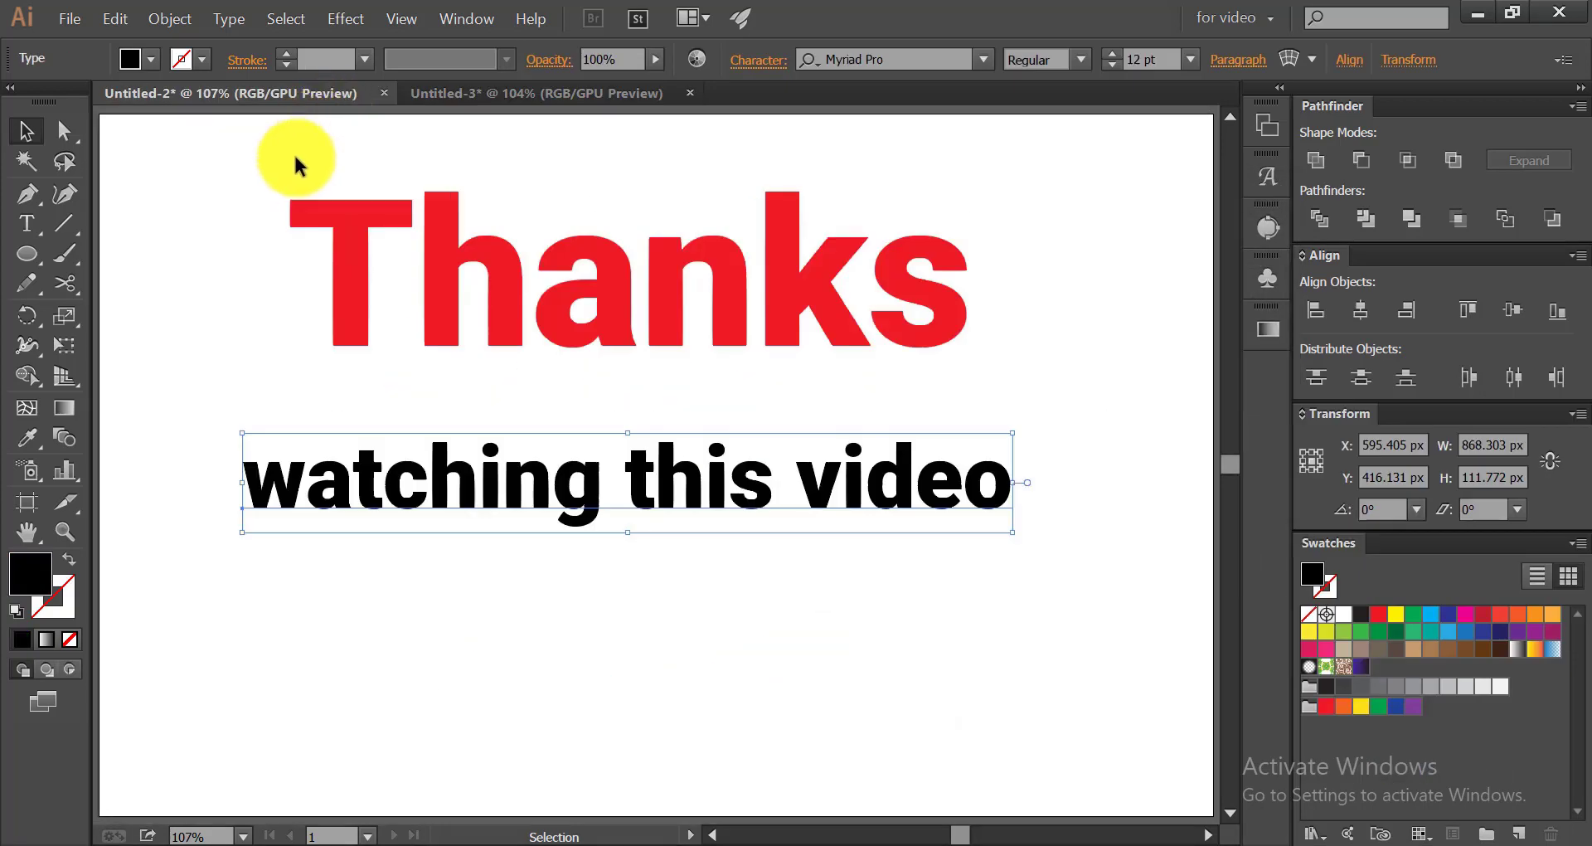